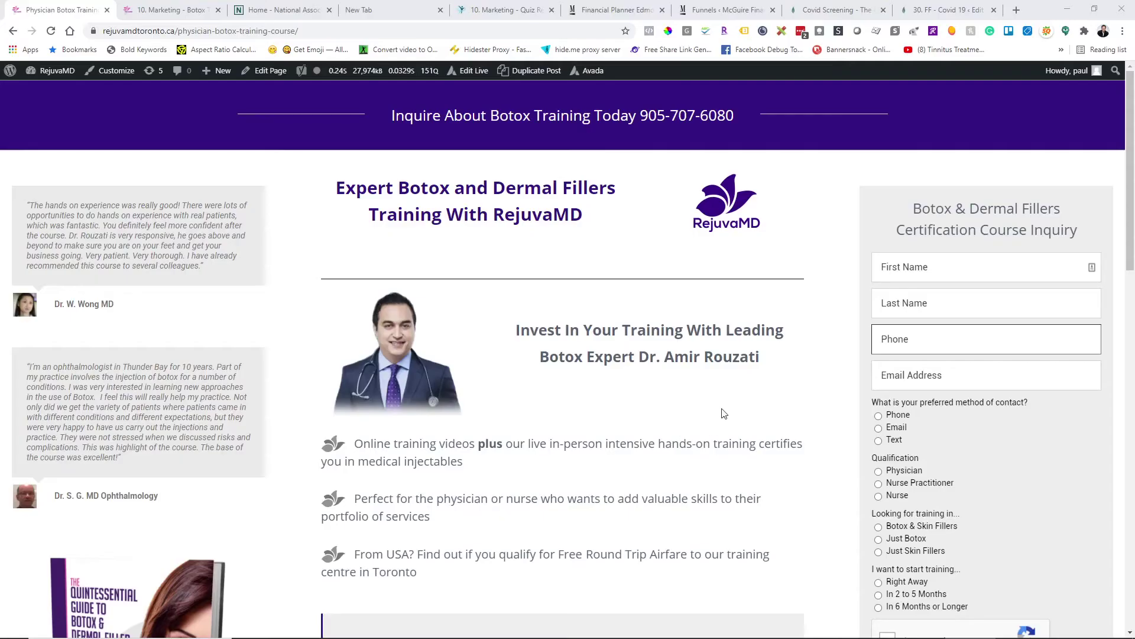
- On the RejuvaMD inquiry form, choose Nurse, Botox & Skin Fillers, and In 2 to 5 Months
{"action": "scroll", "coordinate": [724, 412], "scroll_direction": "down", "scroll_amount": 2}
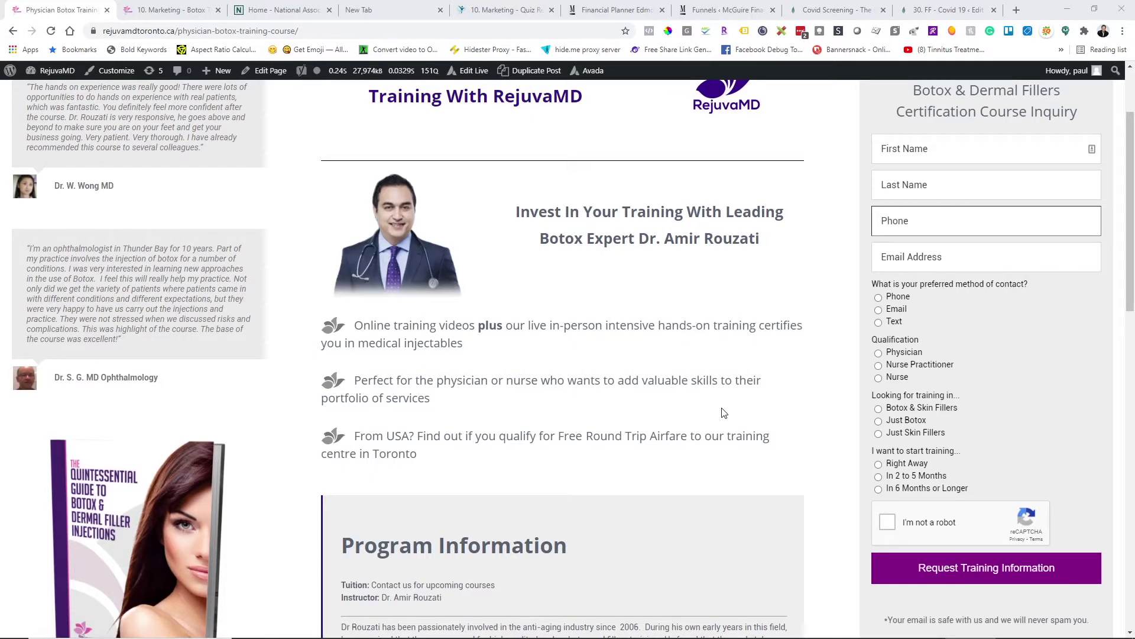
{"action": "scroll", "coordinate": [724, 413], "scroll_direction": "up", "scroll_amount": 1}
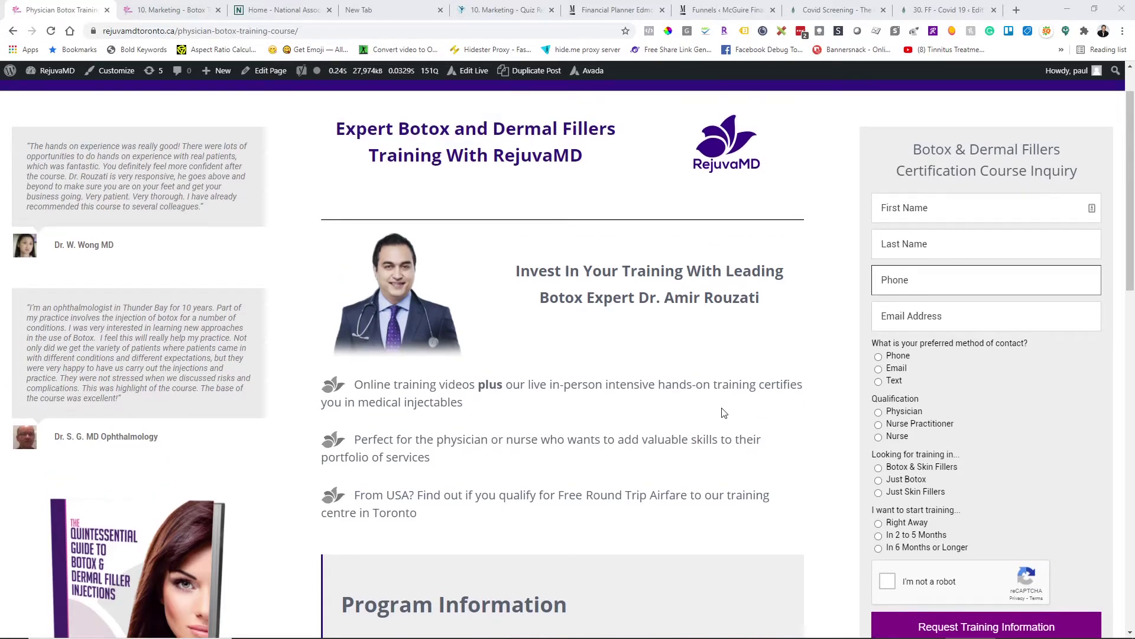
{"action": "scroll", "coordinate": [724, 412], "scroll_direction": "down", "scroll_amount": 1}
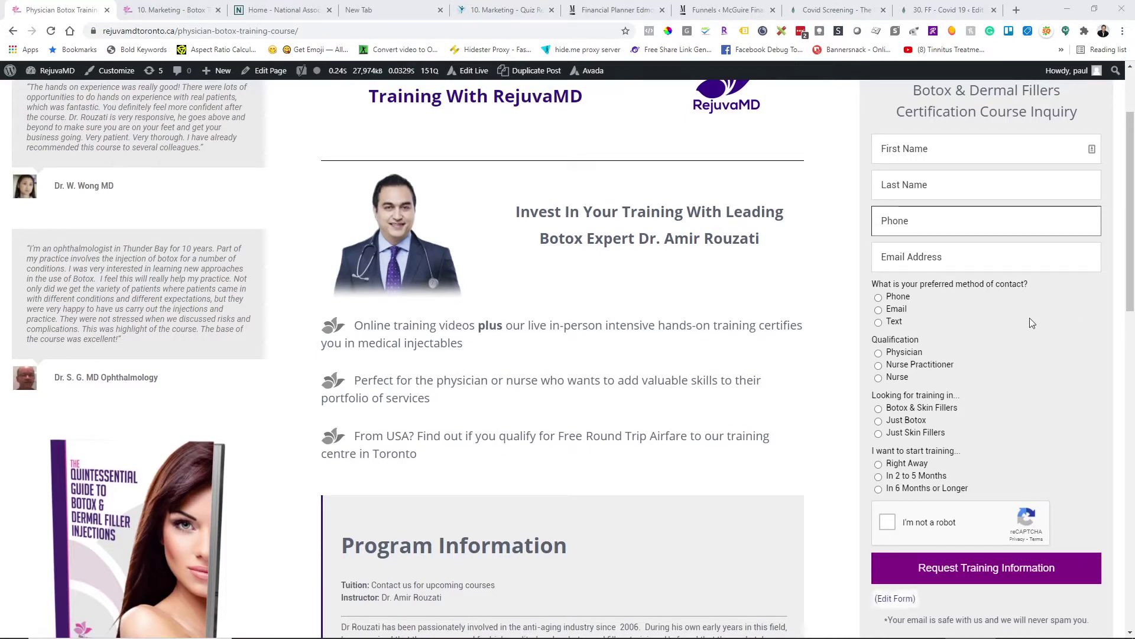
{"action": "left_click", "coordinate": [899, 354]}
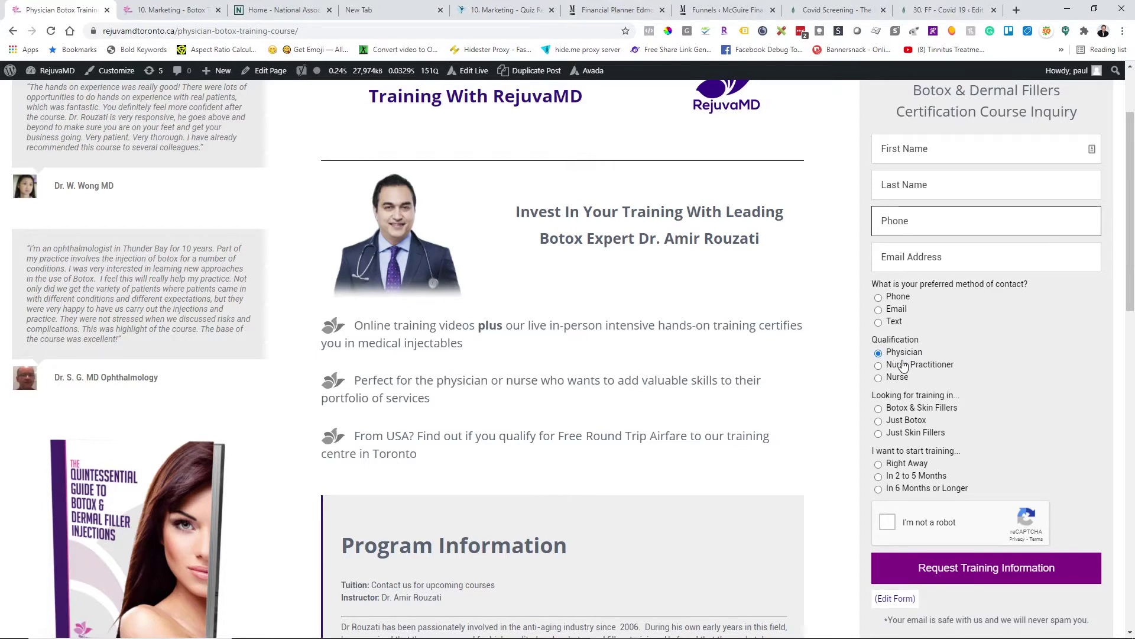
{"action": "left_click", "coordinate": [905, 365]}
{"action": "left_click", "coordinate": [900, 377]}
{"action": "left_click", "coordinate": [930, 412]}
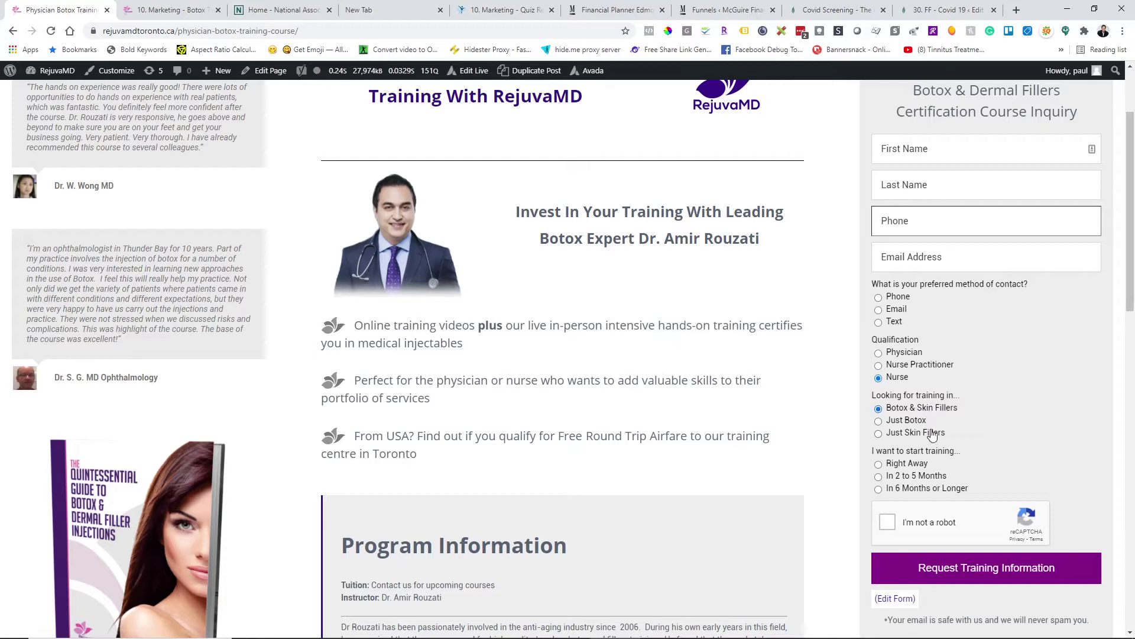
{"action": "left_click", "coordinate": [926, 478]}
{"action": "scroll", "coordinate": [281, 76], "scroll_direction": "up", "scroll_amount": 3}
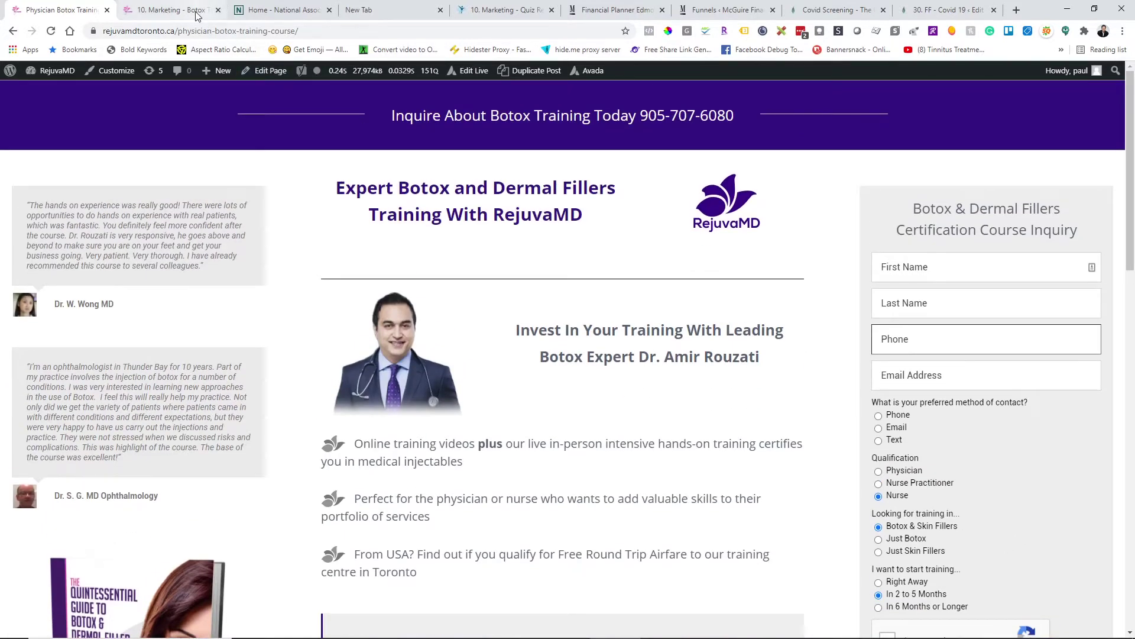
{"action": "left_click", "coordinate": [172, 10]}
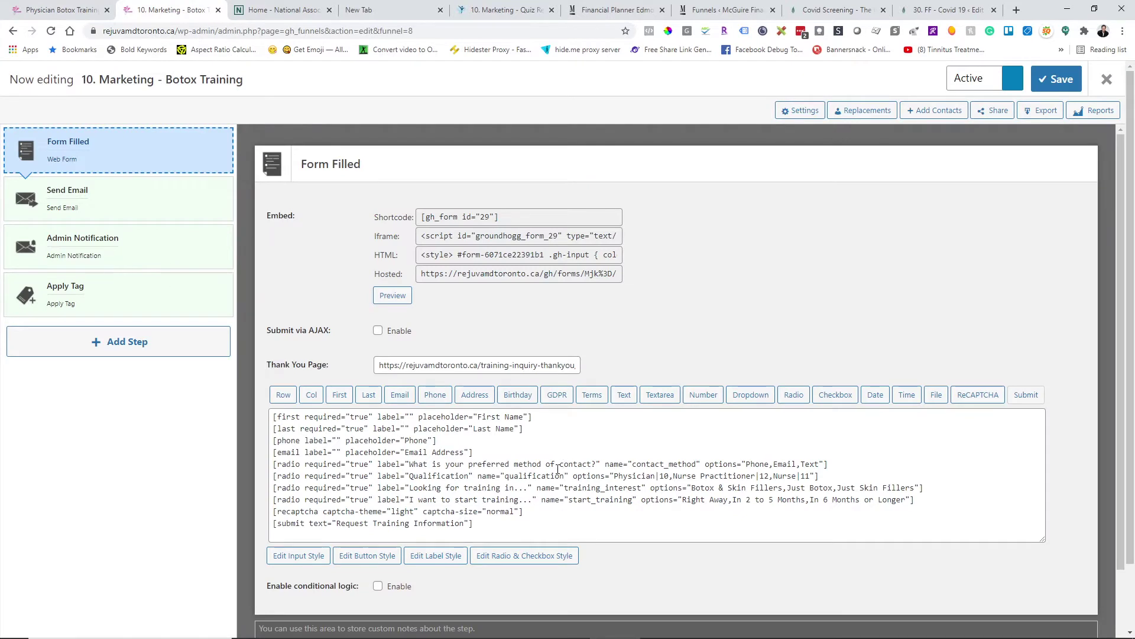
- Capture the Botox Training funnel's Form Filled step and form code as a screen sketch
{"action": "mouse_move", "coordinate": [910, 632]}
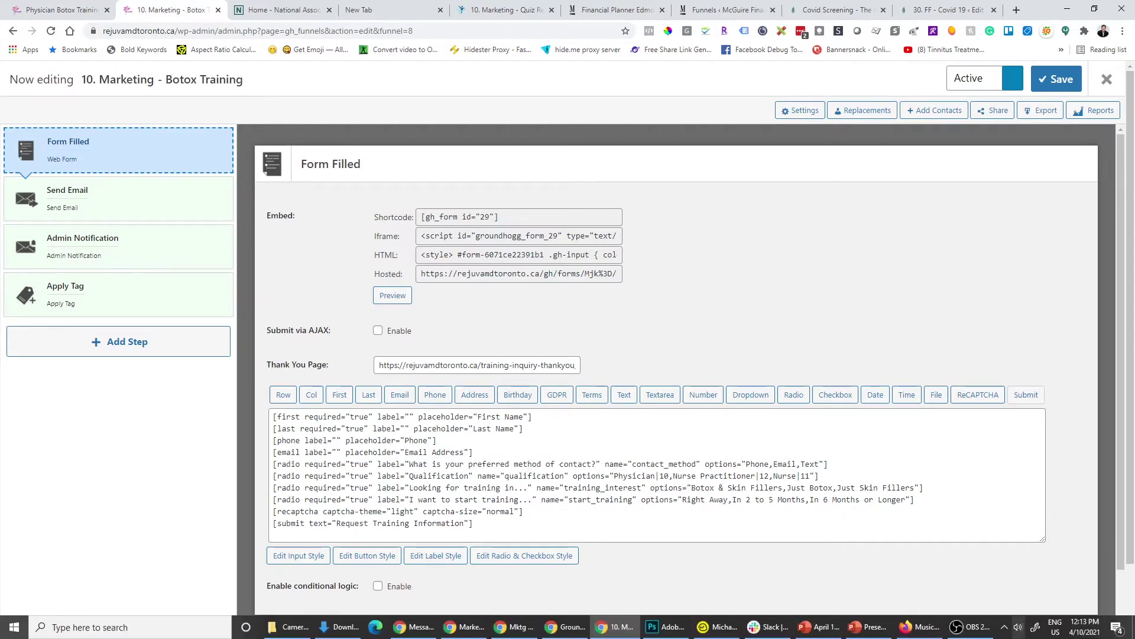
{"action": "left_click", "coordinate": [1037, 628]}
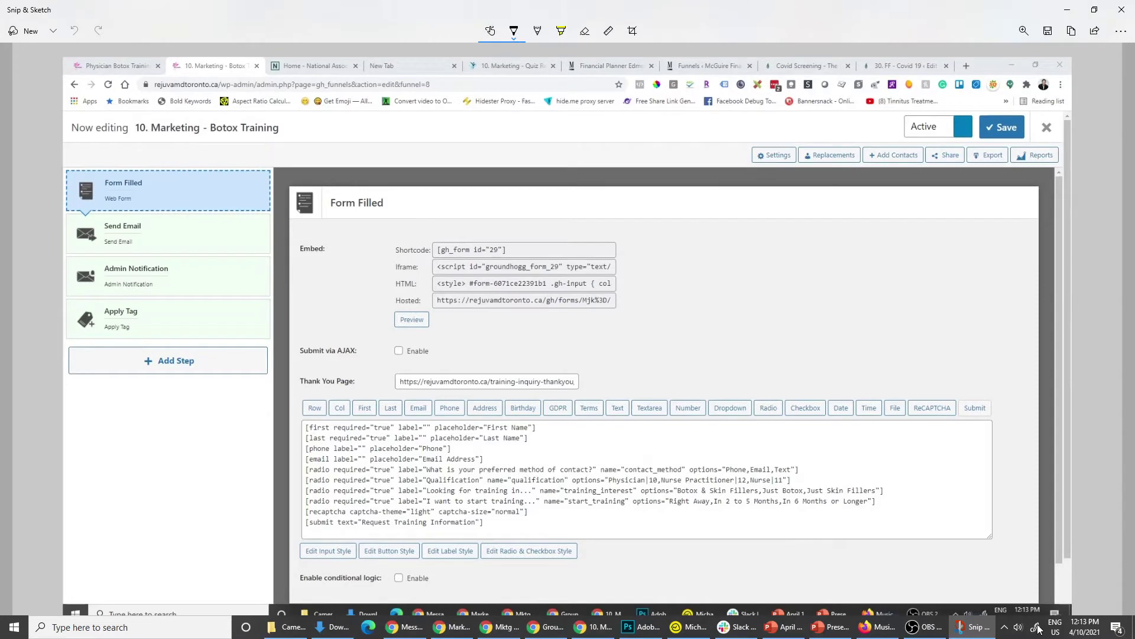
- Draw arrows at the Admin Notification and Apply Tag steps, using a slightly thinner pen
{"action": "left_click", "coordinate": [209, 262]}
{"action": "left_click_drag", "start_coordinate": [292, 271], "coordinate": [227, 299]}
{"action": "left_click_drag", "start_coordinate": [253, 258], "coordinate": [231, 300]}
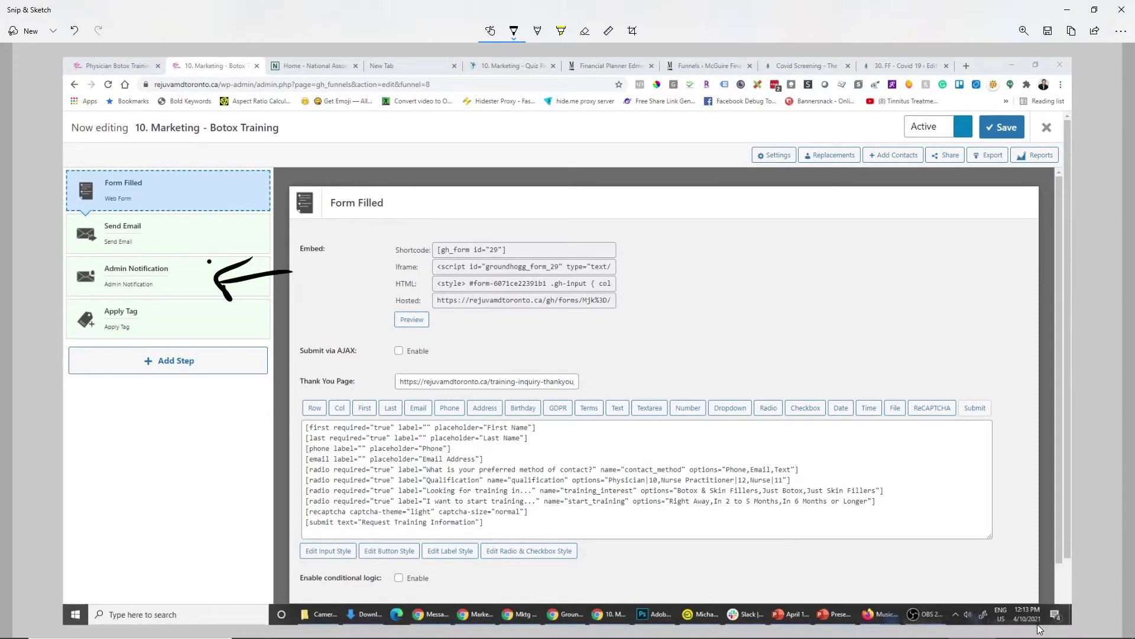
{"action": "left_click", "coordinate": [514, 31]}
{"action": "left_click_drag", "start_coordinate": [459, 291], "coordinate": [443, 290]}
{"action": "mouse_move", "coordinate": [273, 350]}
{"action": "left_mouse_down"}
{"action": "mouse_move", "coordinate": [220, 324]}
{"action": "mouse_move", "coordinate": [256, 313]}
{"action": "left_mouse_up"}
- Confirm Apply Tag applies Profile - Botox Training Leads (463), then exit to the 19-funnel list
{"action": "left_click", "coordinate": [1133, 16]}
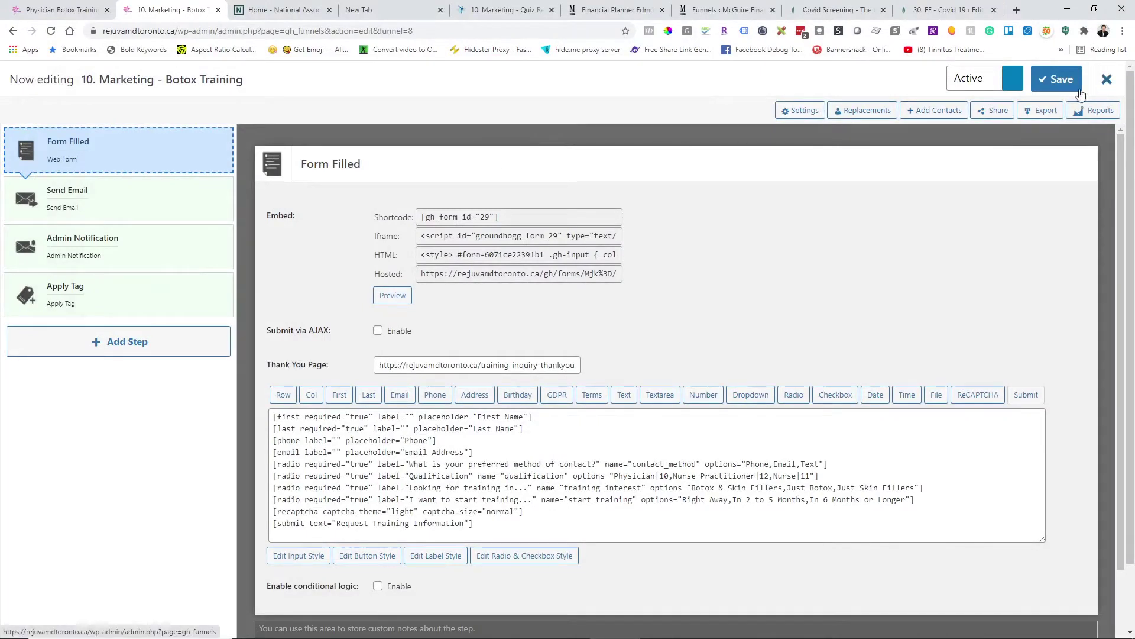
{"action": "left_click", "coordinate": [152, 308]}
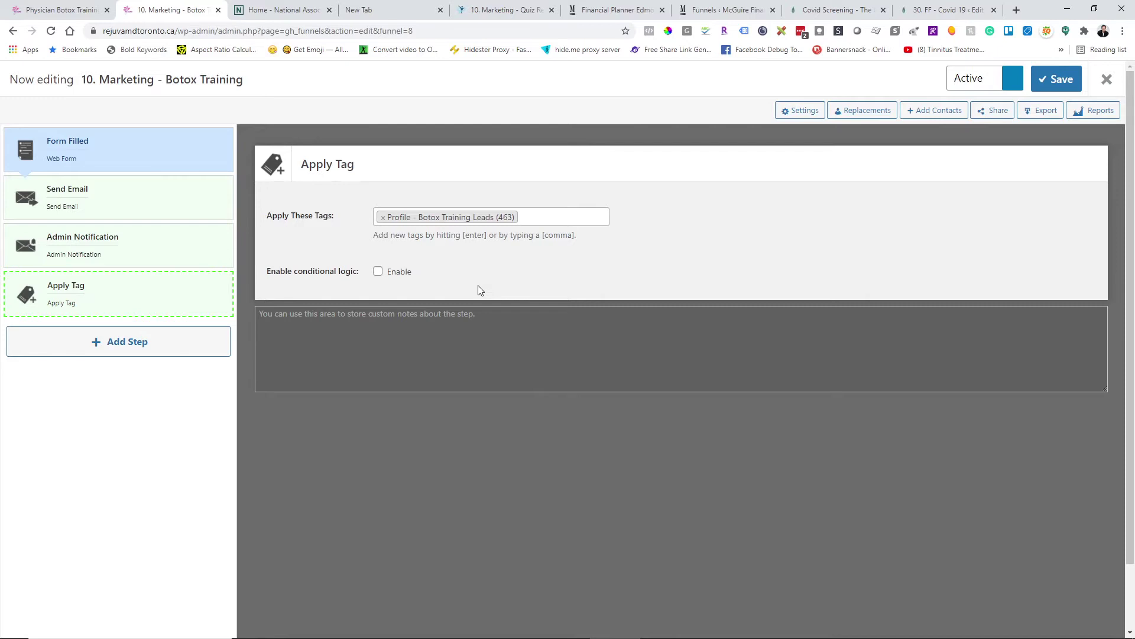
{"action": "left_click", "coordinate": [49, 11]}
{"action": "left_click", "coordinate": [1107, 78]}
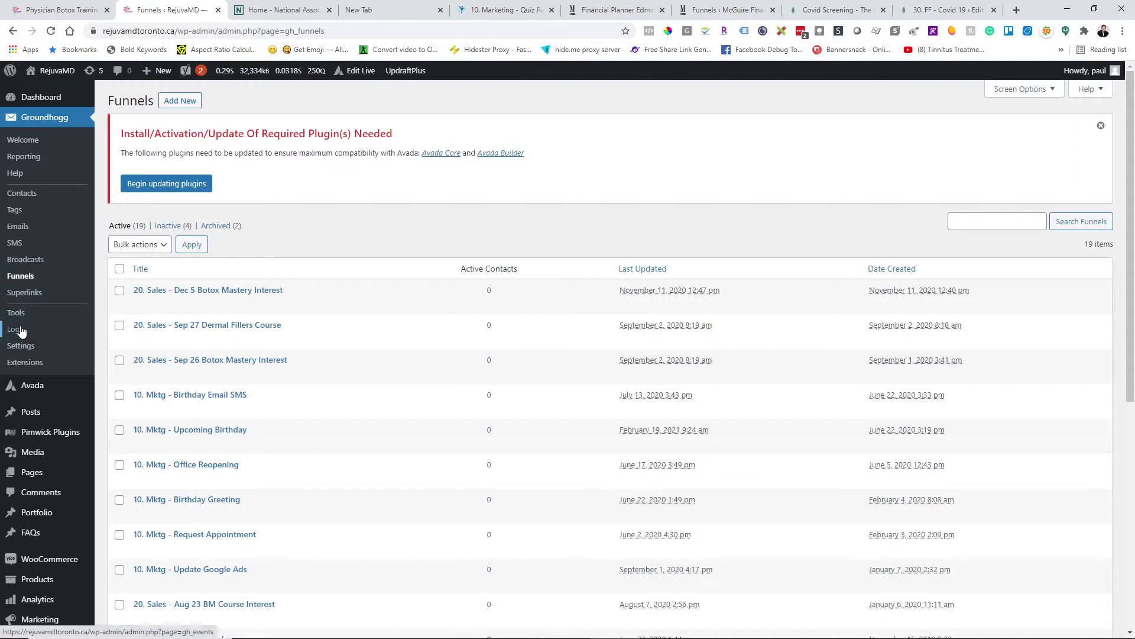
- Review the sent broadcasts and their open and click statistics on the Broadcasts page
{"action": "left_click", "coordinate": [21, 260]}
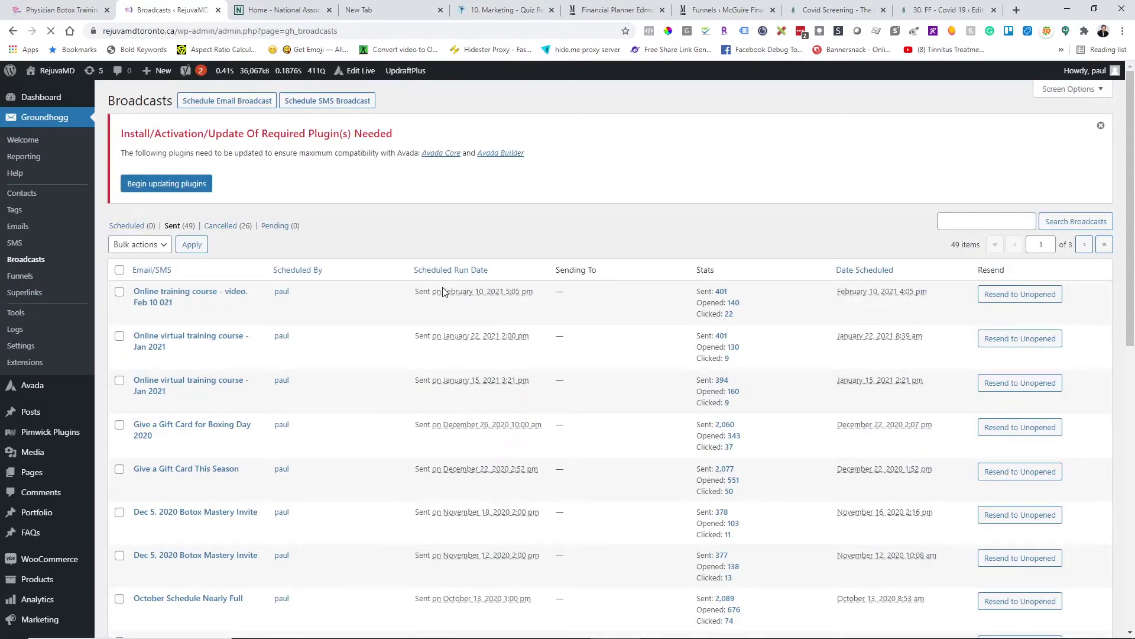
{"action": "scroll", "coordinate": [443, 288], "scroll_direction": "down", "scroll_amount": 5}
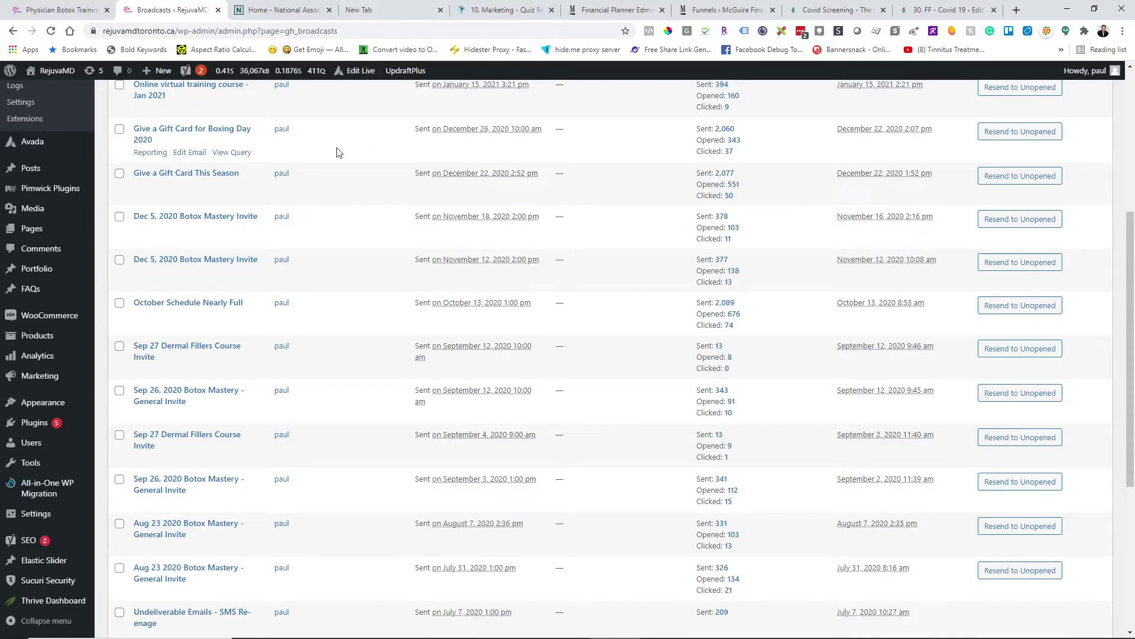
{"action": "left_click", "coordinate": [293, 13]}
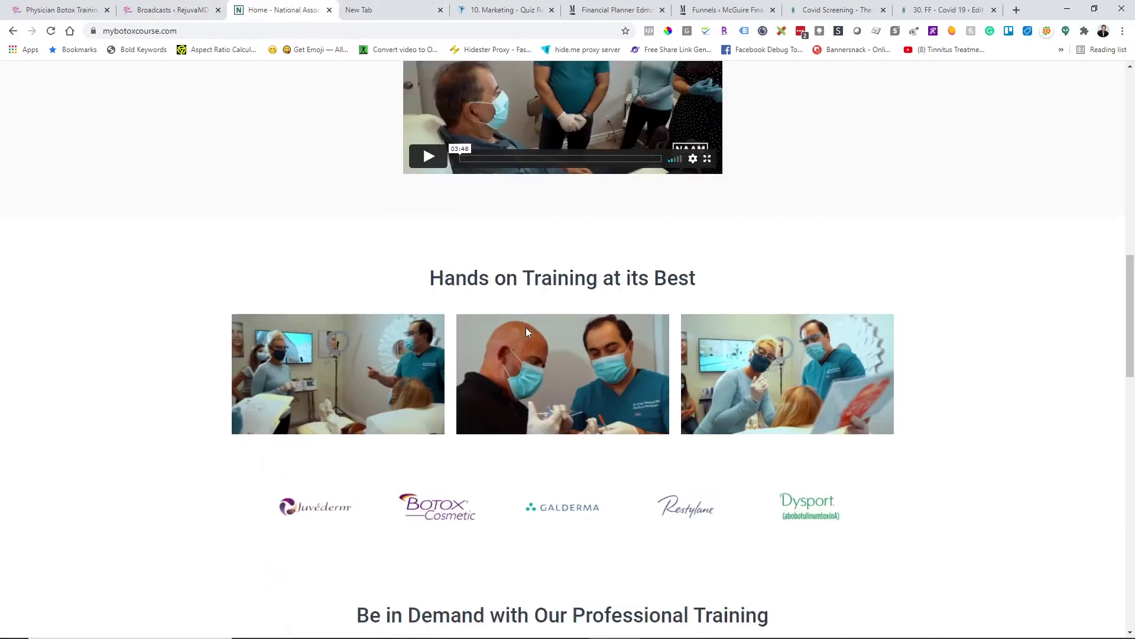
- Browse the NAAM home page's three training steps, program video and founder's message
{"action": "scroll", "coordinate": [526, 328], "scroll_direction": "up", "scroll_amount": 10}
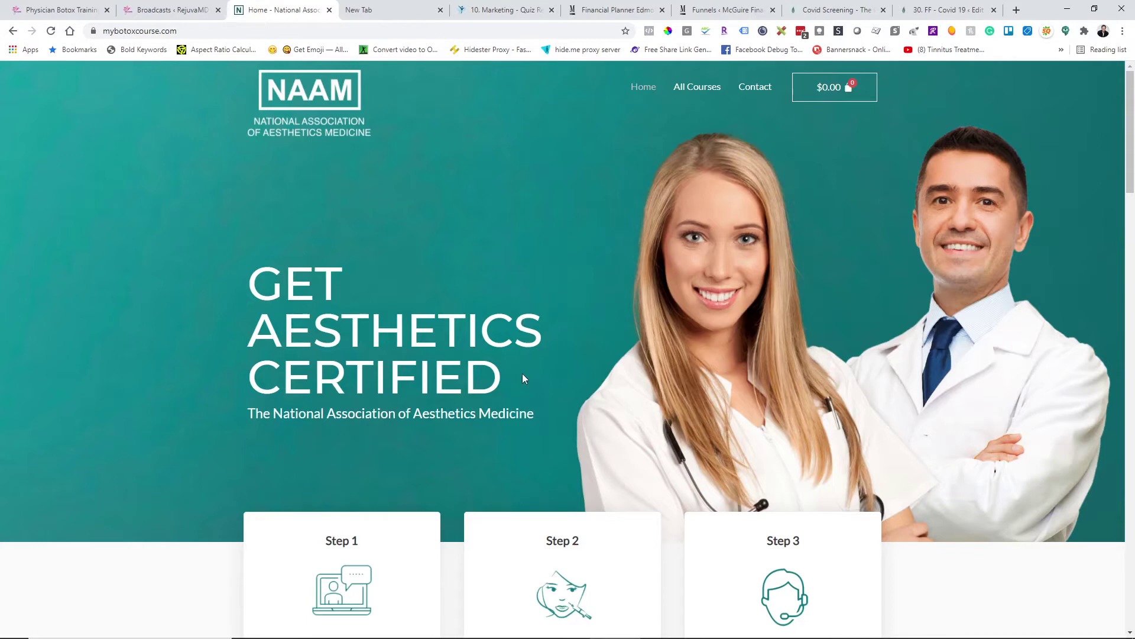
{"action": "scroll", "coordinate": [528, 378], "scroll_direction": "down", "scroll_amount": 10}
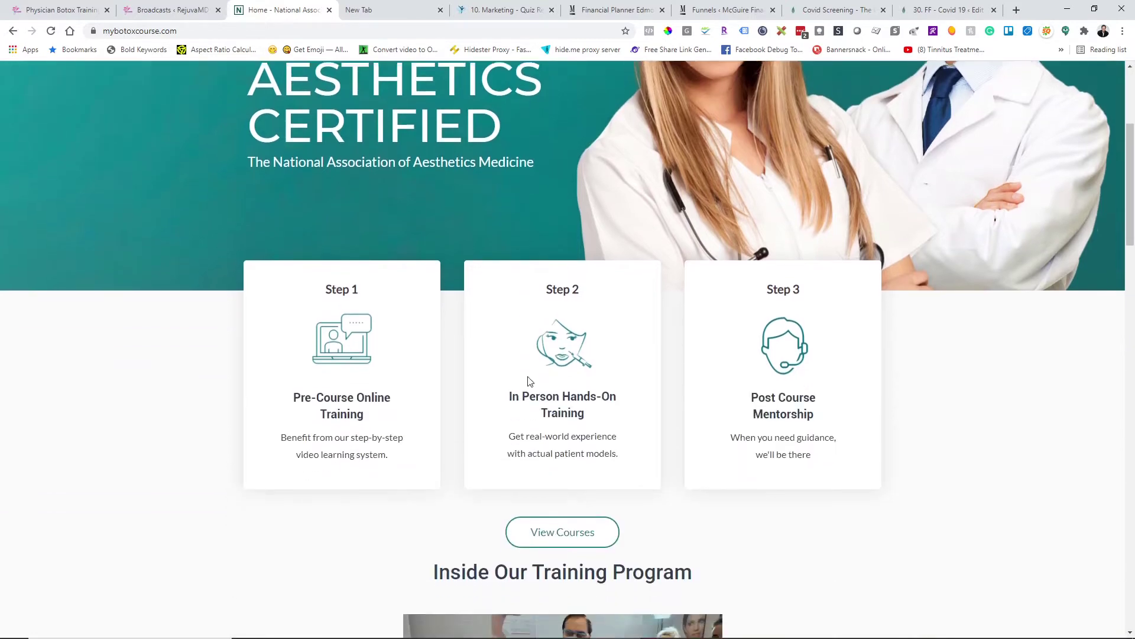
{"action": "scroll", "coordinate": [528, 378], "scroll_direction": "down", "scroll_amount": 10}
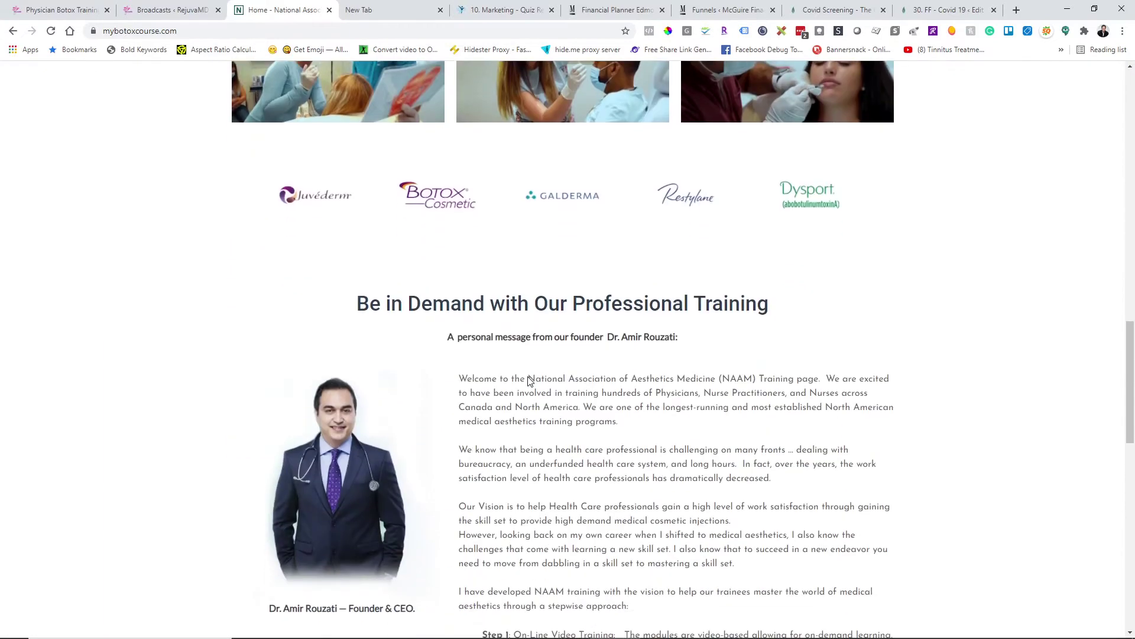
{"action": "scroll", "coordinate": [528, 377], "scroll_direction": "down", "scroll_amount": 3}
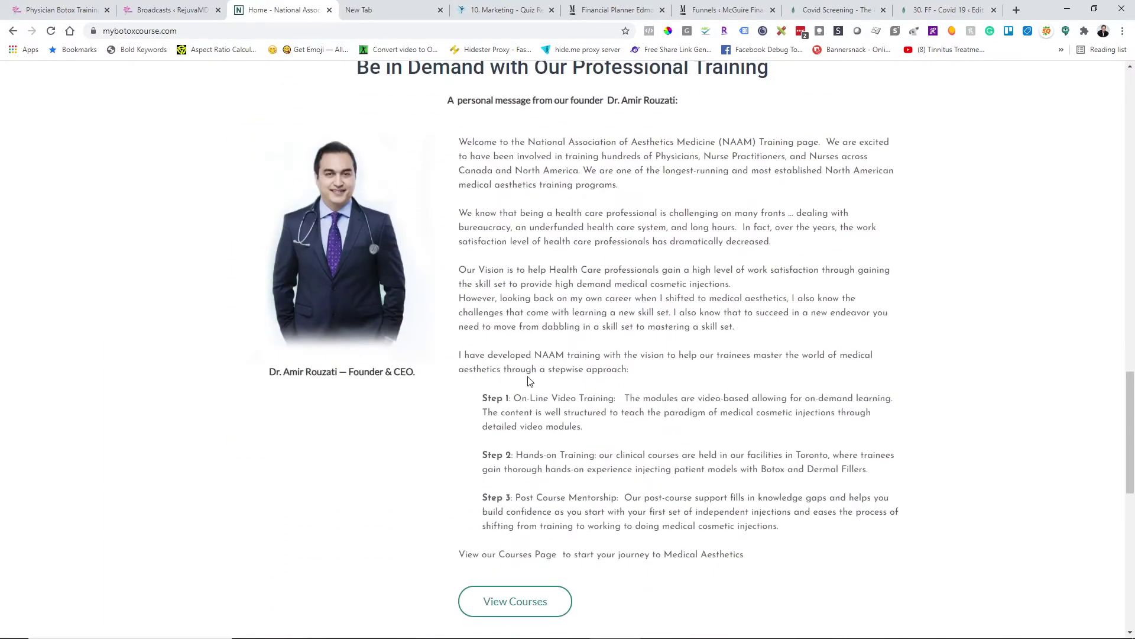
{"action": "scroll", "coordinate": [530, 381], "scroll_direction": "down", "scroll_amount": 3}
{"action": "scroll", "coordinate": [529, 379], "scroll_direction": "up", "scroll_amount": 15}
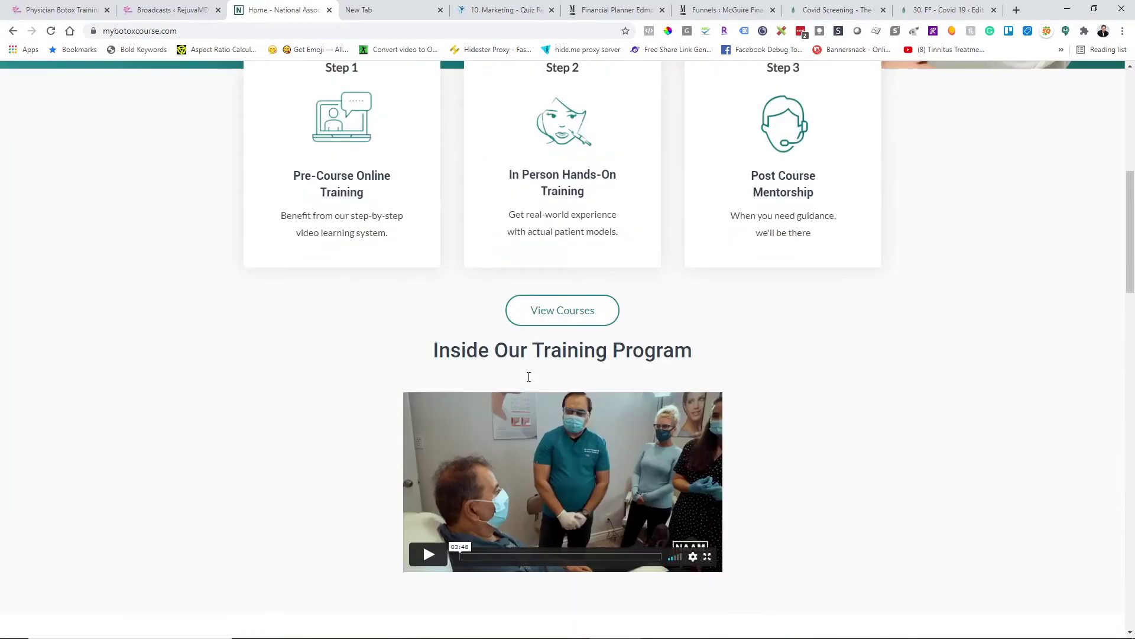
{"action": "scroll", "coordinate": [528, 376], "scroll_direction": "up", "scroll_amount": 5}
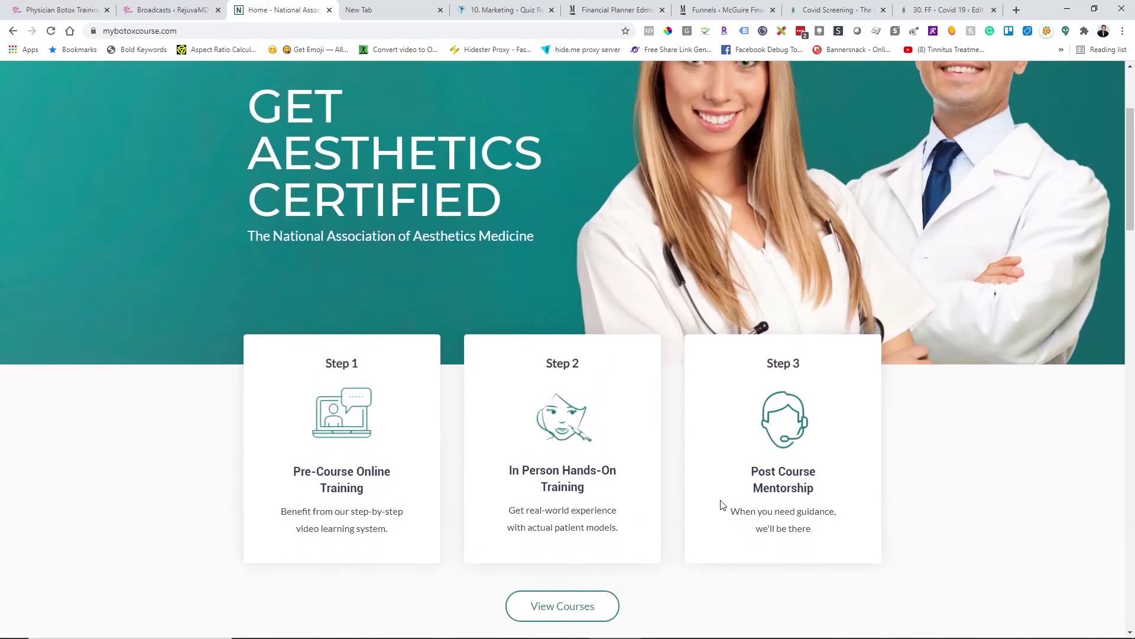
{"action": "scroll", "coordinate": [709, 497], "scroll_direction": "down", "scroll_amount": 3}
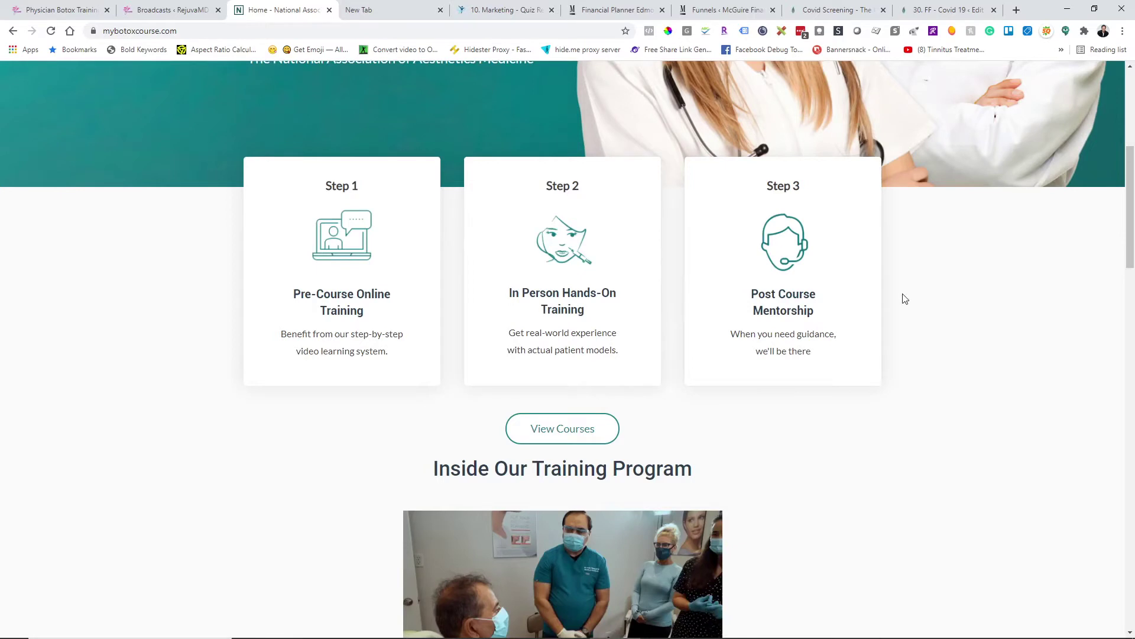
{"action": "left_click", "coordinate": [584, 429]}
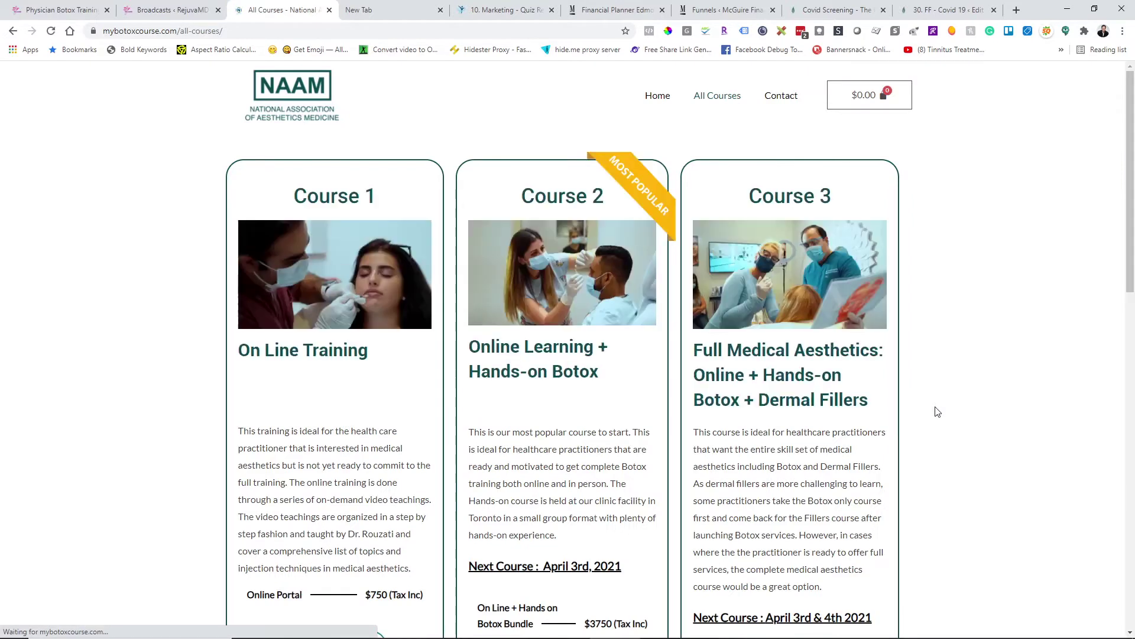
- Scroll through the All Courses page listing Course 1, Course 2 and Course 3 with prices
{"action": "scroll", "coordinate": [996, 348], "scroll_direction": "down", "scroll_amount": 5}
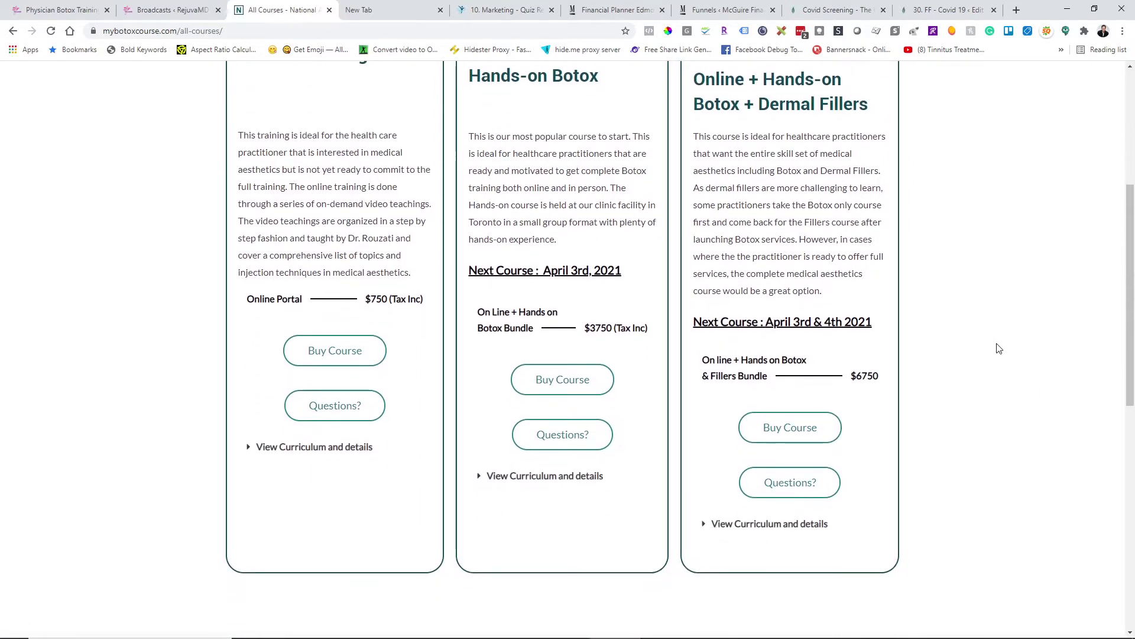
{"action": "scroll", "coordinate": [999, 348], "scroll_direction": "up", "scroll_amount": 3}
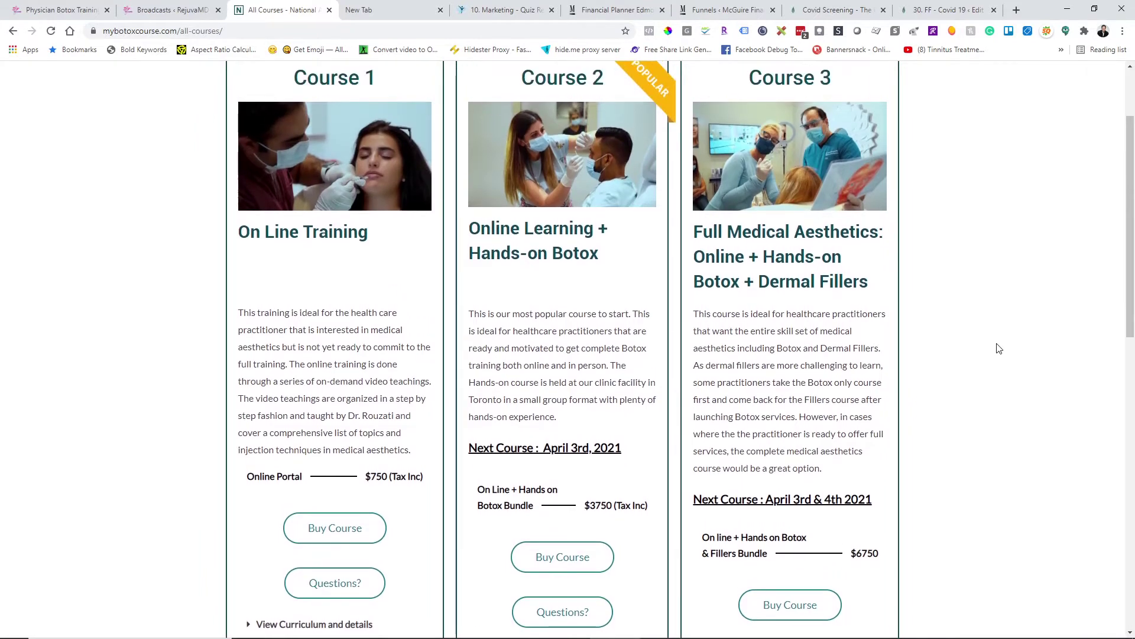
{"action": "scroll", "coordinate": [998, 347], "scroll_direction": "up", "scroll_amount": 1}
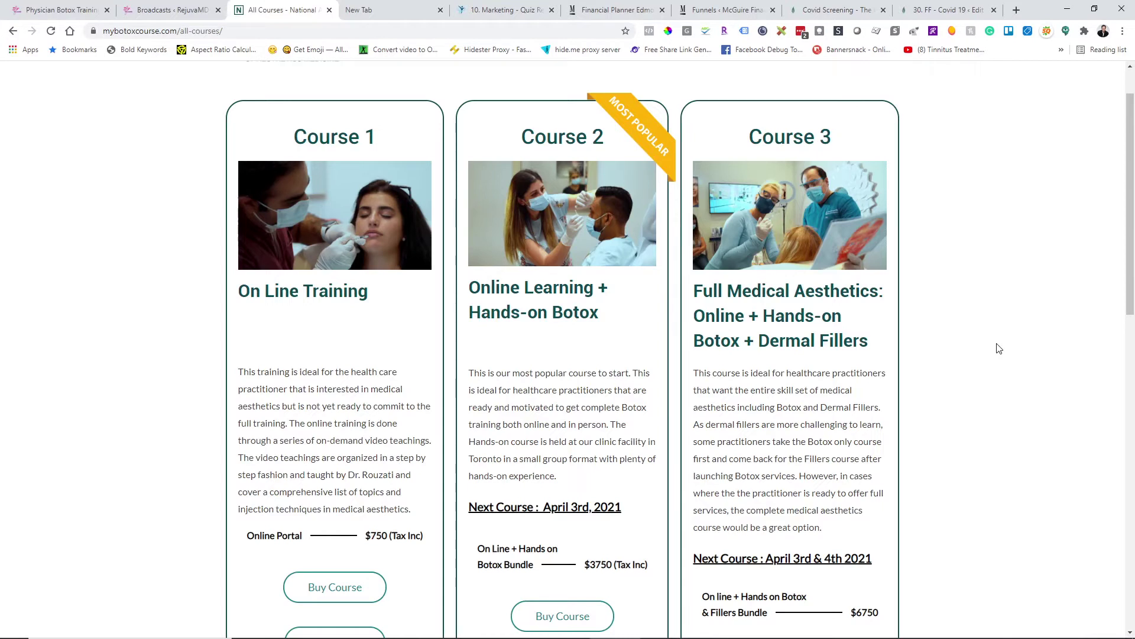
{"action": "scroll", "coordinate": [999, 348], "scroll_direction": "down", "scroll_amount": 3}
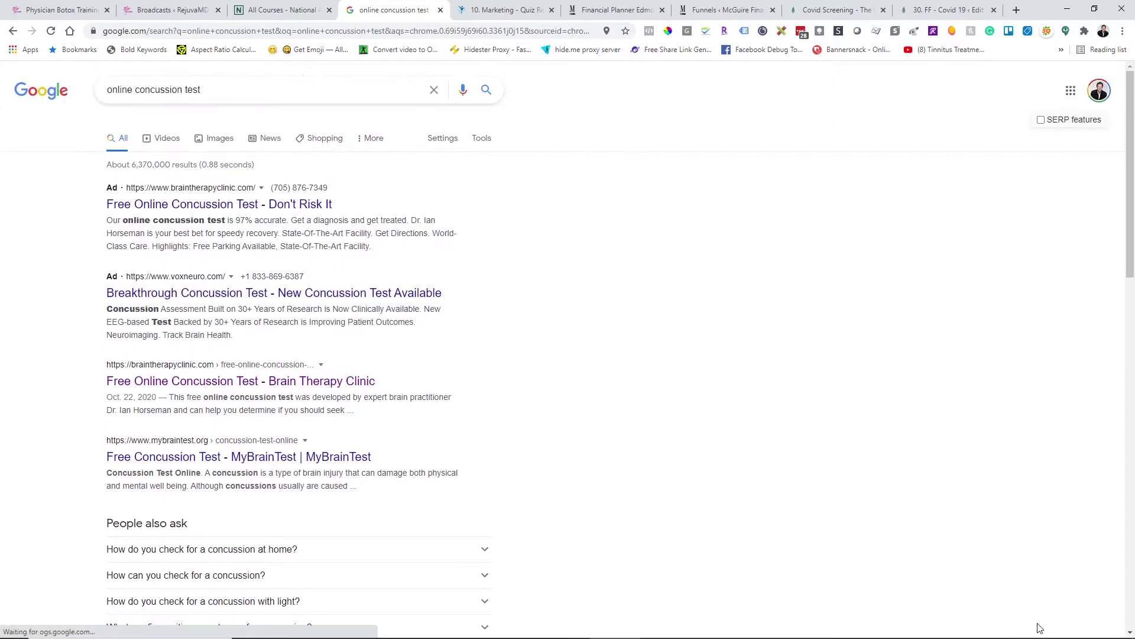
- Snip the results and mark Brain Therapy Clinic's ad with an arrow and a '100 ... Radius' note
{"action": "left_click", "coordinate": [1036, 628]}
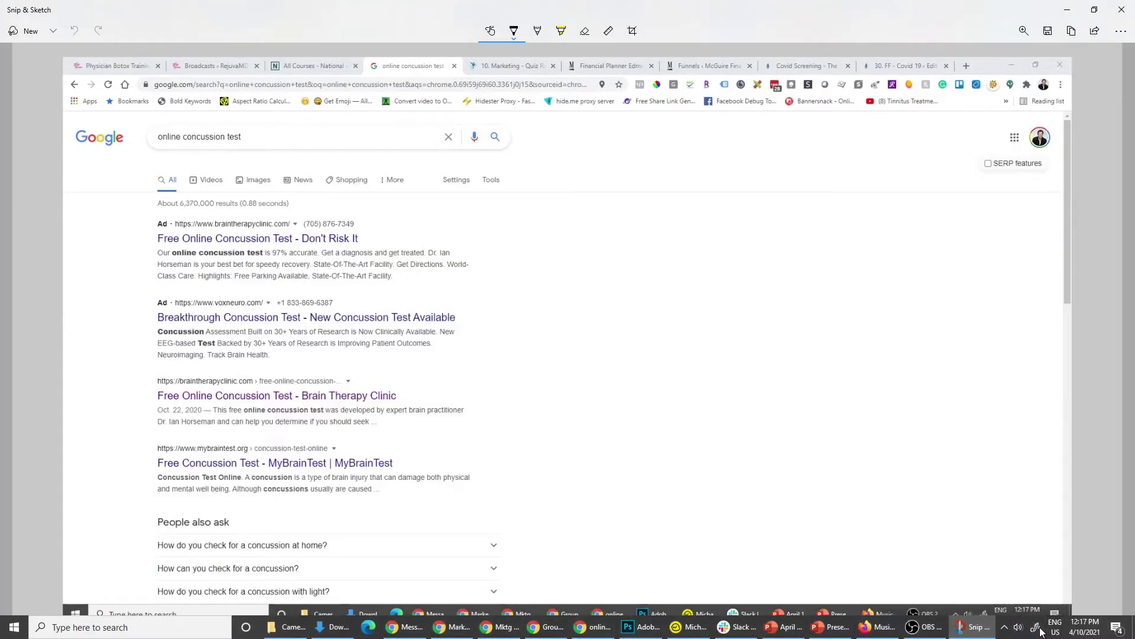
{"action": "left_click_drag", "start_coordinate": [373, 240], "coordinate": [447, 218]}
{"action": "left_click_drag", "start_coordinate": [375, 241], "coordinate": [384, 219]}
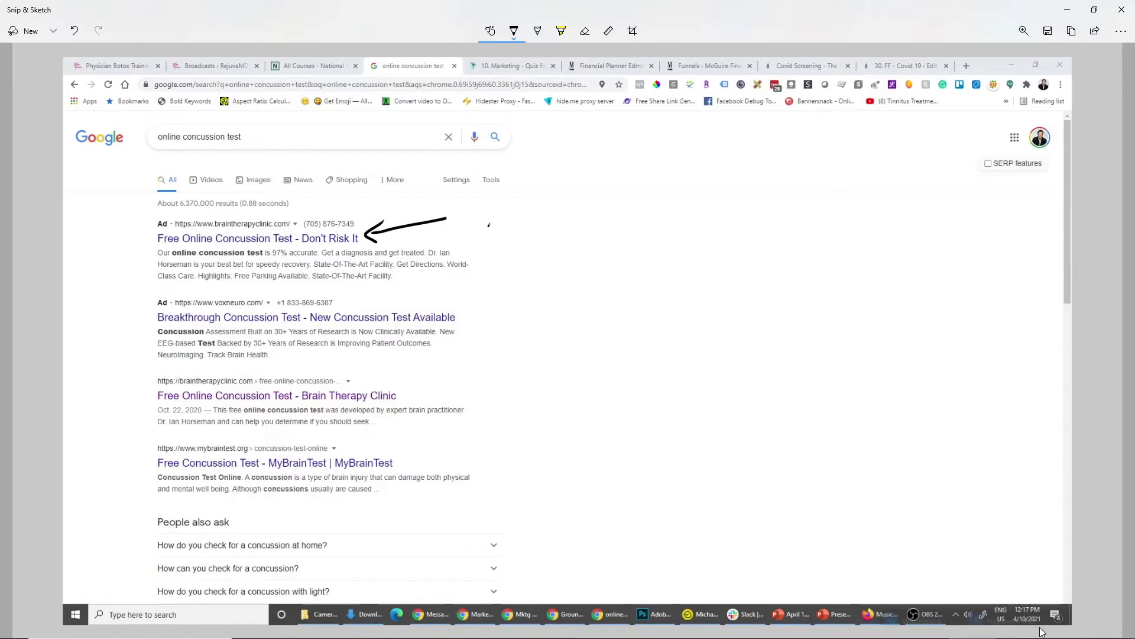
{"action": "left_click_drag", "start_coordinate": [488, 224], "coordinate": [530, 211]}
{"action": "left_click_drag", "start_coordinate": [545, 195], "coordinate": [591, 185]}
{"action": "left_click_drag", "start_coordinate": [610, 166], "coordinate": [623, 160]}
{"action": "mouse_move", "coordinate": [644, 137]}
{"action": "left_mouse_down"}
{"action": "mouse_move", "coordinate": [641, 157]}
{"action": "mouse_move", "coordinate": [689, 129]}
{"action": "left_mouse_up"}
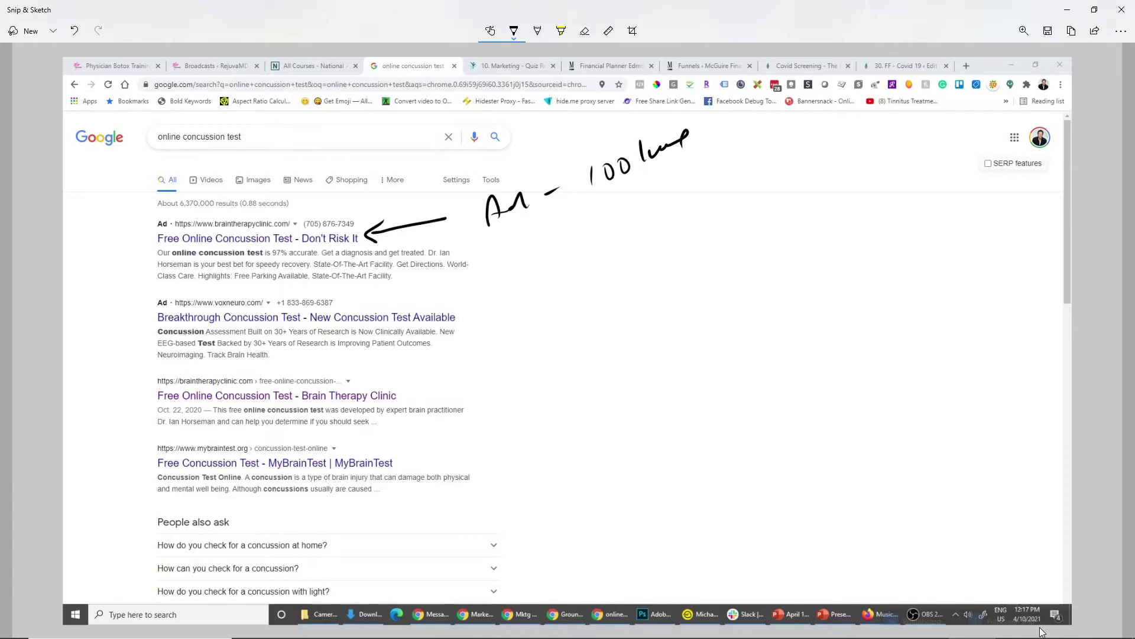
{"action": "mouse_move", "coordinate": [627, 207]}
{"action": "left_mouse_down"}
{"action": "mouse_move", "coordinate": [625, 245]}
{"action": "mouse_move", "coordinate": [678, 189]}
{"action": "mouse_move", "coordinate": [701, 191]}
{"action": "mouse_move", "coordinate": [727, 173]}
{"action": "left_mouse_up"}
{"action": "left_click_drag", "start_coordinate": [735, 185], "coordinate": [750, 183]}
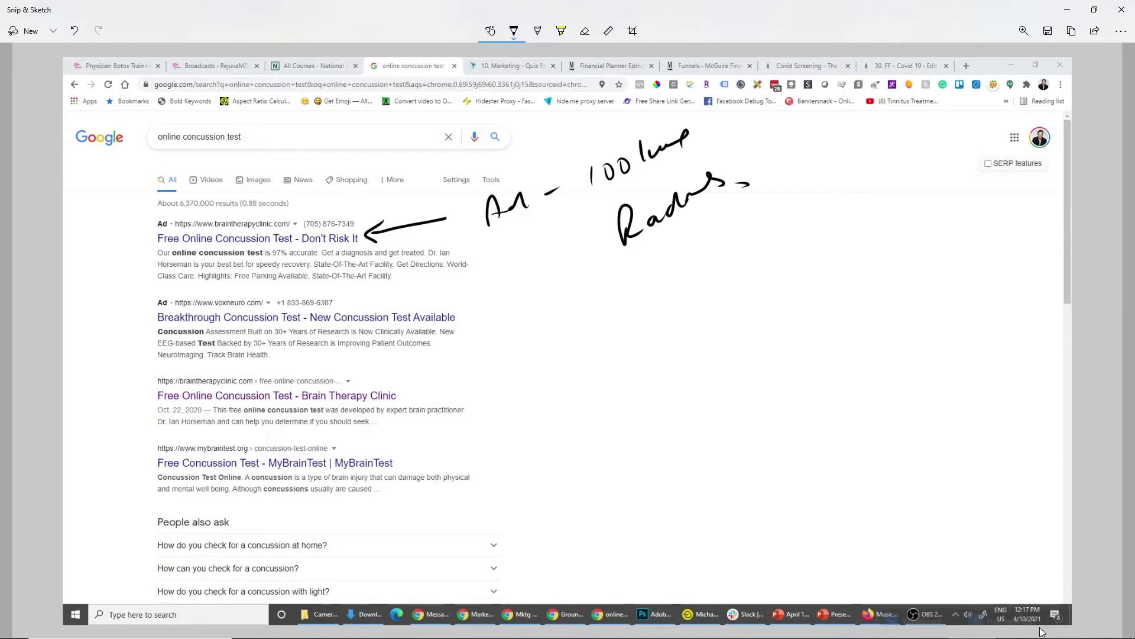
- Arrow Brain Therapy Clinic's organic listing and write its ranking numbers beside it
{"action": "left_click_drag", "start_coordinate": [444, 393], "coordinate": [429, 395]}
{"action": "left_click_drag", "start_coordinate": [429, 395], "coordinate": [443, 413]}
{"action": "mouse_move", "coordinate": [563, 371]}
{"action": "left_mouse_down"}
{"action": "mouse_move", "coordinate": [565, 395]}
{"action": "mouse_move", "coordinate": [628, 377]}
{"action": "left_mouse_up"}
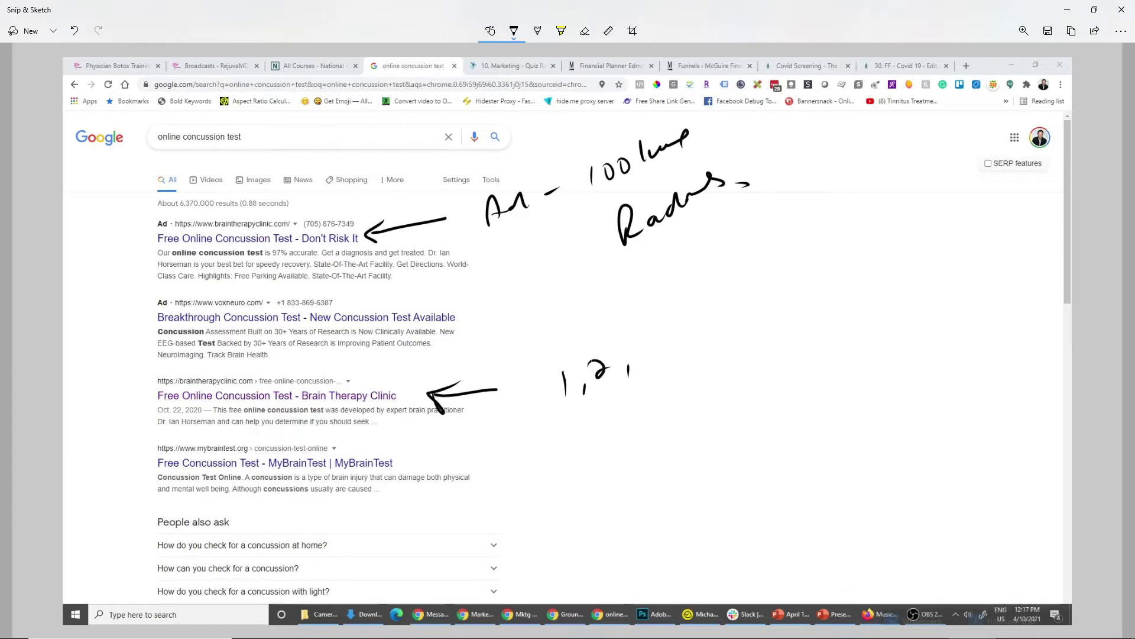
- Remove 'online' from the query and search 'concussion test' in a private window
{"action": "left_click", "coordinate": [1122, 9]}
{"action": "left_click", "coordinate": [210, 96]}
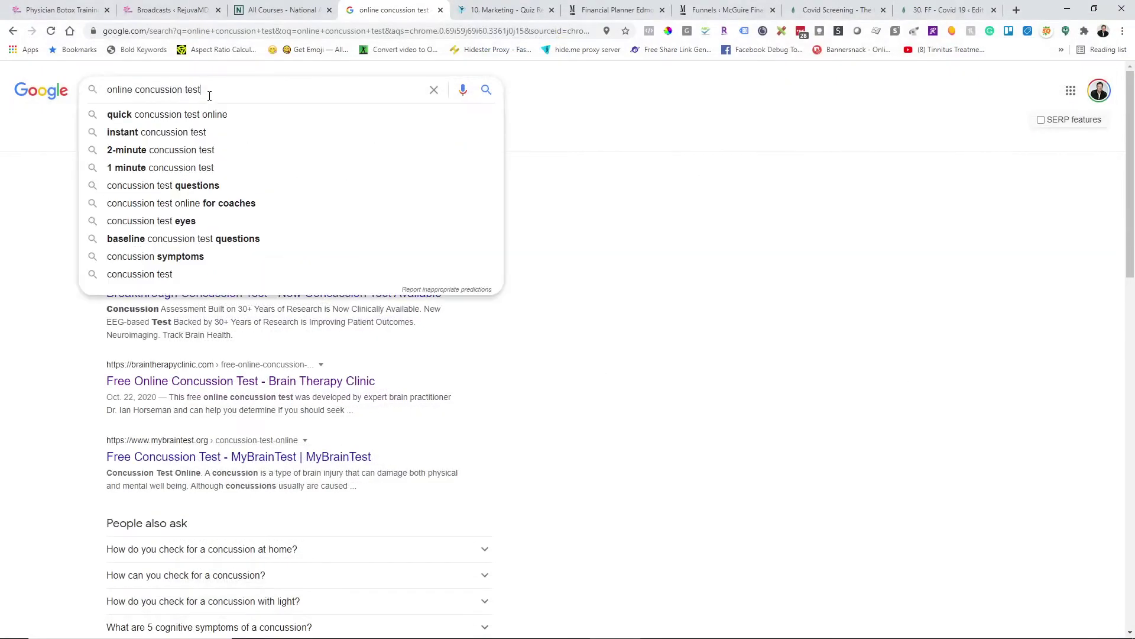
{"action": "double_click", "coordinate": [126, 89]}
{"action": "key", "text": "BackSpace"}
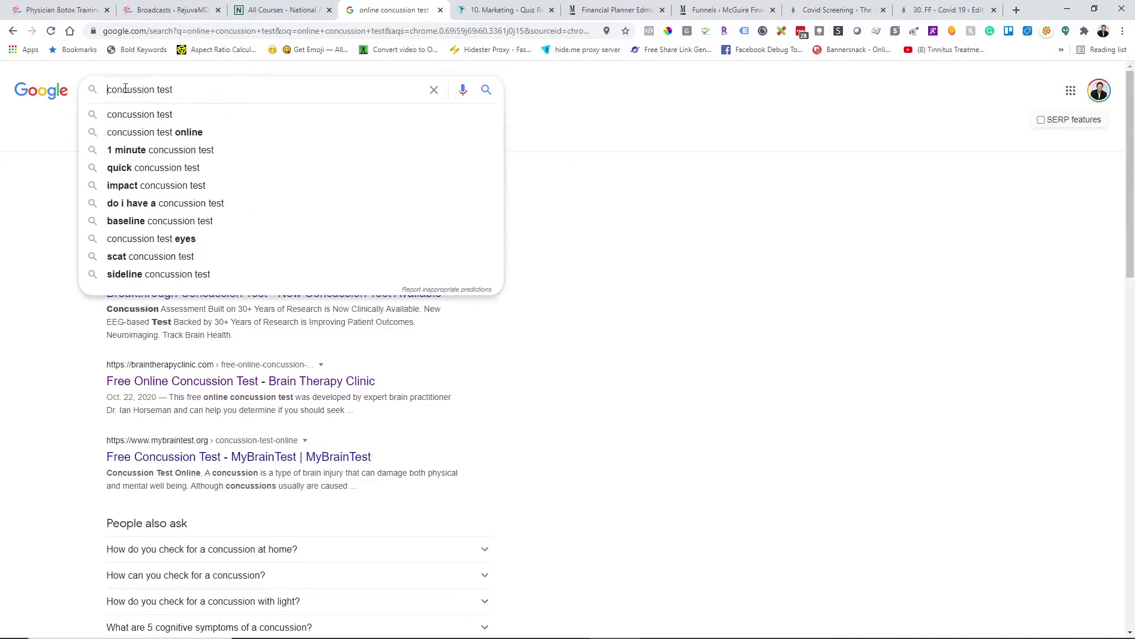
{"action": "key", "text": "Return"}
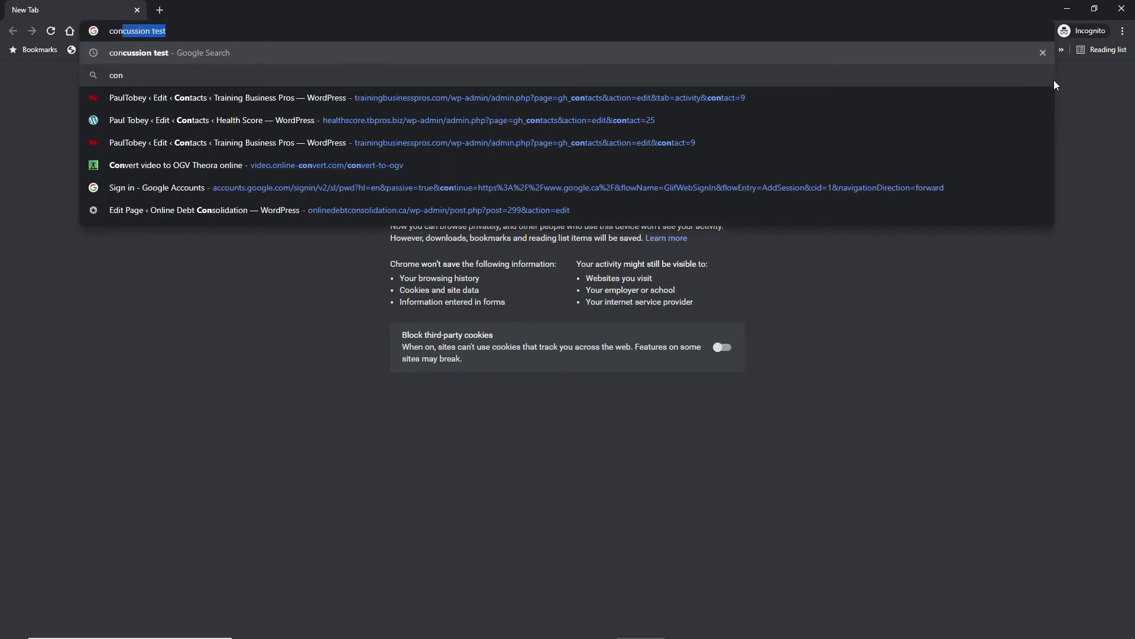
{"action": "key", "text": "Return"}
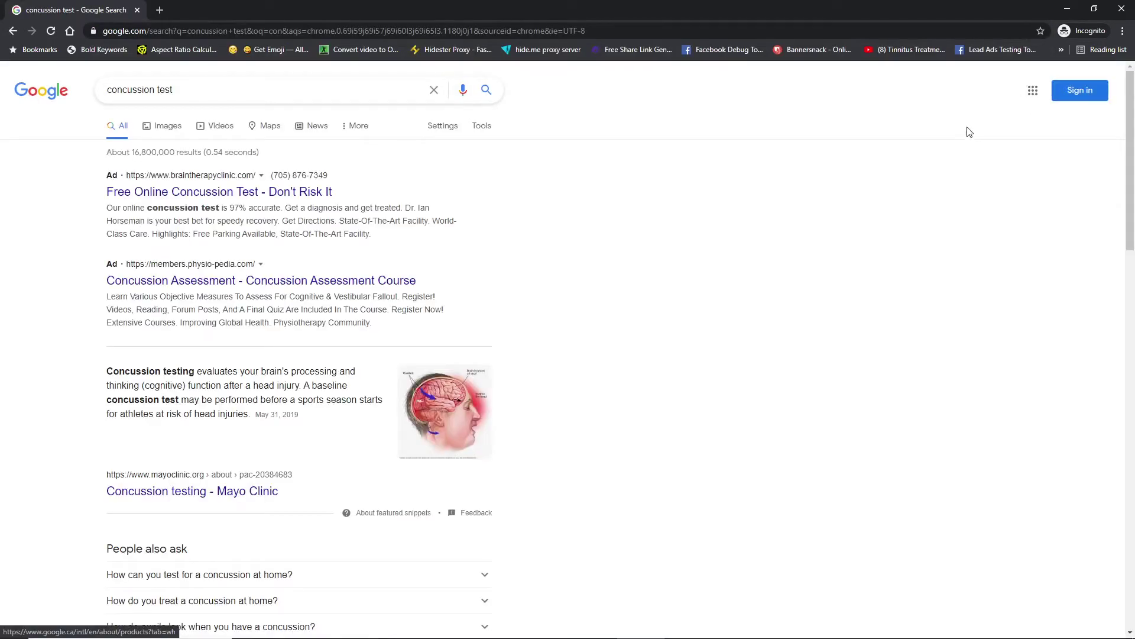
- Check Brain Therapy Clinic's 'concussion test' ranking, then search 'free concussion test'
{"action": "scroll", "coordinate": [788, 183], "scroll_direction": "down", "scroll_amount": 5}
{"action": "scroll", "coordinate": [790, 184], "scroll_direction": "down", "scroll_amount": 2}
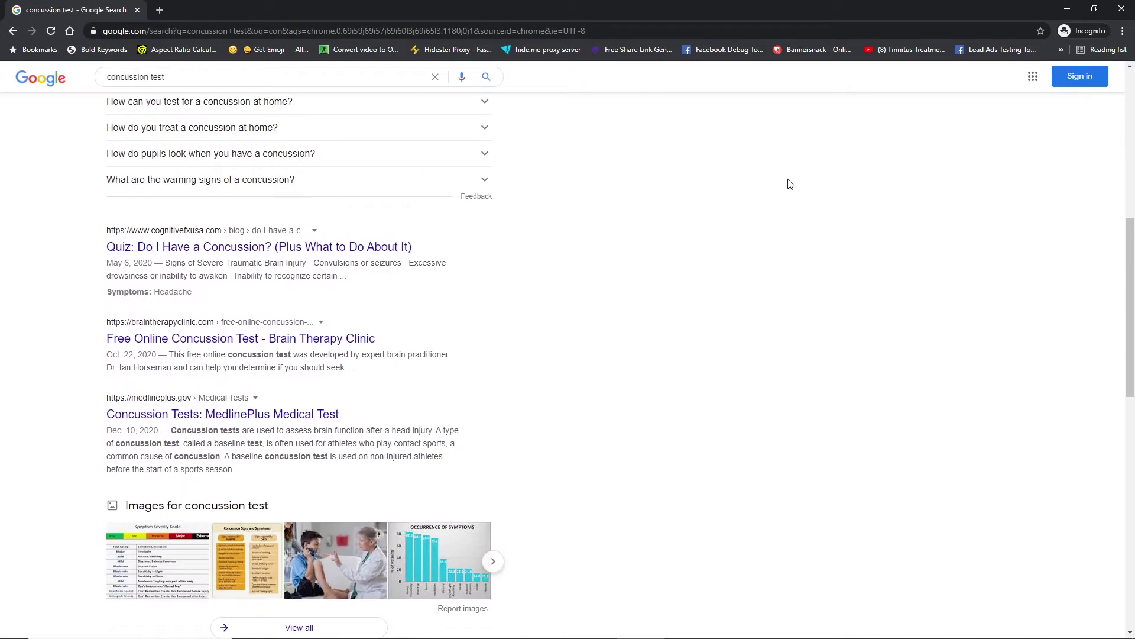
{"action": "left_click_drag", "start_coordinate": [348, 366], "coordinate": [124, 338]}
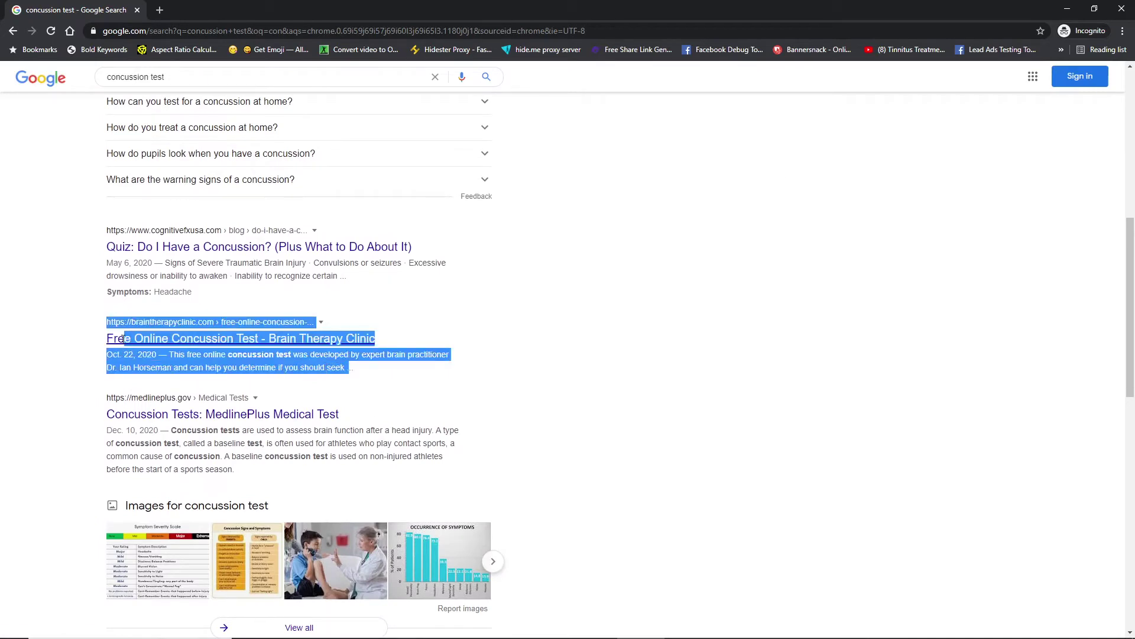
{"action": "scroll", "coordinate": [136, 98], "scroll_direction": "up", "scroll_amount": 3}
{"action": "left_click", "coordinate": [109, 77]}
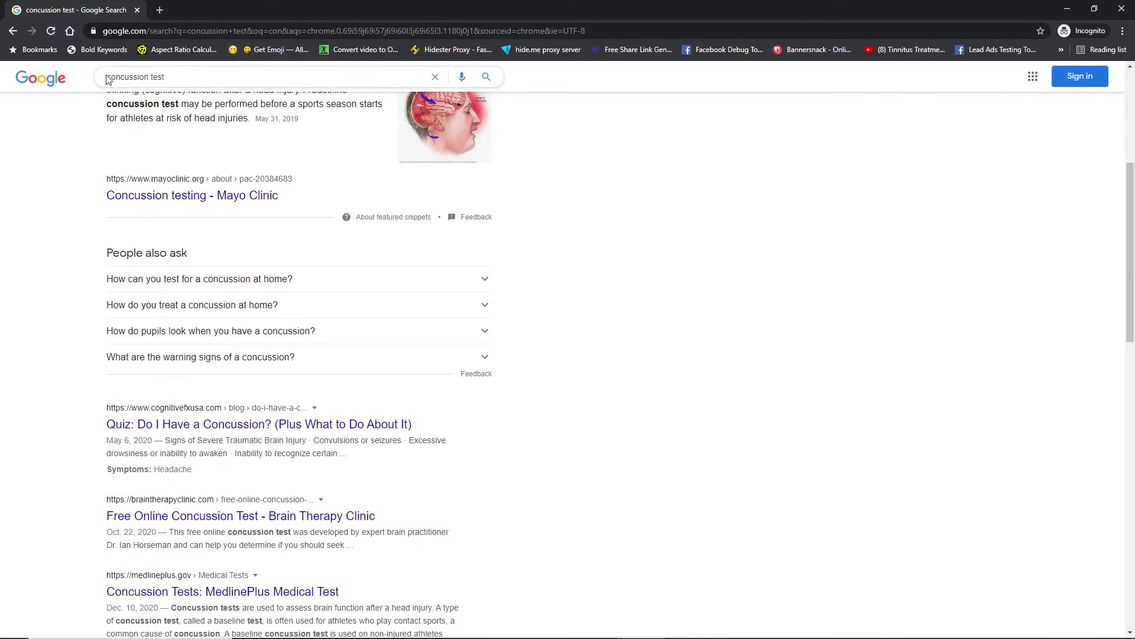
{"action": "type", "text": "free"}
{"action": "key", "text": "Return"}
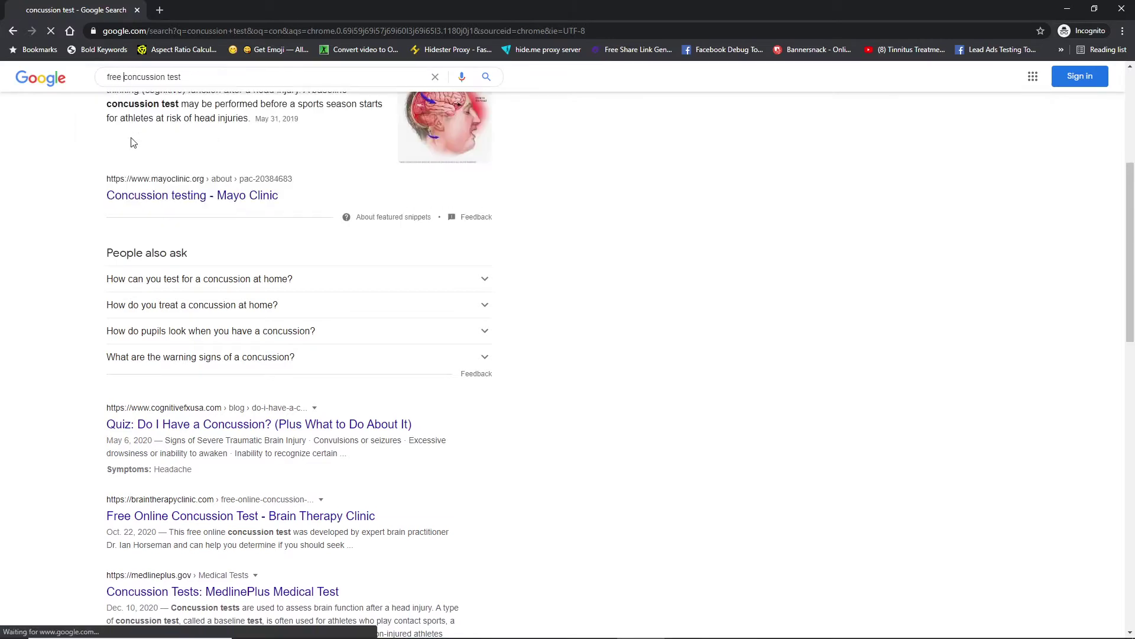
- Locate Brain Therapy Clinic's organic result for 'free concussion test' and close the private window
{"action": "scroll", "coordinate": [508, 327], "scroll_direction": "down", "scroll_amount": 2}
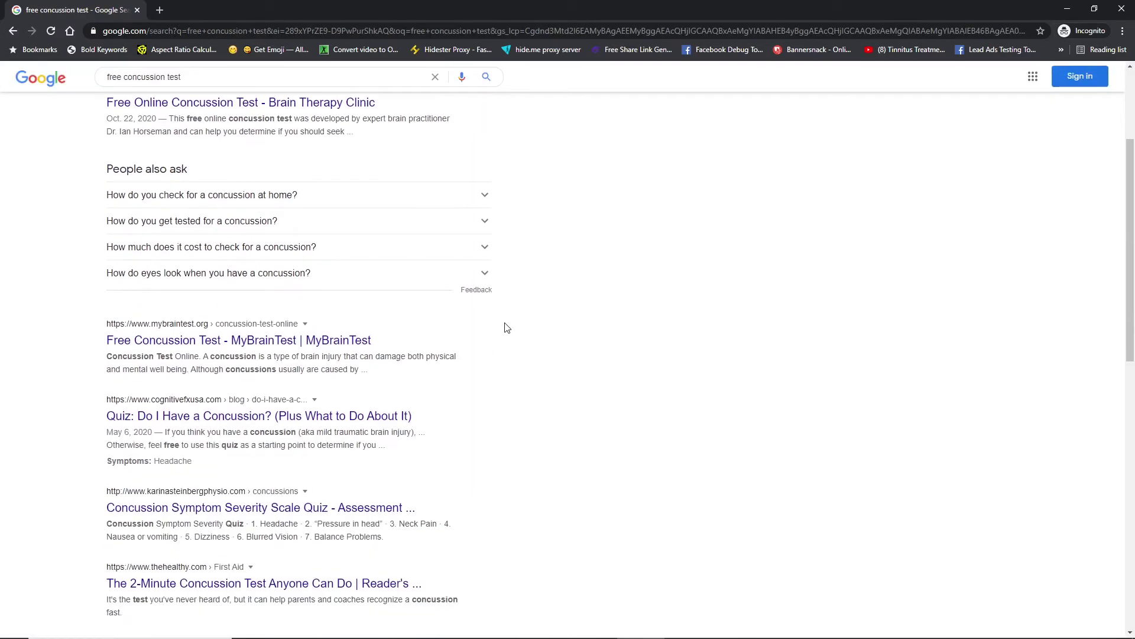
{"action": "scroll", "coordinate": [505, 325], "scroll_direction": "up", "scroll_amount": 3}
{"action": "left_click_drag", "start_coordinate": [349, 309], "coordinate": [46, 266]}
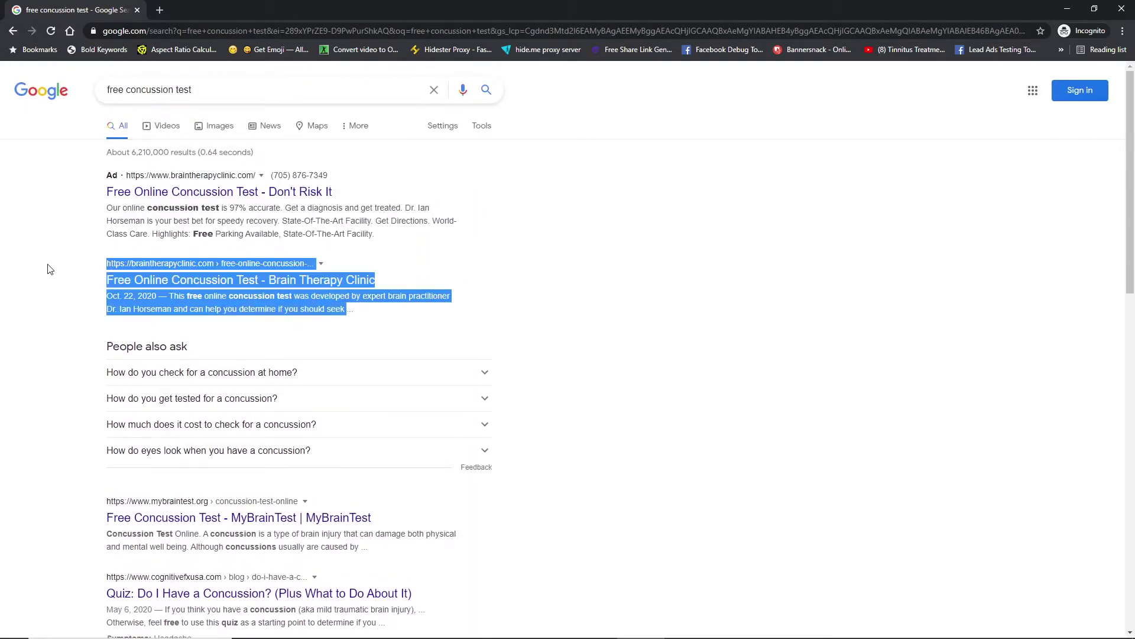
{"action": "left_click", "coordinate": [490, 274]}
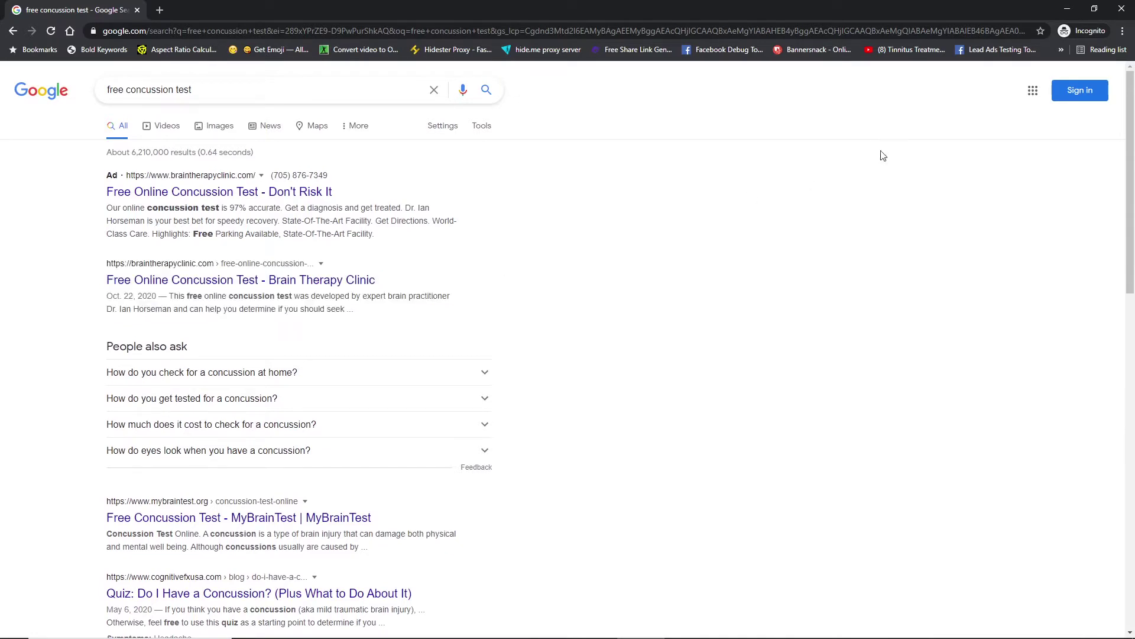
{"action": "left_click", "coordinate": [1122, 9]}
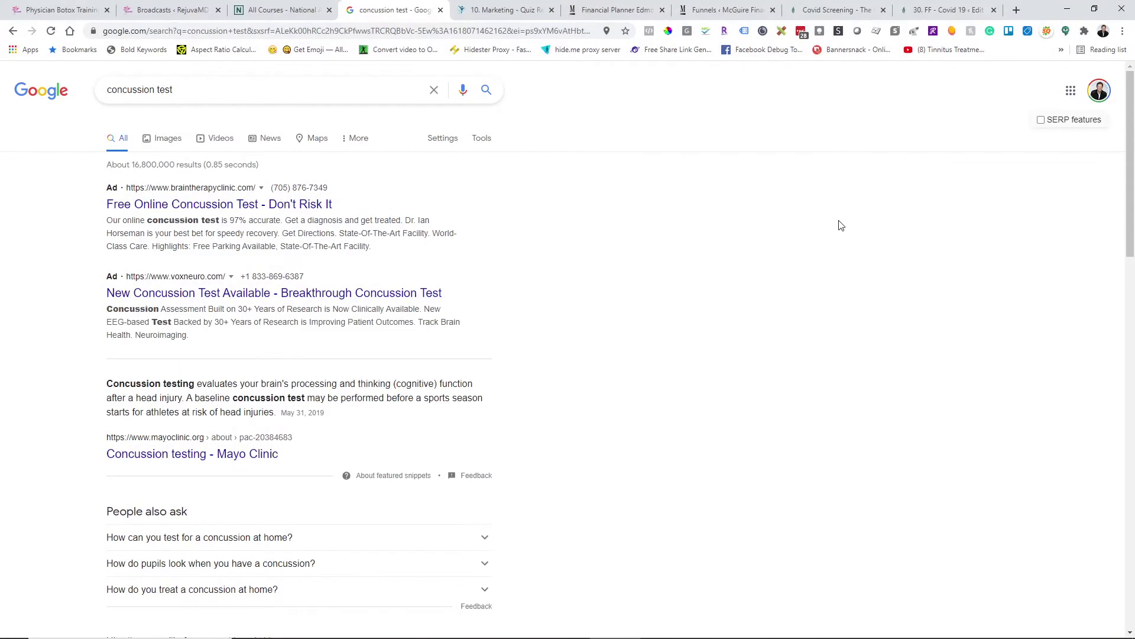
- Open Brain Therapy Clinic's Free Online Concussion Test and rate Headaches 4
{"action": "left_click", "coordinate": [501, 13]}
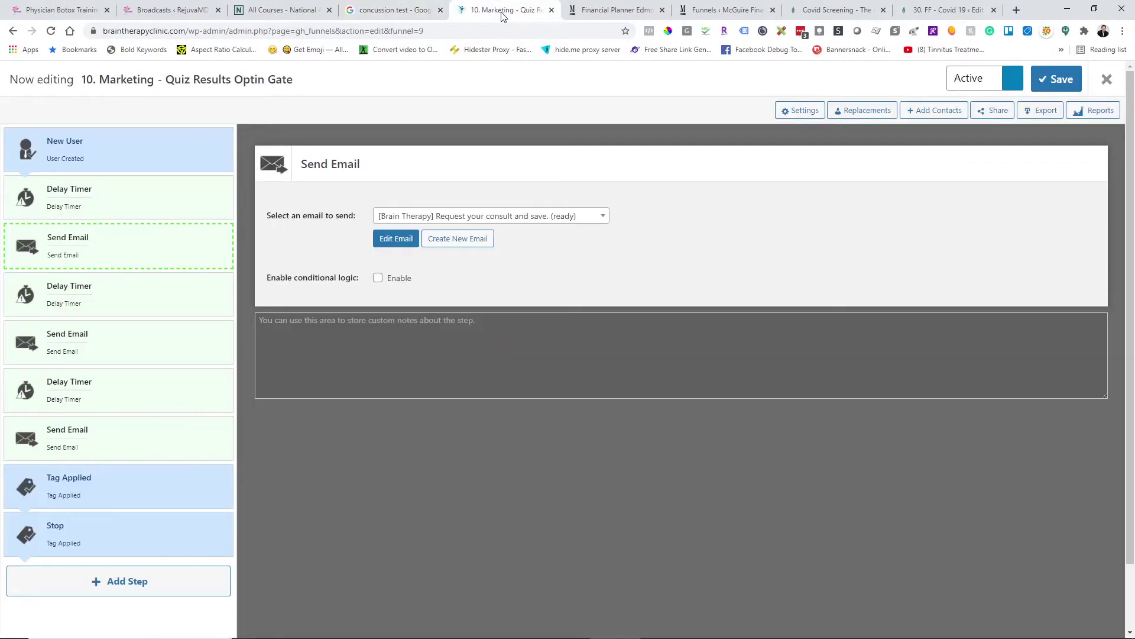
{"action": "left_click", "coordinate": [392, 10]}
{"action": "scroll", "coordinate": [196, 392], "scroll_direction": "down", "scroll_amount": 3}
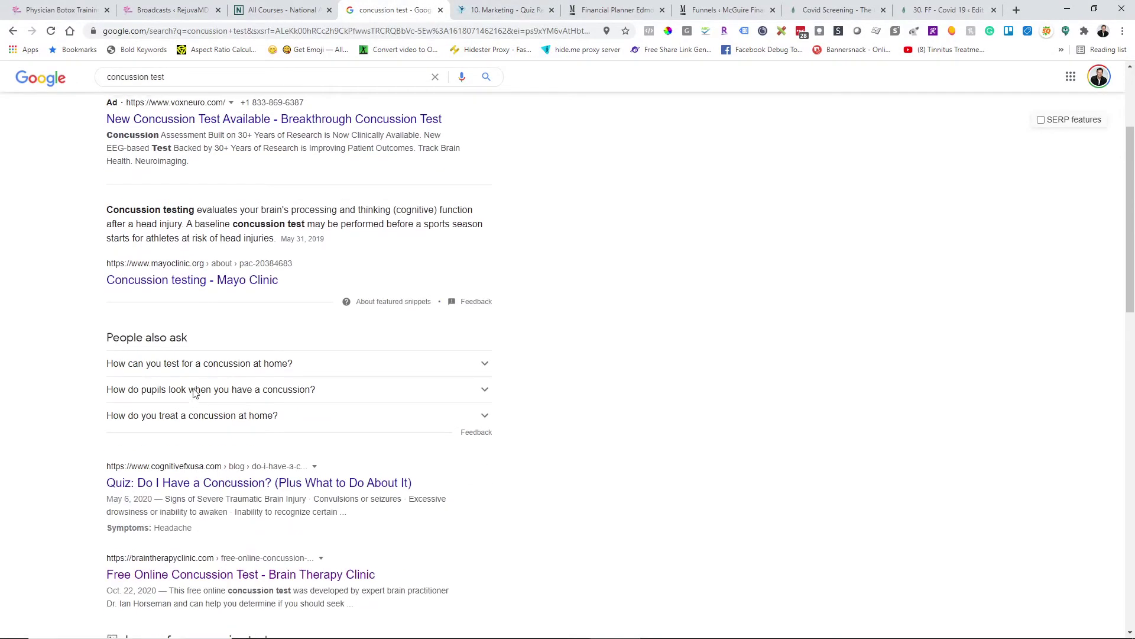
{"action": "scroll", "coordinate": [195, 392], "scroll_direction": "up", "scroll_amount": 2}
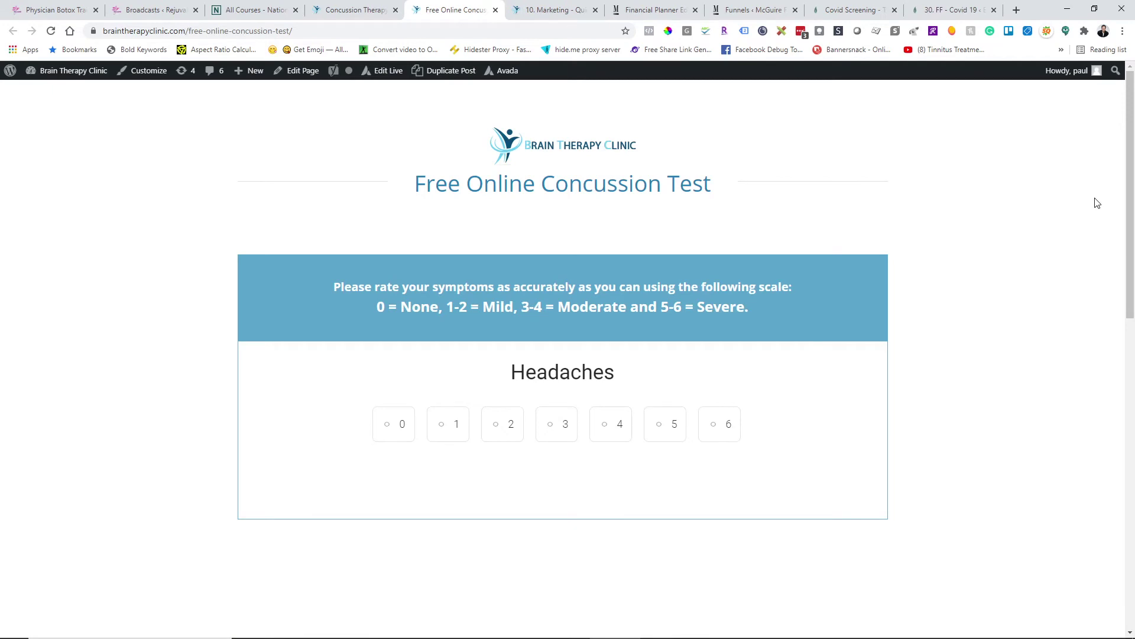
{"action": "left_click", "coordinate": [627, 426]}
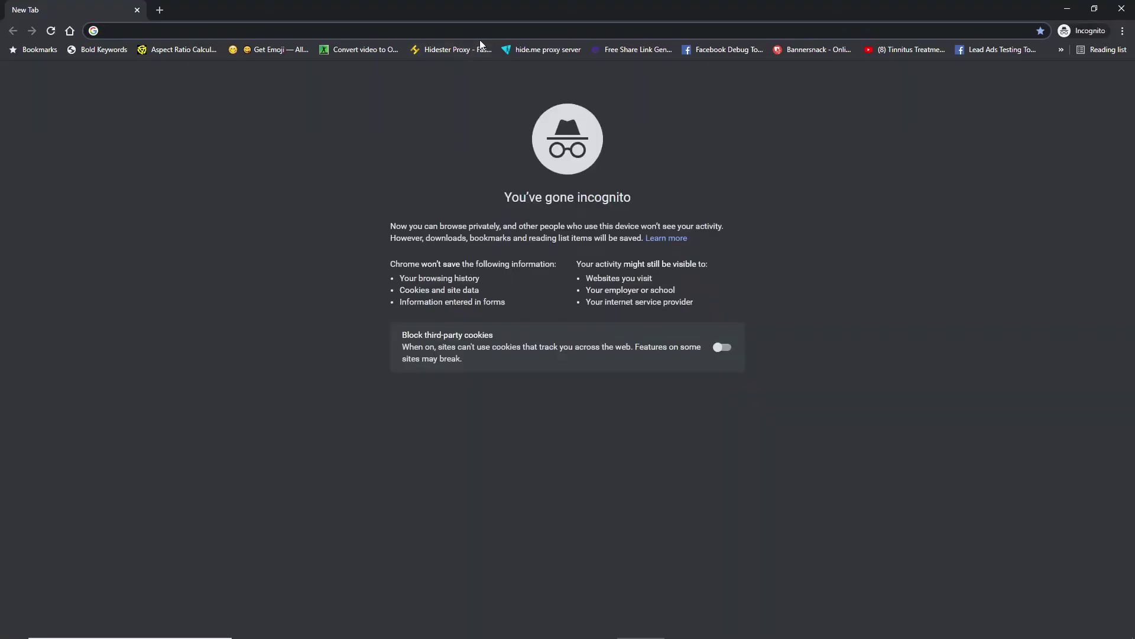
- Search 'free concussion test' in incognito, open Brain Therapy Clinic's result, then close that window
{"action": "type", "text": "free"}
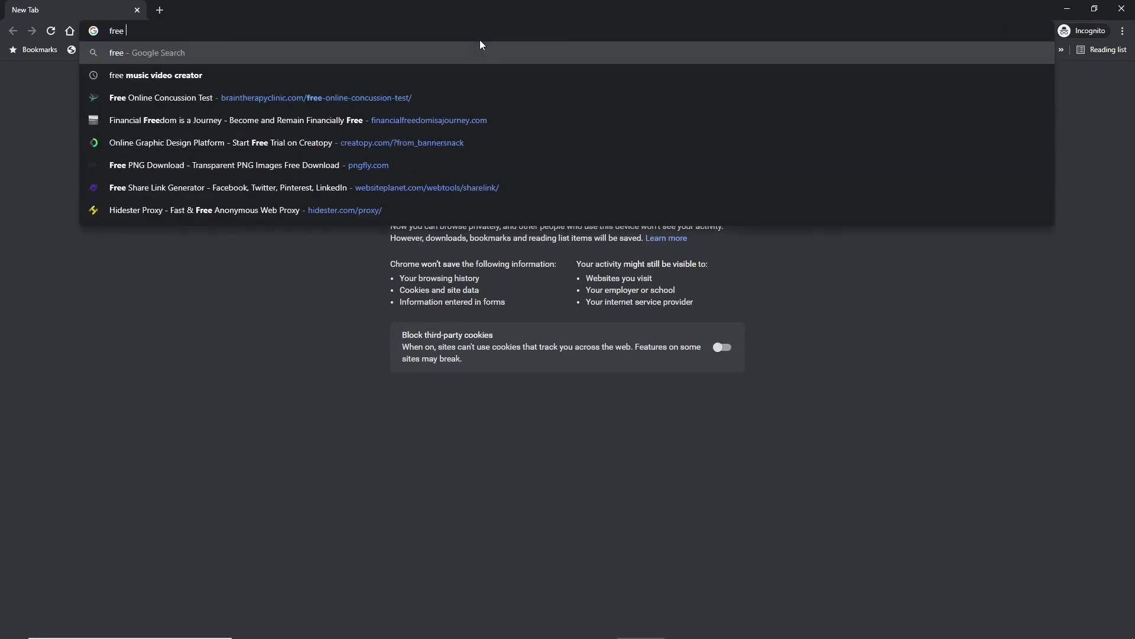
{"action": "type", "text": " concussion test"}
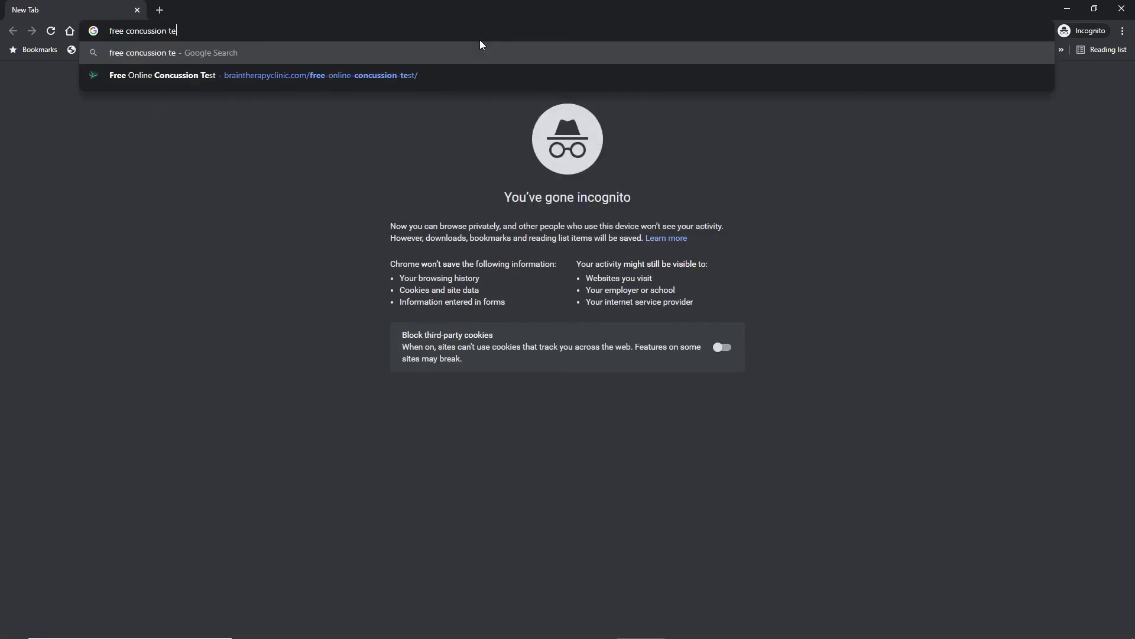
{"action": "key", "text": "Return"}
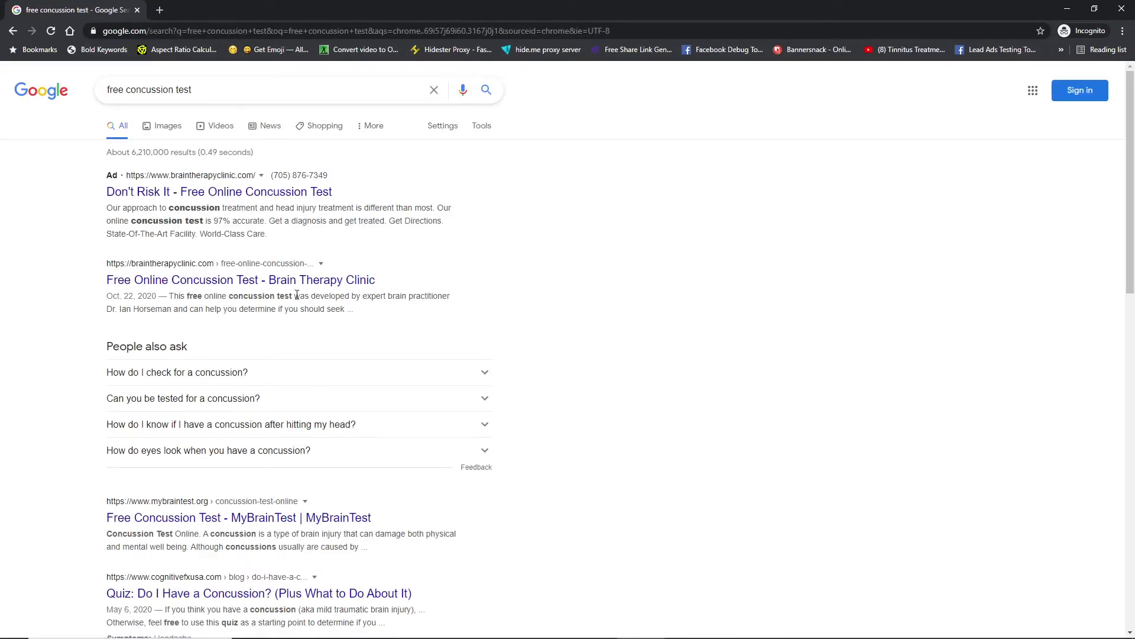
{"action": "left_click", "coordinate": [297, 289]}
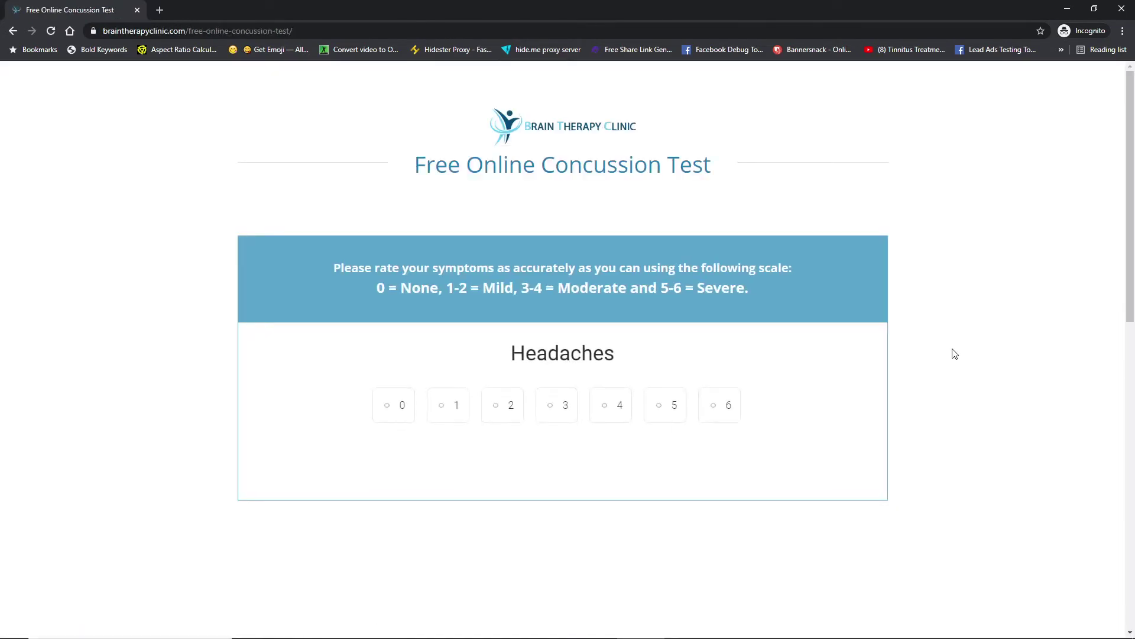
{"action": "scroll", "coordinate": [955, 354], "scroll_direction": "down", "scroll_amount": 2}
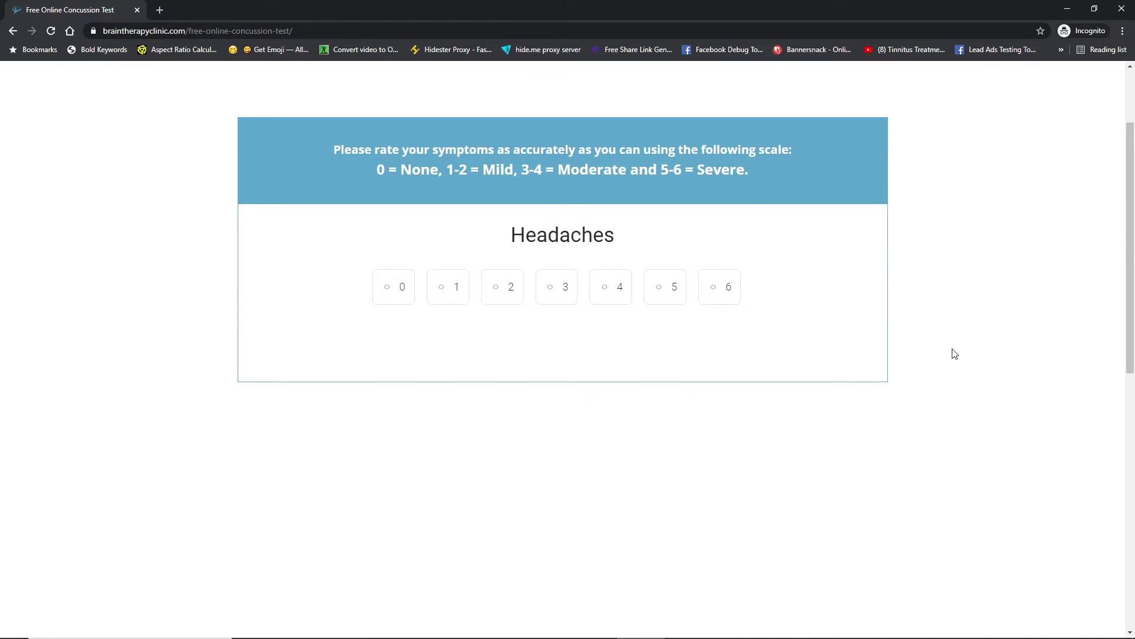
{"action": "scroll", "coordinate": [954, 353], "scroll_direction": "up", "scroll_amount": 2}
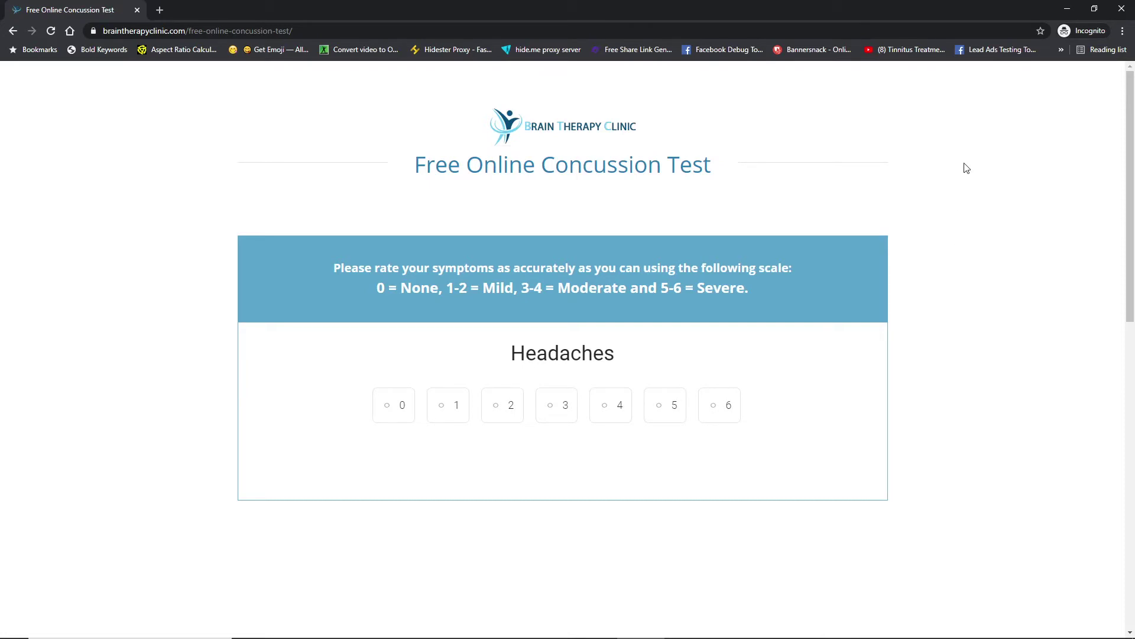
{"action": "left_click", "coordinate": [1122, 10]}
- Rate Headaches and the next concussion symptom 3, then switch to the Quiz Results Optin Gate funnel
{"action": "left_click", "coordinate": [542, 427]}
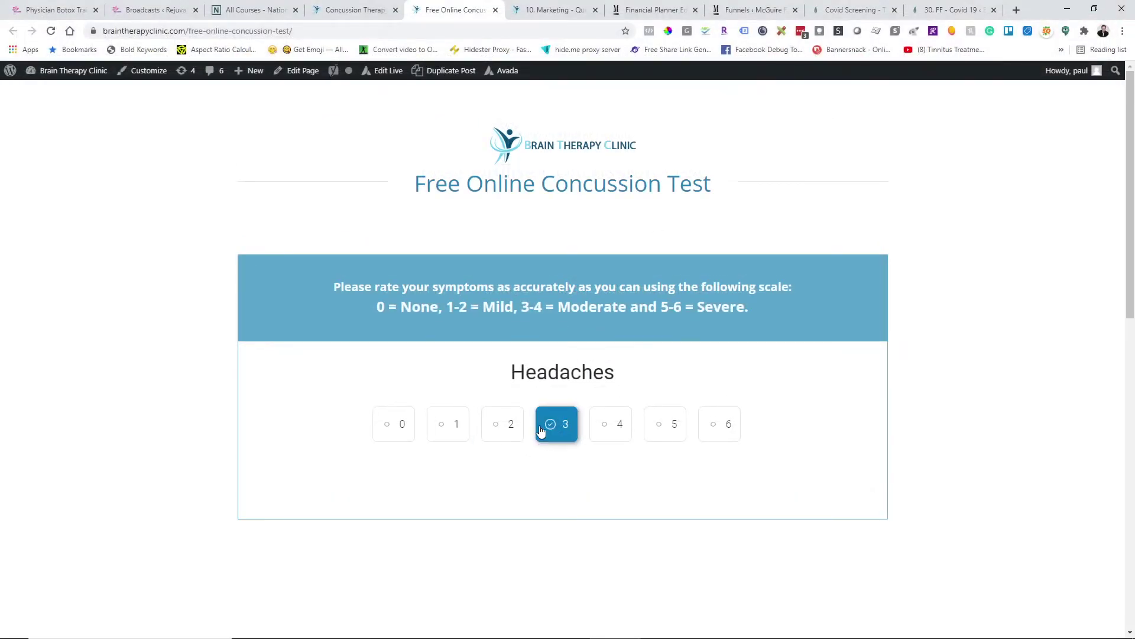
{"action": "left_click", "coordinate": [541, 429]}
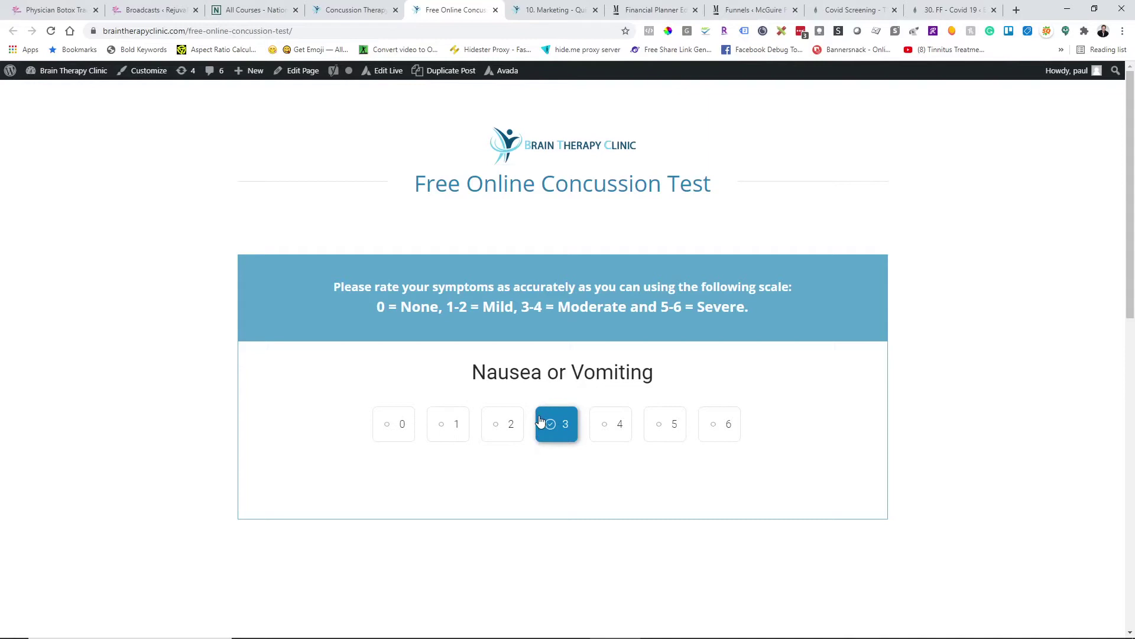
{"action": "scroll", "coordinate": [541, 296], "scroll_direction": "down", "scroll_amount": 1}
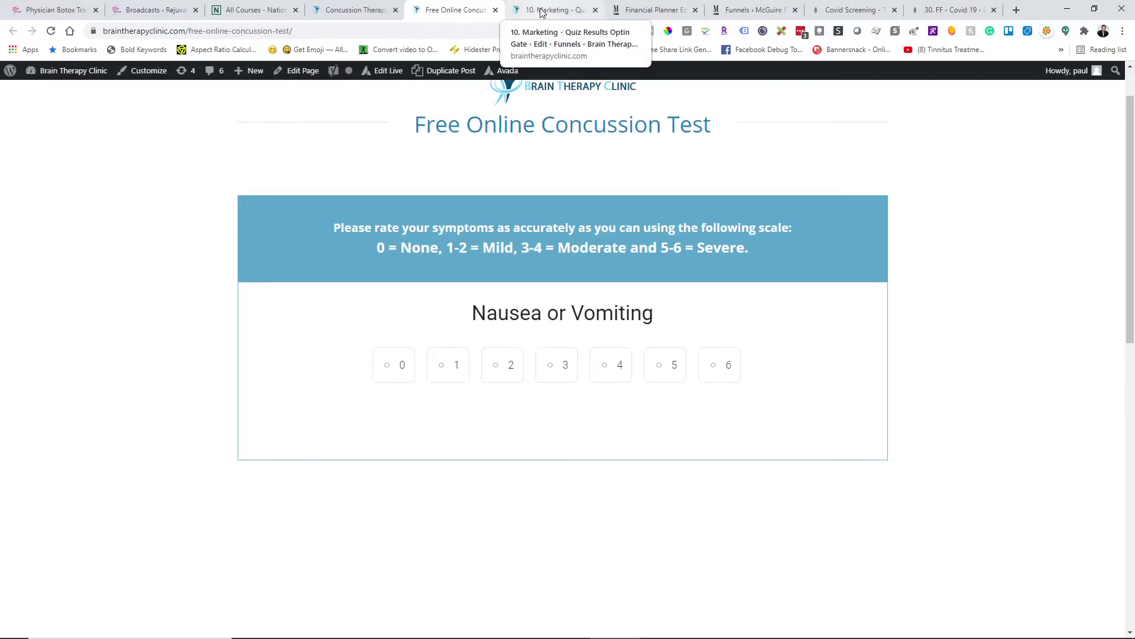
{"action": "left_click", "coordinate": [542, 12]}
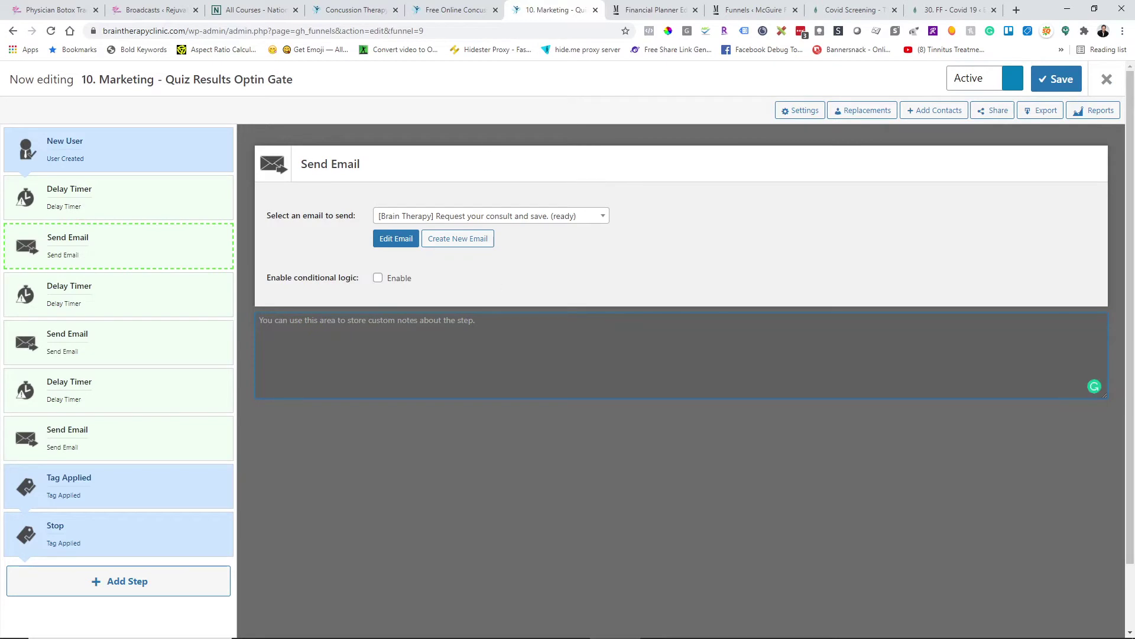
- Capture the Quiz Results Optin Gate funnel steps in Snip & Sketch with an arrow at New User
{"action": "mouse_move", "coordinate": [1055, 625]}
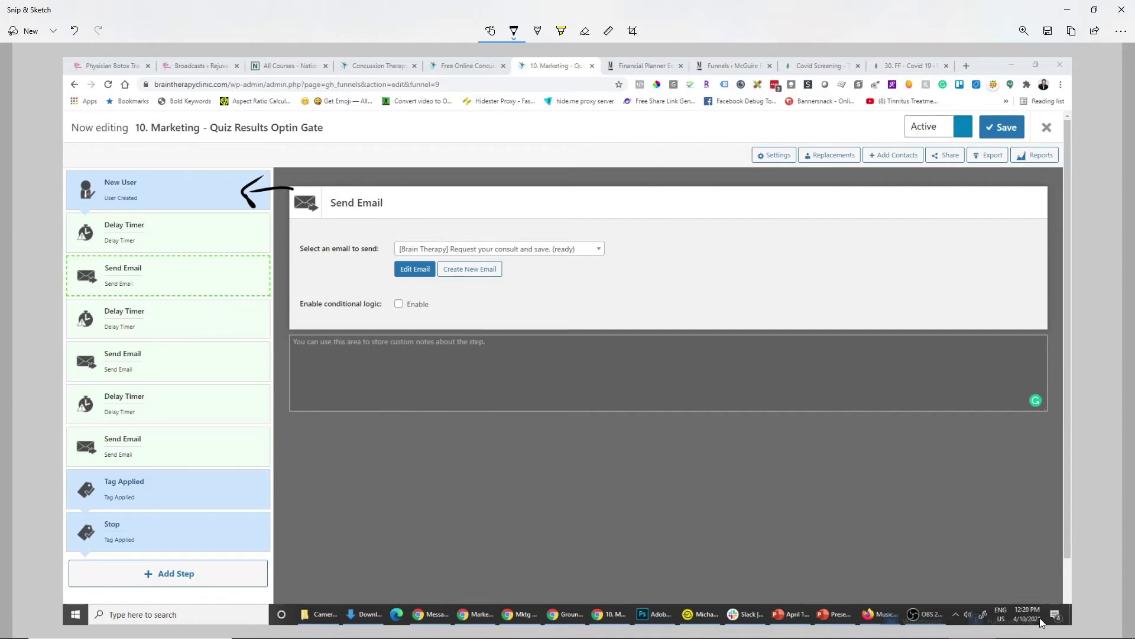
- Draw arrows at the Delay Timer and three Send Email steps, then close Snip & Sketch
{"action": "mouse_move", "coordinate": [298, 243]}
{"action": "left_mouse_down"}
{"action": "mouse_move", "coordinate": [260, 237]}
{"action": "mouse_move", "coordinate": [289, 221]}
{"action": "left_mouse_up"}
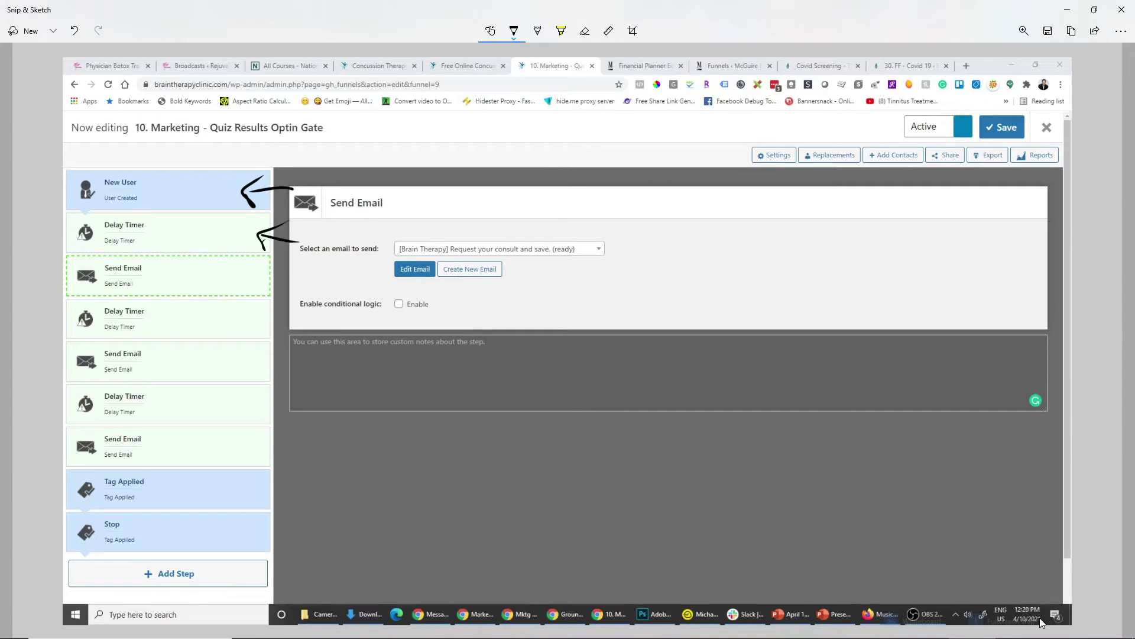
{"action": "mouse_move", "coordinate": [296, 282]}
{"action": "left_mouse_down"}
{"action": "mouse_move", "coordinate": [248, 280]}
{"action": "mouse_move", "coordinate": [269, 265]}
{"action": "left_mouse_up"}
{"action": "left_click", "coordinate": [255, 367]}
{"action": "left_click_drag", "start_coordinate": [302, 365], "coordinate": [252, 366]}
{"action": "mouse_move", "coordinate": [269, 385]}
{"action": "left_mouse_down"}
{"action": "mouse_move", "coordinate": [254, 371]}
{"action": "mouse_move", "coordinate": [283, 353]}
{"action": "left_mouse_up"}
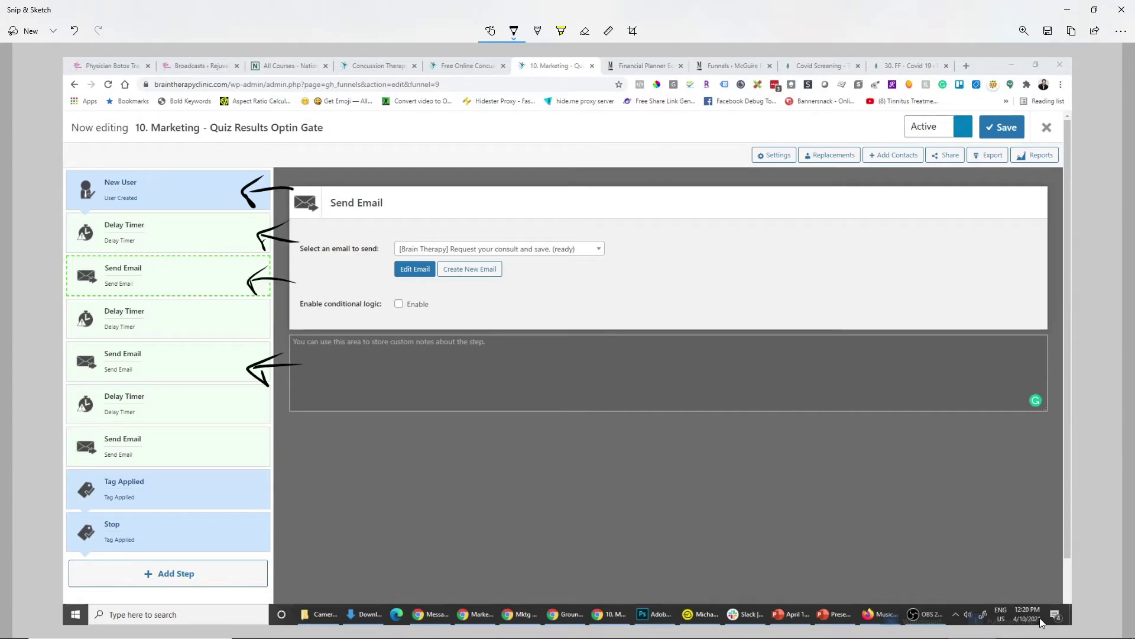
{"action": "mouse_move", "coordinate": [307, 447]}
{"action": "left_mouse_down"}
{"action": "mouse_move", "coordinate": [251, 455]}
{"action": "mouse_move", "coordinate": [296, 429]}
{"action": "left_mouse_up"}
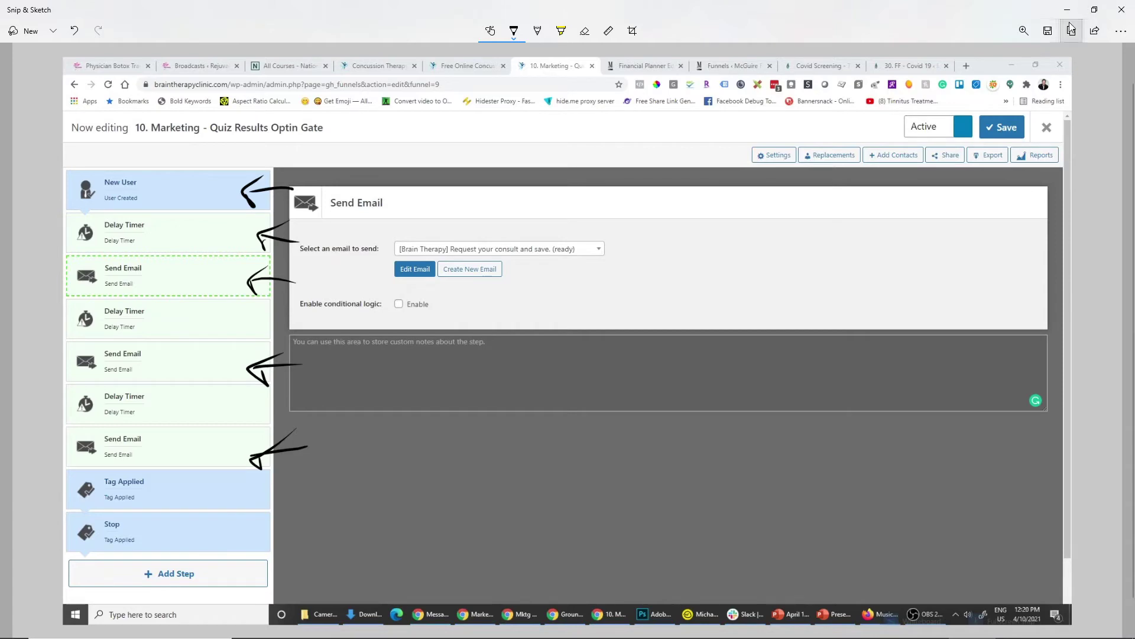
{"action": "left_click", "coordinate": [1120, 12]}
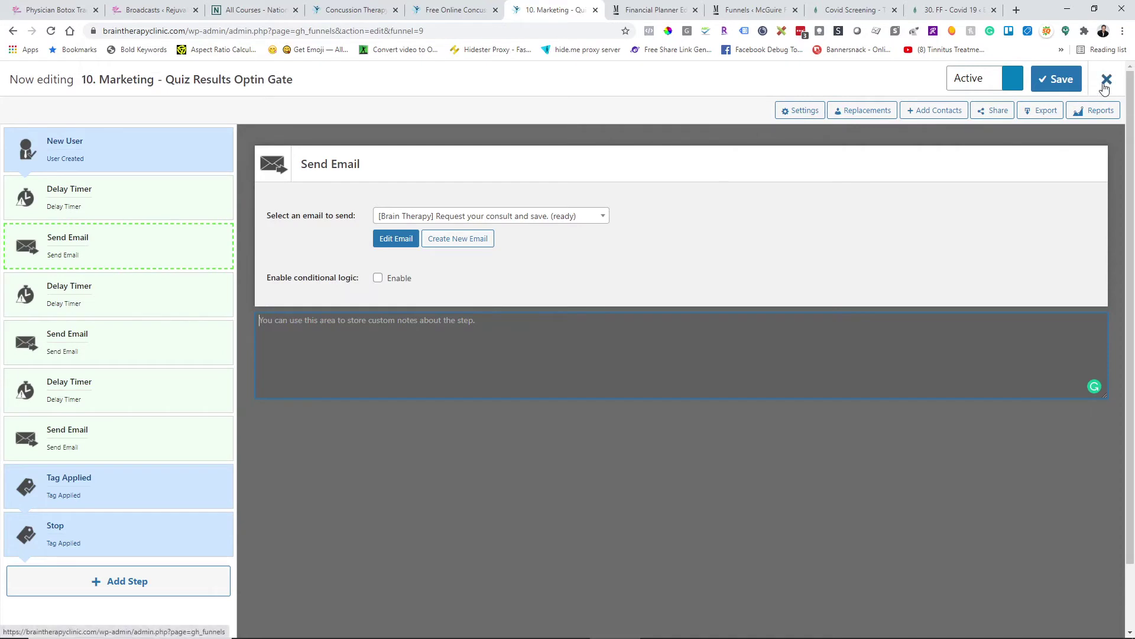
- Open the Quiz Results Optin Gate funnel report and scroll through its contact and email stats
{"action": "left_click", "coordinate": [1103, 114]}
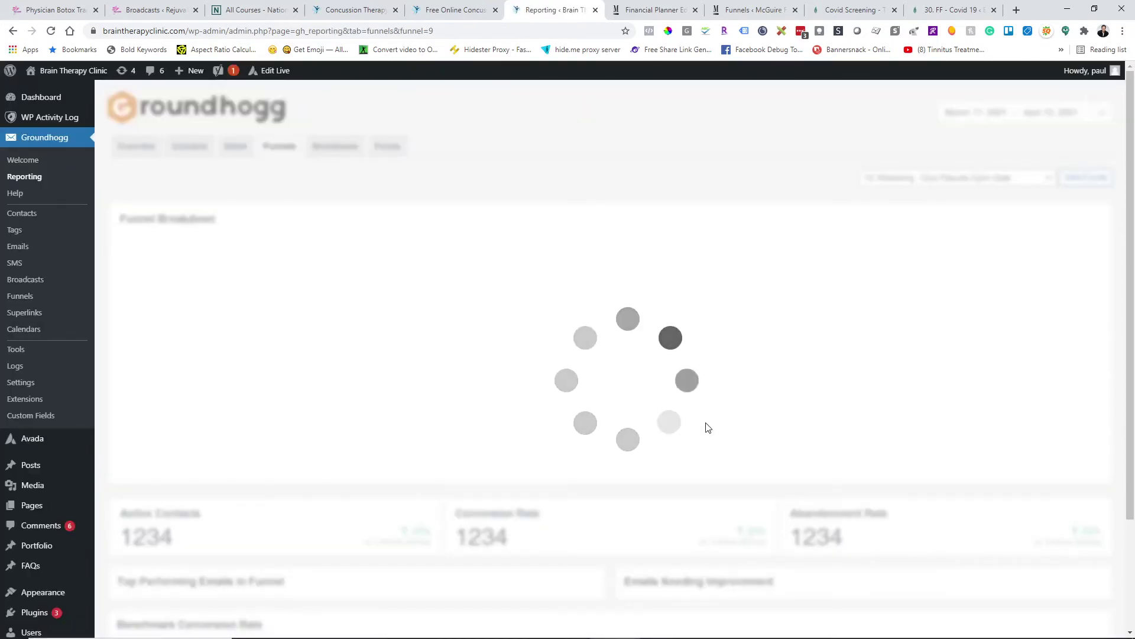
{"action": "scroll", "coordinate": [708, 427], "scroll_direction": "down", "scroll_amount": 3}
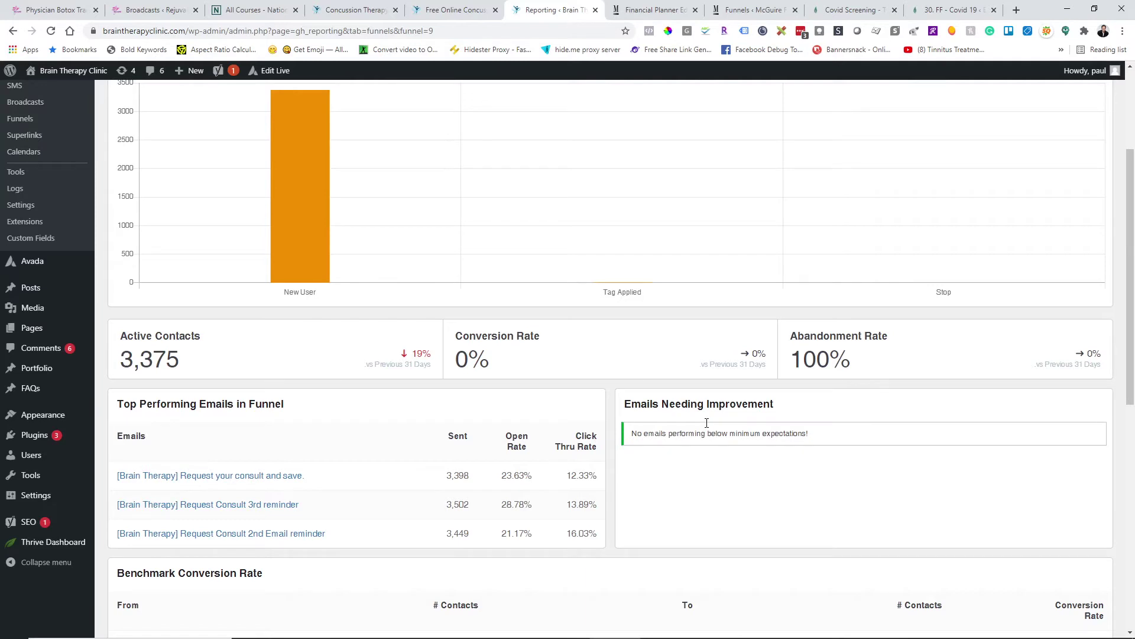
{"action": "scroll", "coordinate": [706, 422], "scroll_direction": "up", "scroll_amount": 3}
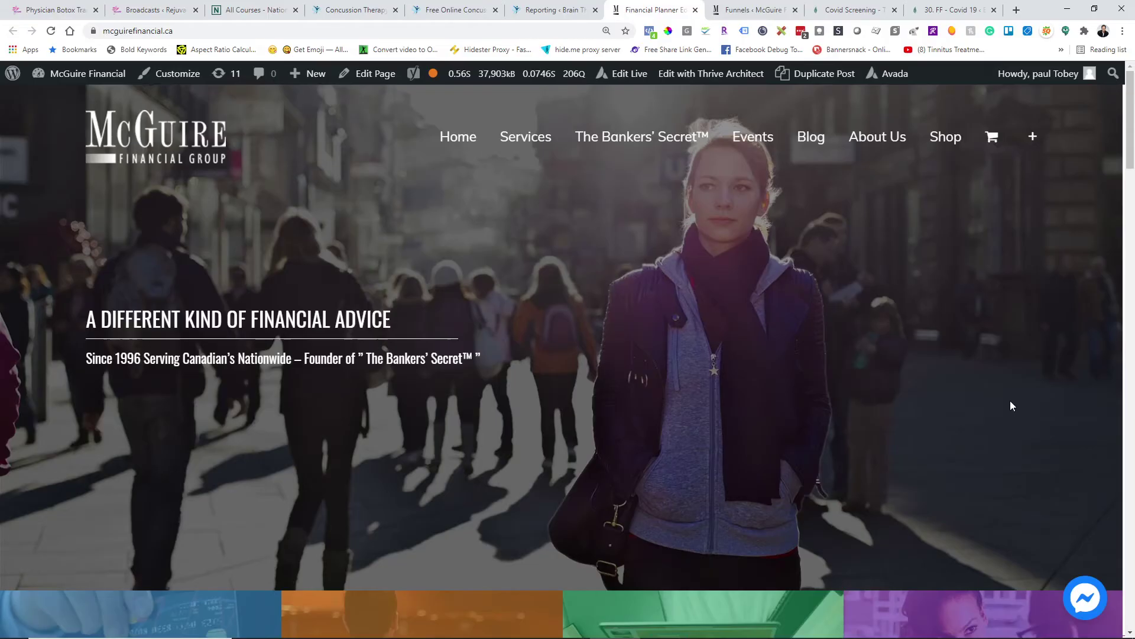
- Open The Bankers' Secret™ Pre-Recorded Webinar page and jump down to its free sign-up form
{"action": "mouse_move", "coordinate": [664, 147]}
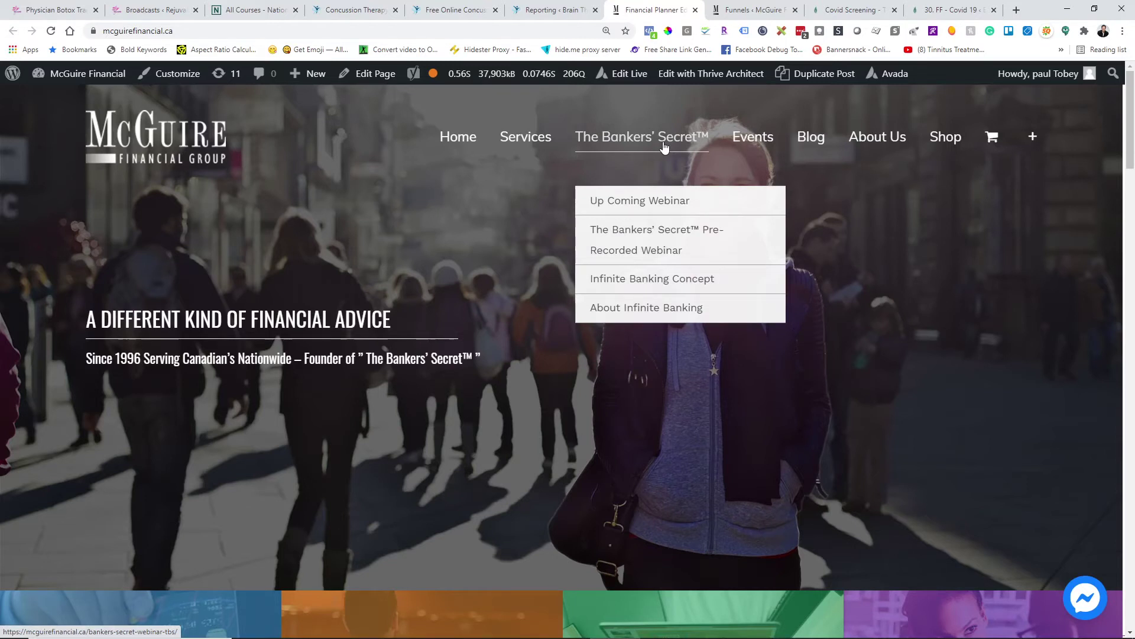
{"action": "left_click", "coordinate": [673, 241]}
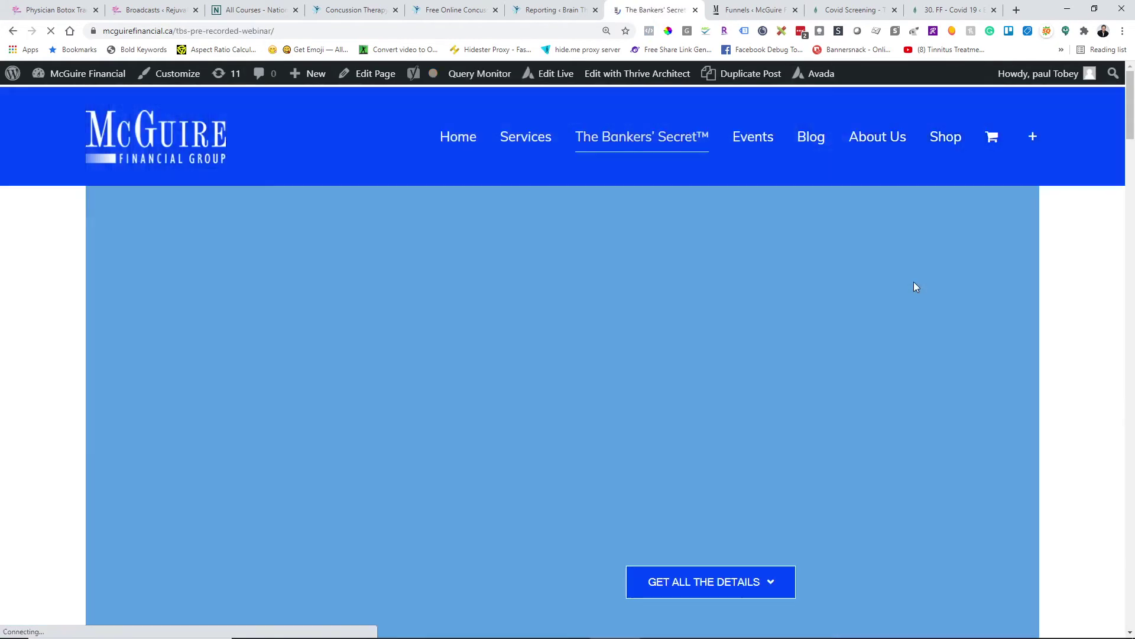
{"action": "scroll", "coordinate": [914, 281], "scroll_direction": "down", "scroll_amount": 5}
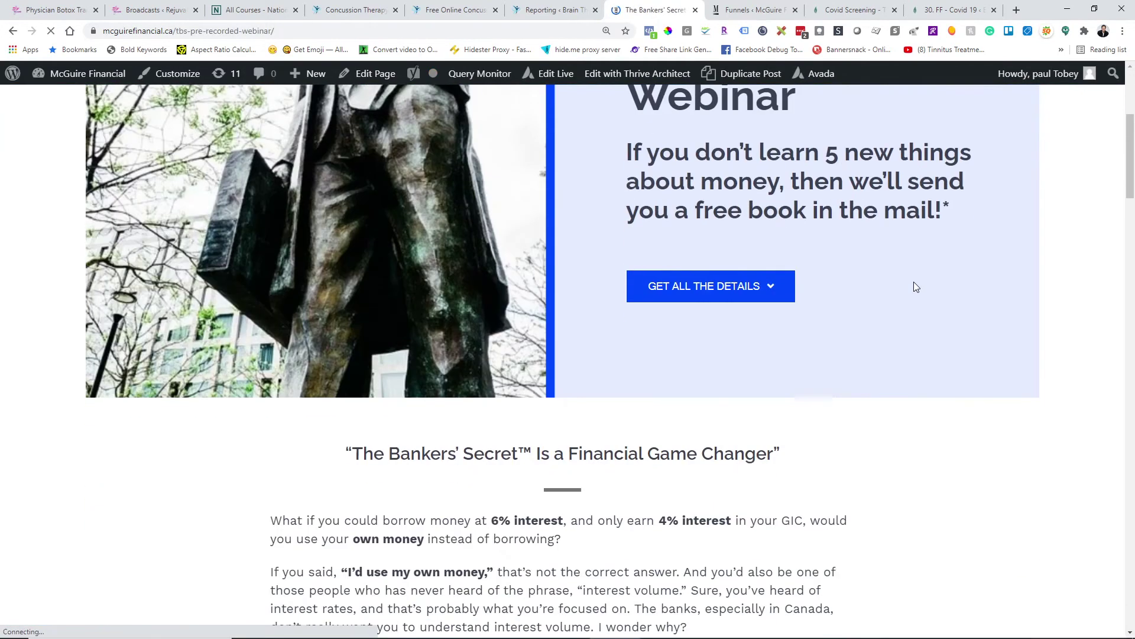
{"action": "left_click", "coordinate": [710, 275]}
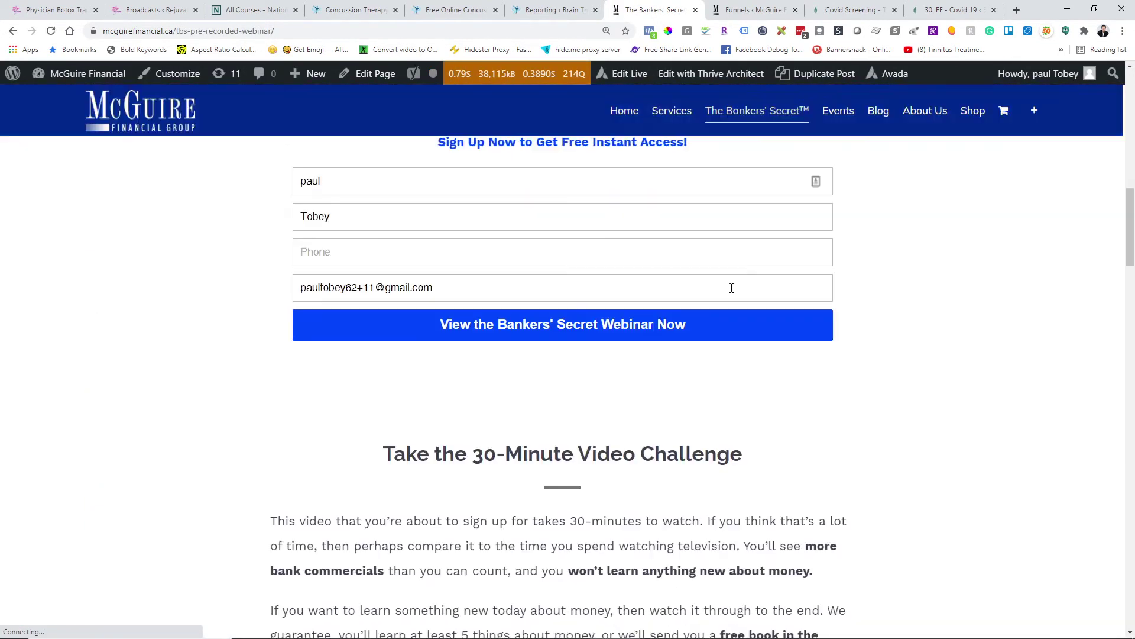
{"action": "scroll", "coordinate": [730, 288], "scroll_direction": "up", "scroll_amount": 15}
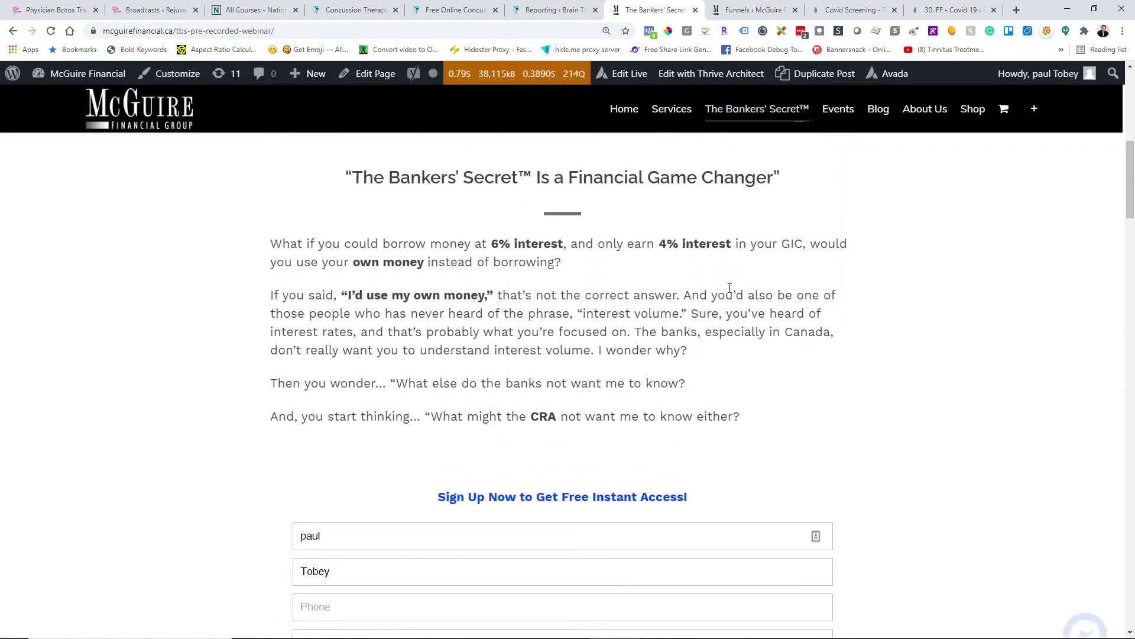
{"action": "scroll", "coordinate": [728, 287], "scroll_direction": "up", "scroll_amount": 1}
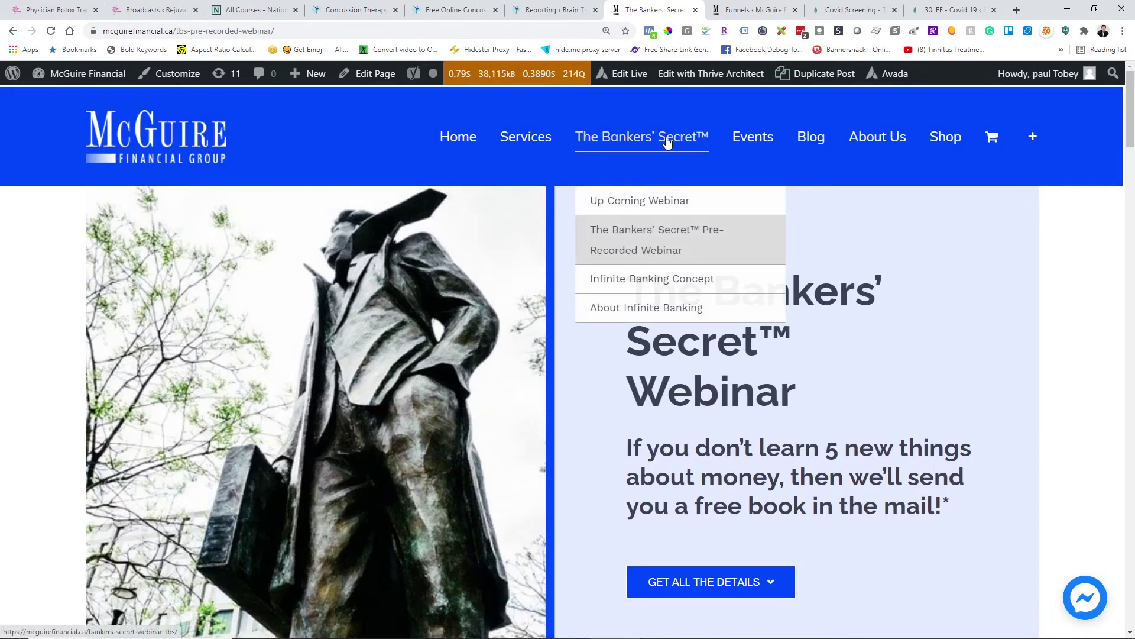
{"action": "mouse_move", "coordinate": [775, 143]}
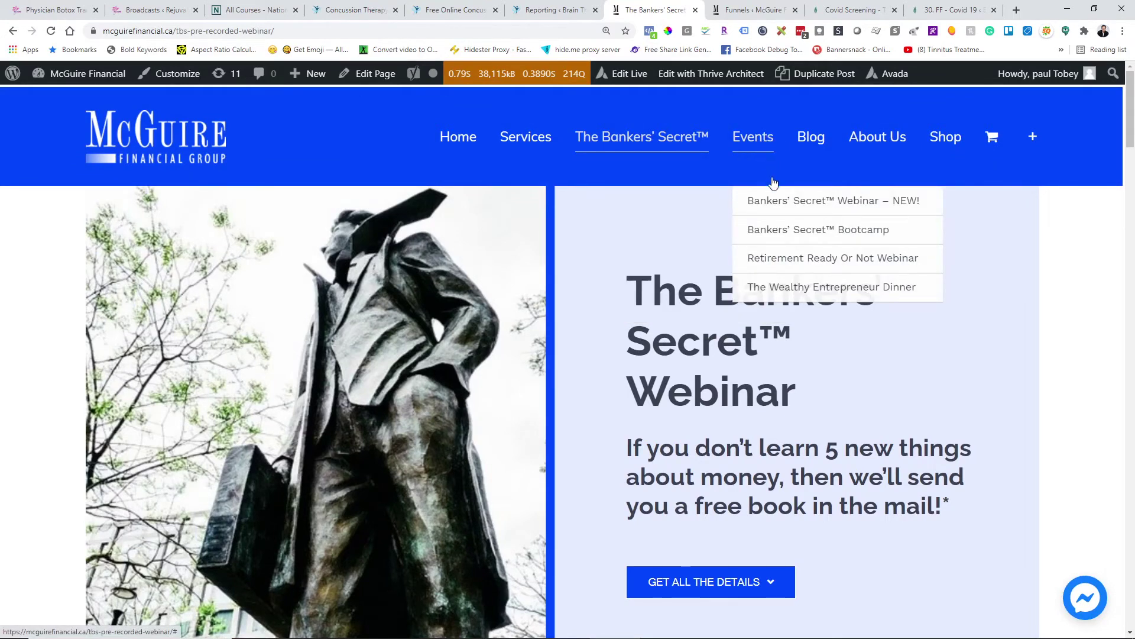
- Browse the Bankers' Secret™ Webinar – NEW! event page, then open the PAR Policies service page
{"action": "left_click", "coordinate": [773, 201]}
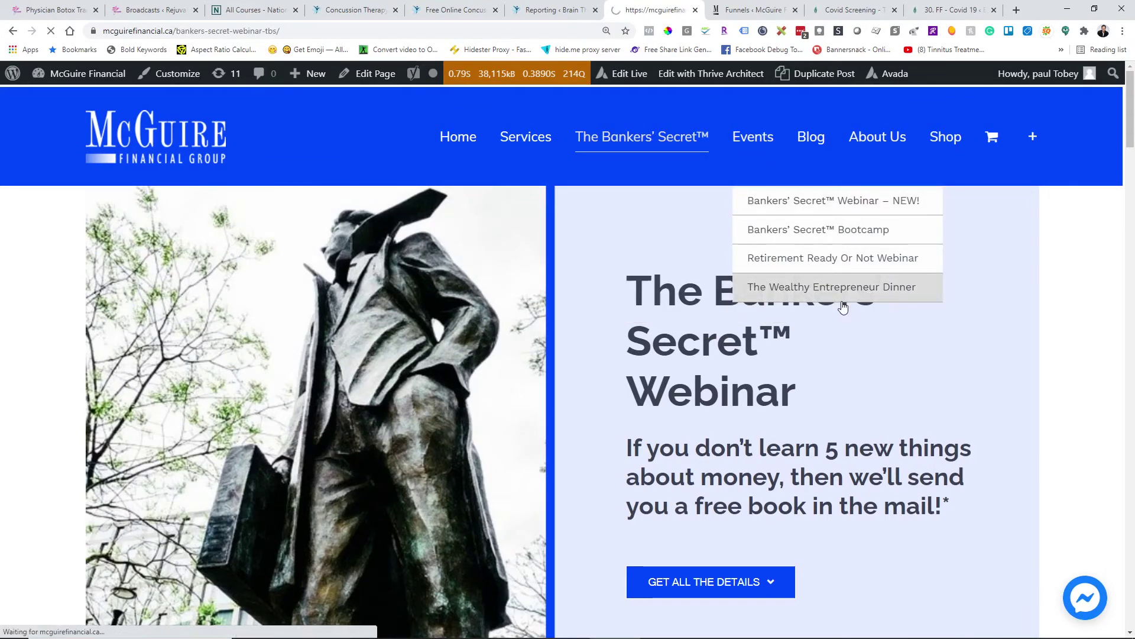
{"action": "scroll", "coordinate": [686, 334], "scroll_direction": "down", "scroll_amount": 10}
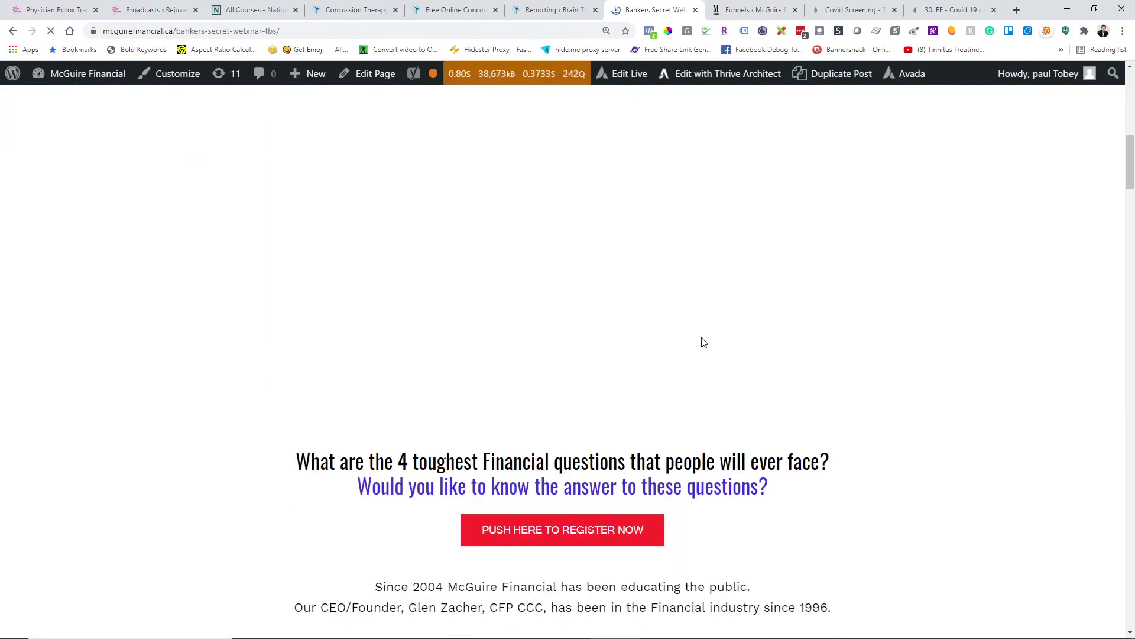
{"action": "scroll", "coordinate": [809, 352], "scroll_direction": "down", "scroll_amount": 8}
{"action": "scroll", "coordinate": [806, 347], "scroll_direction": "down", "scroll_amount": 3}
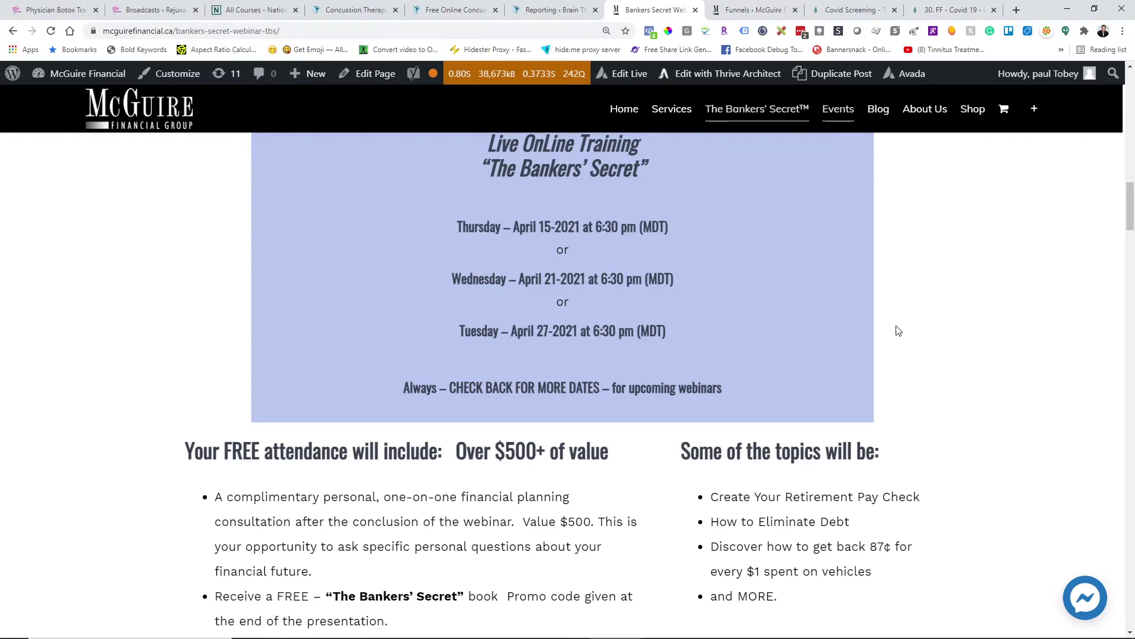
{"action": "scroll", "coordinate": [897, 331], "scroll_direction": "up", "scroll_amount": 12}
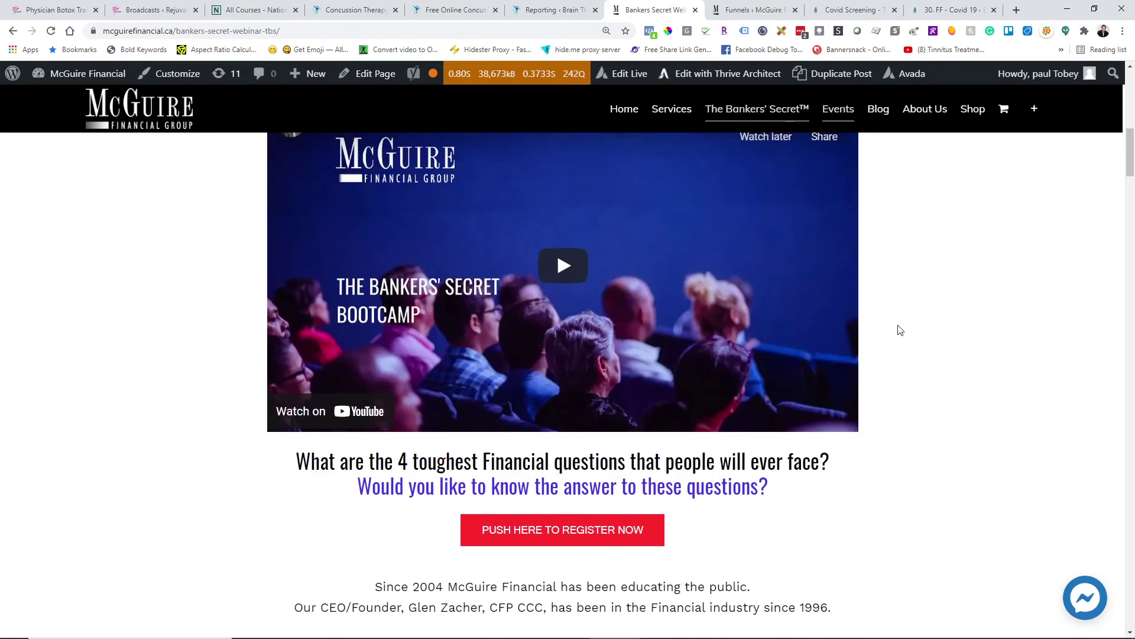
{"action": "scroll", "coordinate": [900, 330], "scroll_direction": "up", "scroll_amount": 3}
{"action": "scroll", "coordinate": [900, 330], "scroll_direction": "up", "scroll_amount": 2}
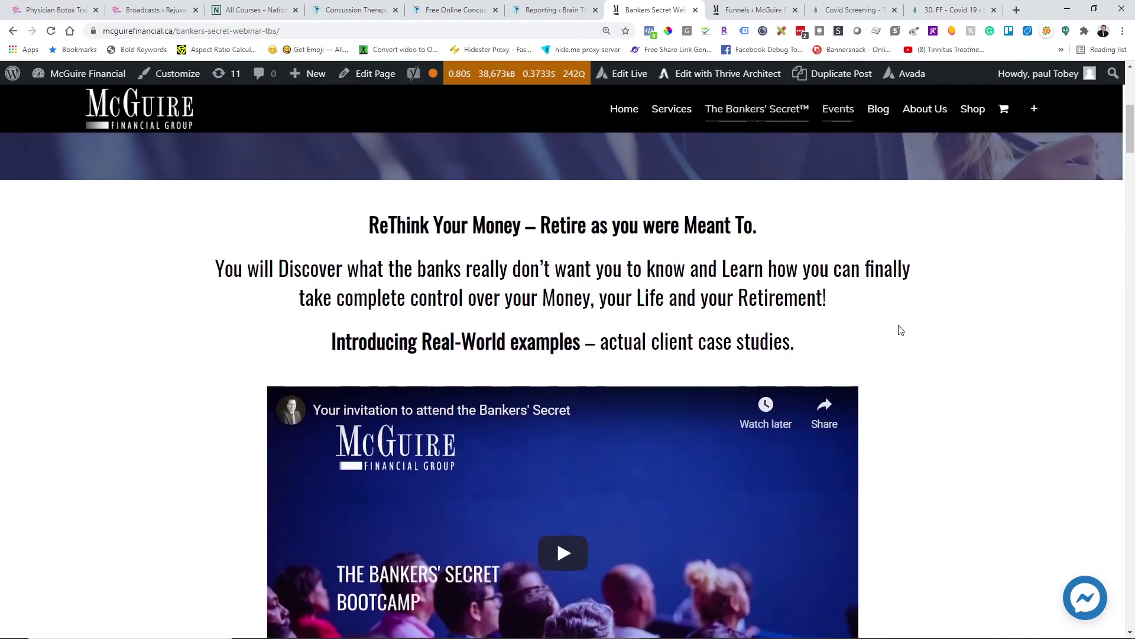
{"action": "scroll", "coordinate": [900, 330], "scroll_direction": "up", "scroll_amount": 7}
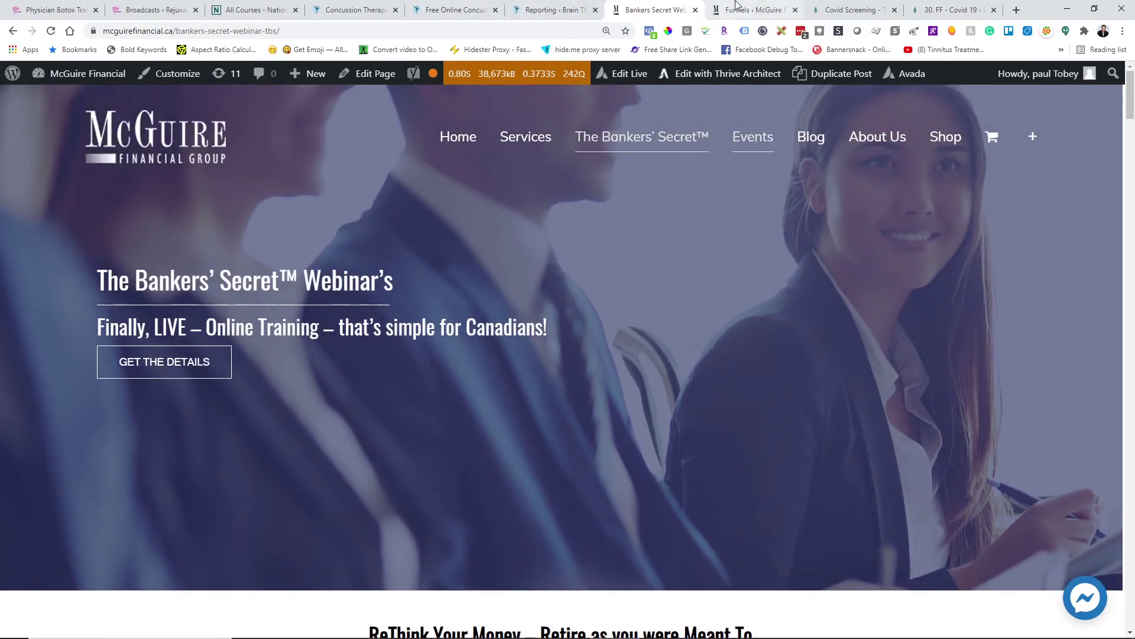
{"action": "mouse_move", "coordinate": [520, 137]}
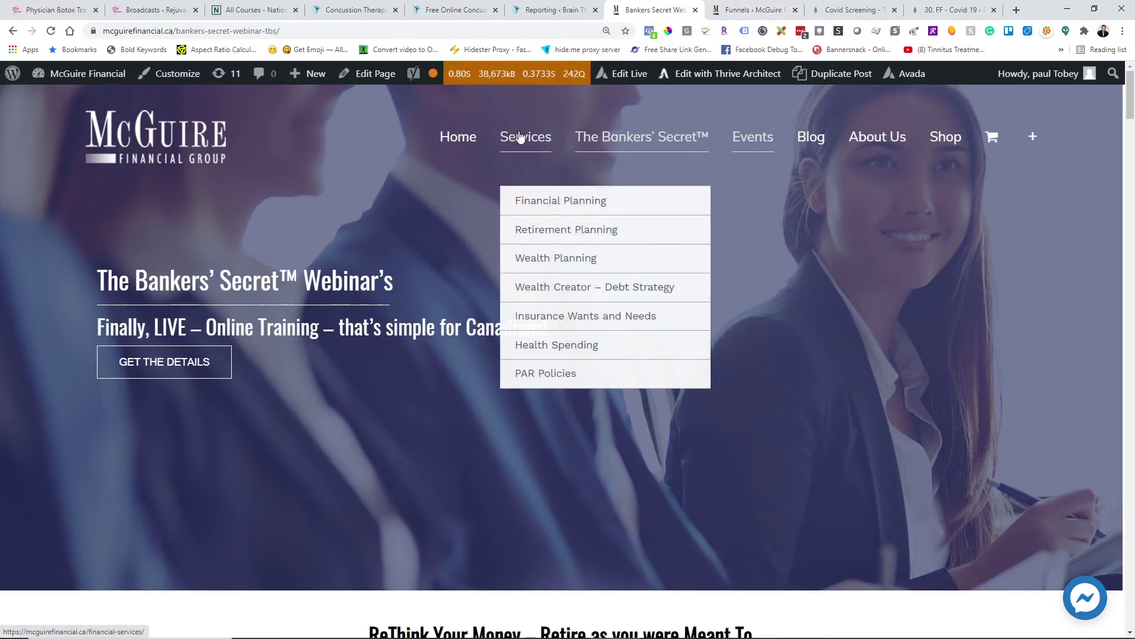
{"action": "left_click", "coordinate": [574, 373]}
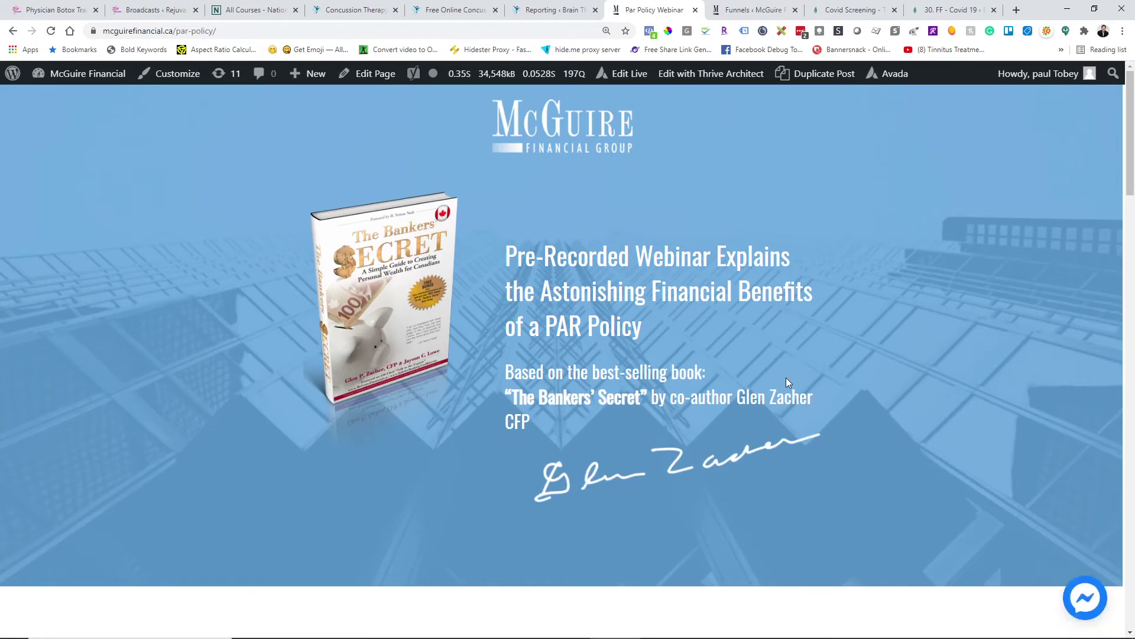
- Scroll the PAR Policy page and open the SIGNUP & WATCH THE WEBINAR popup form
{"action": "scroll", "coordinate": [785, 377], "scroll_direction": "down", "scroll_amount": 1}
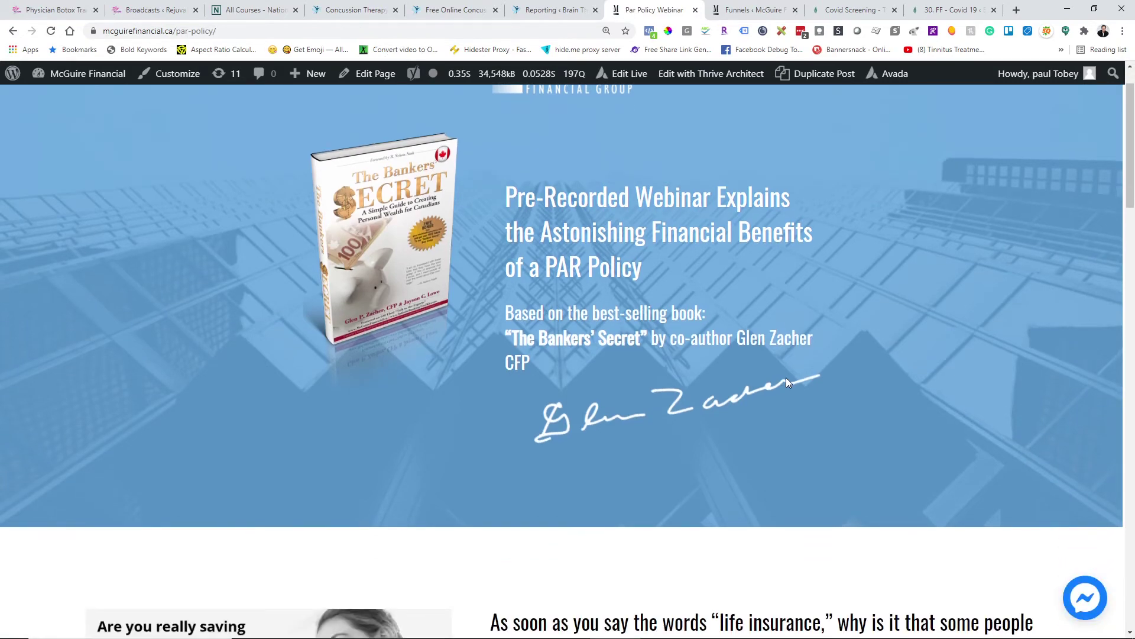
{"action": "scroll", "coordinate": [786, 377], "scroll_direction": "down", "scroll_amount": 4}
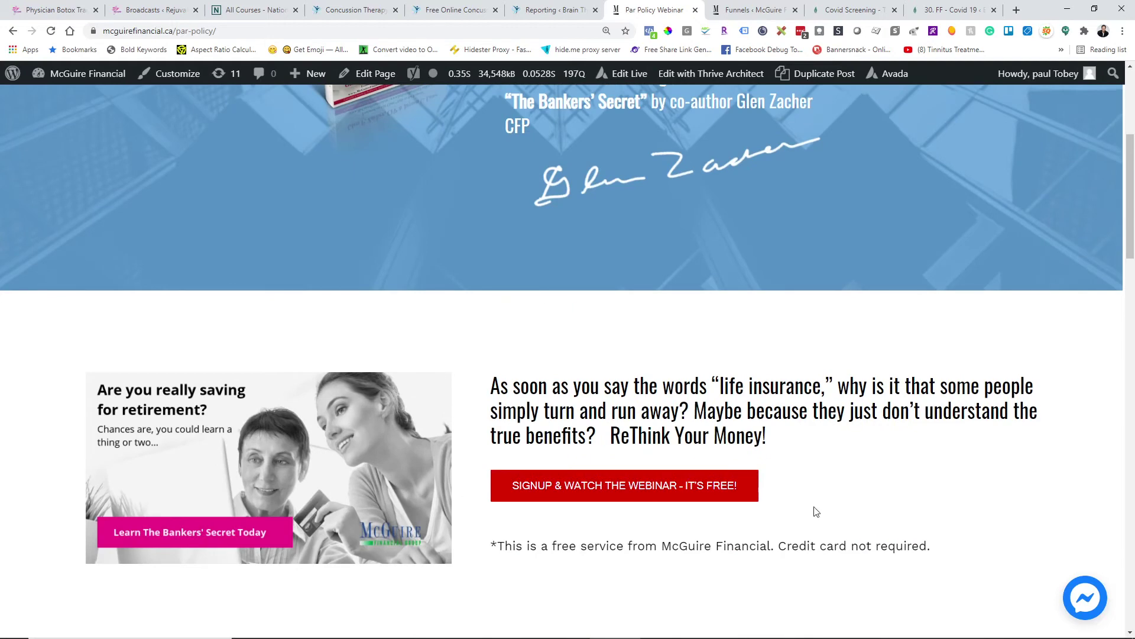
{"action": "scroll", "coordinate": [820, 503], "scroll_direction": "up", "scroll_amount": 4}
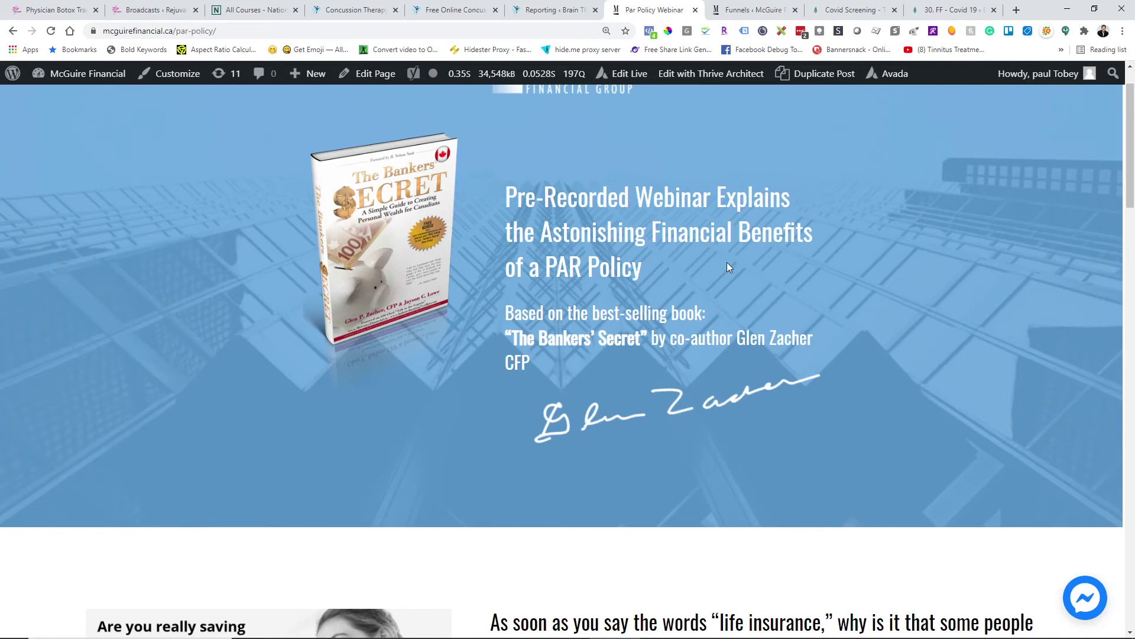
{"action": "scroll", "coordinate": [728, 266], "scroll_direction": "down", "scroll_amount": 6}
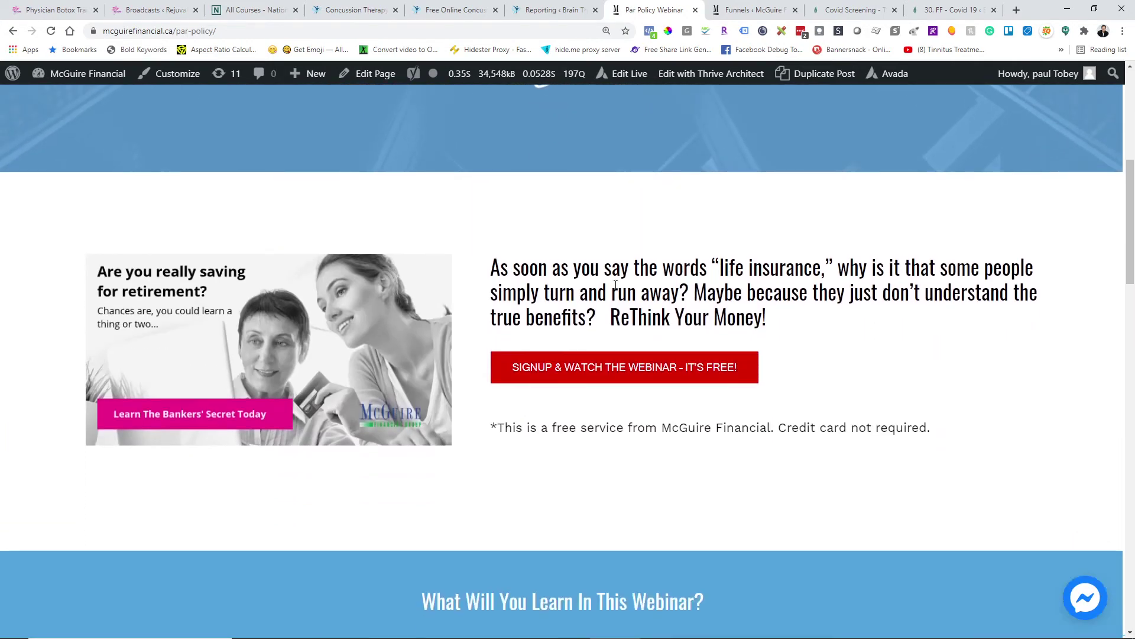
{"action": "left_click", "coordinate": [613, 383]}
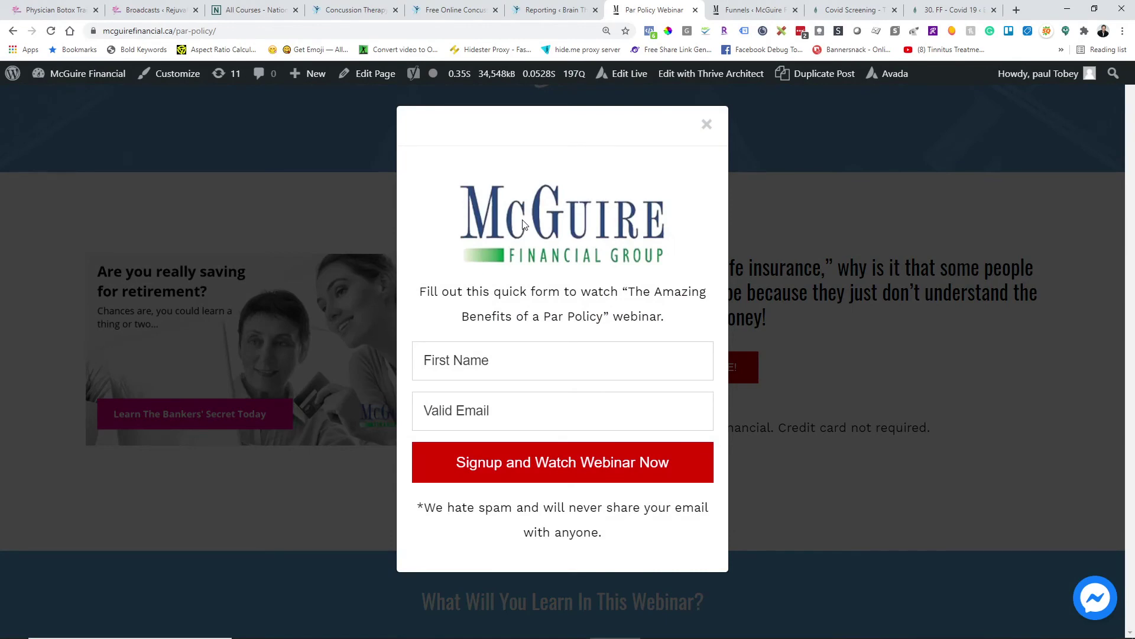
- Close the popup, highlight PAR Policy Webinar's 16 active contacts in McGuire Funnels, and open it
{"action": "left_click", "coordinate": [707, 124]}
{"action": "left_click", "coordinate": [742, 15]}
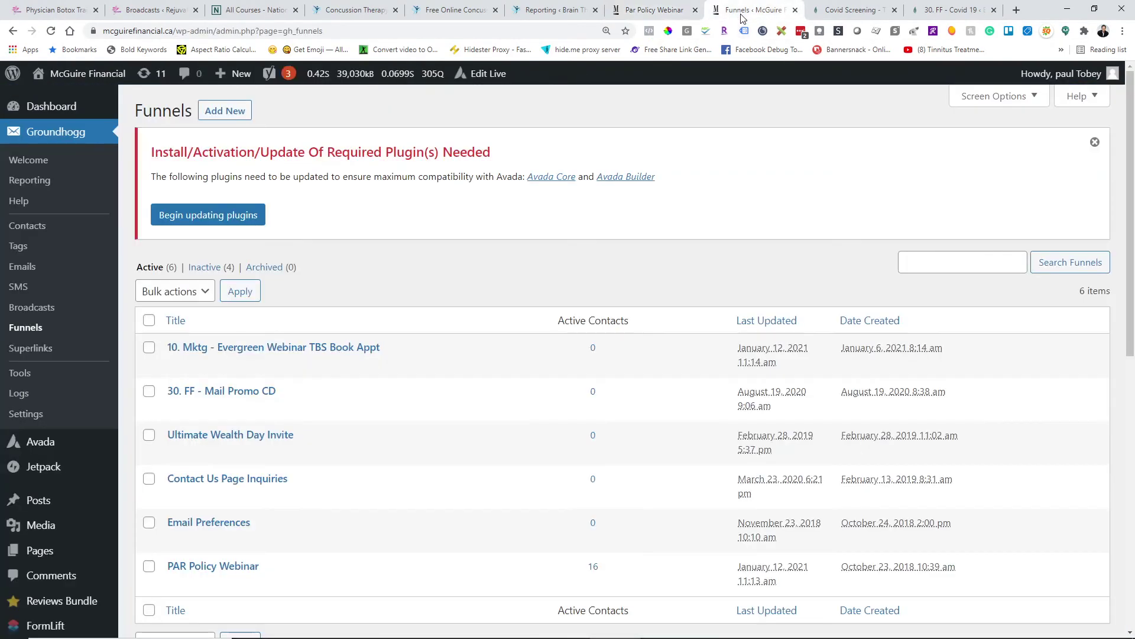
{"action": "scroll", "coordinate": [329, 278], "scroll_direction": "down", "scroll_amount": 5}
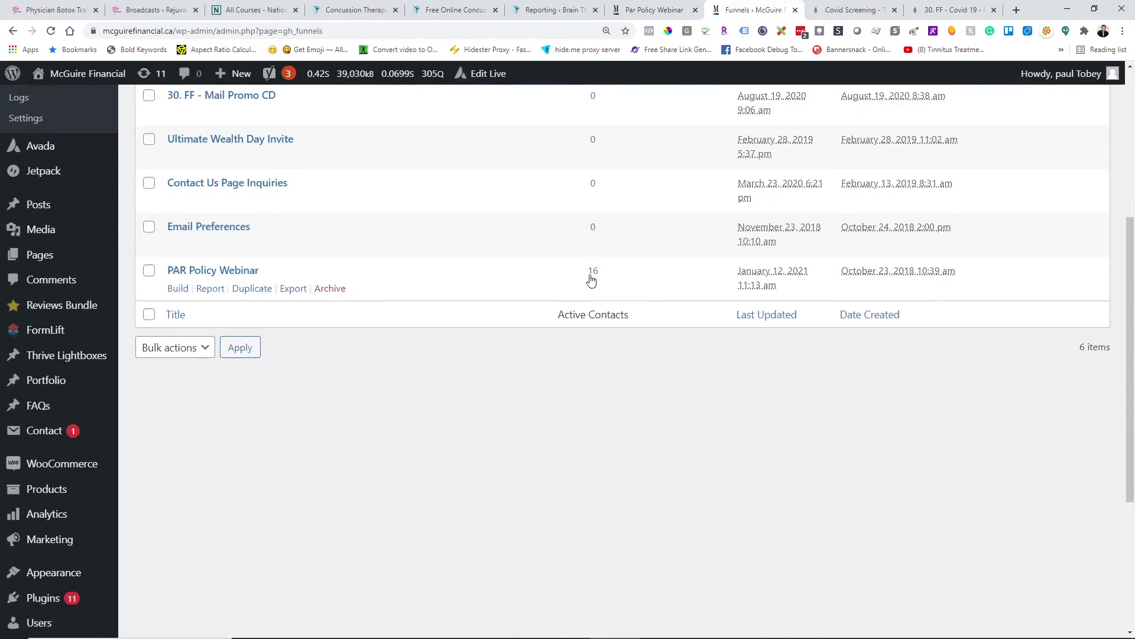
{"action": "left_click_drag", "start_coordinate": [613, 278], "coordinate": [584, 275]}
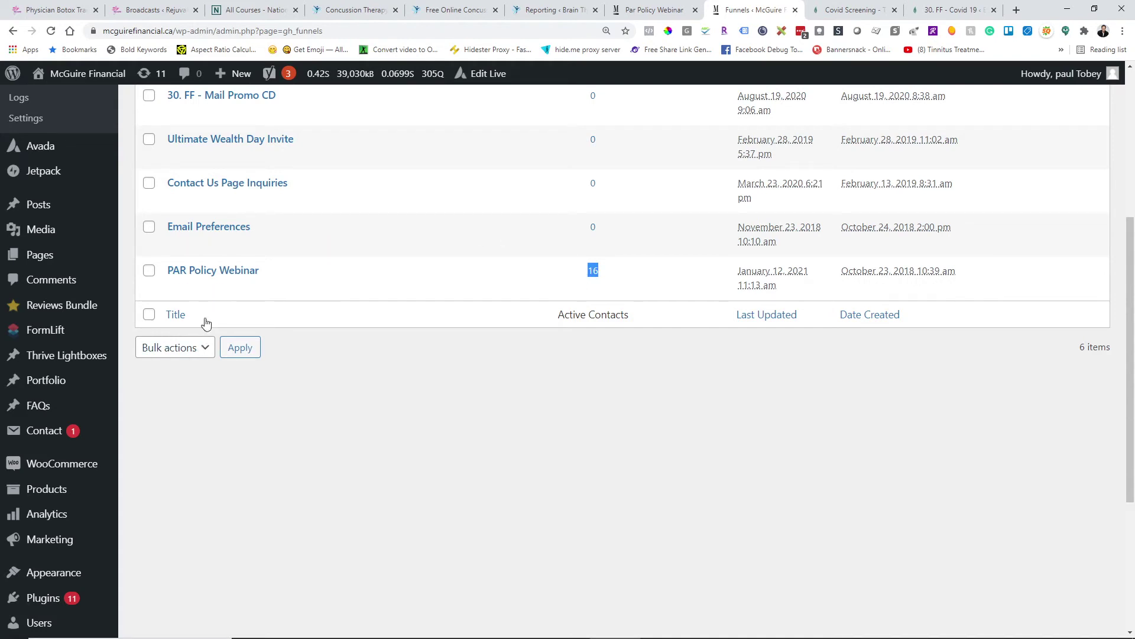
{"action": "left_click", "coordinate": [228, 271]}
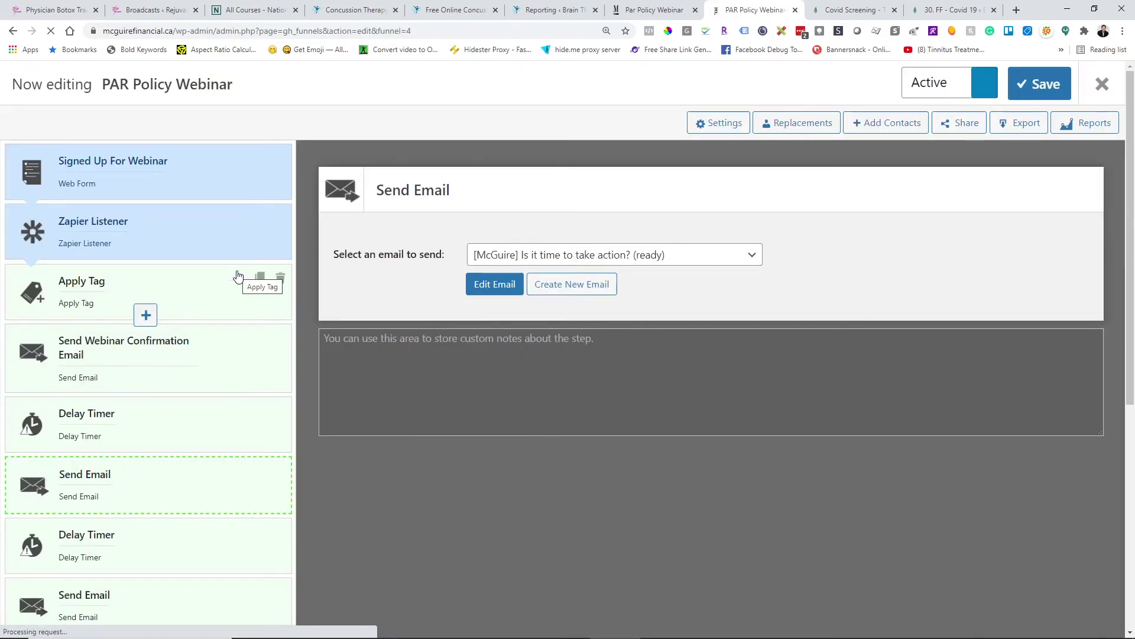
- Inspect the Zapier Listener and Send Webinar Confirmation Email step settings
{"action": "scroll", "coordinate": [169, 240], "scroll_direction": "up", "scroll_amount": 1}
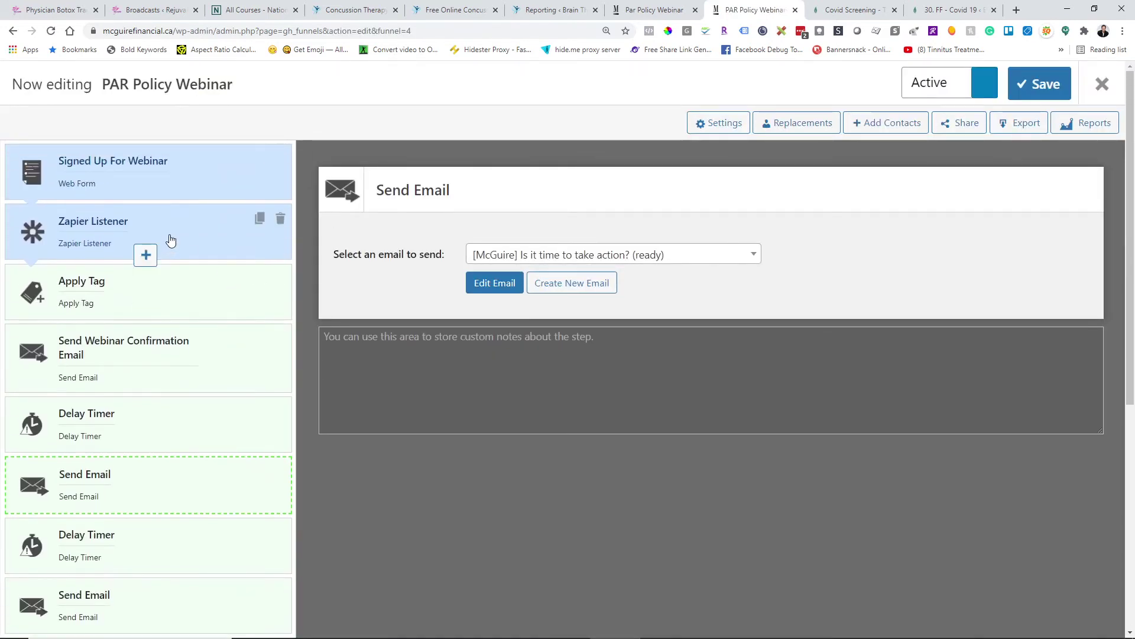
{"action": "left_click", "coordinate": [170, 240]}
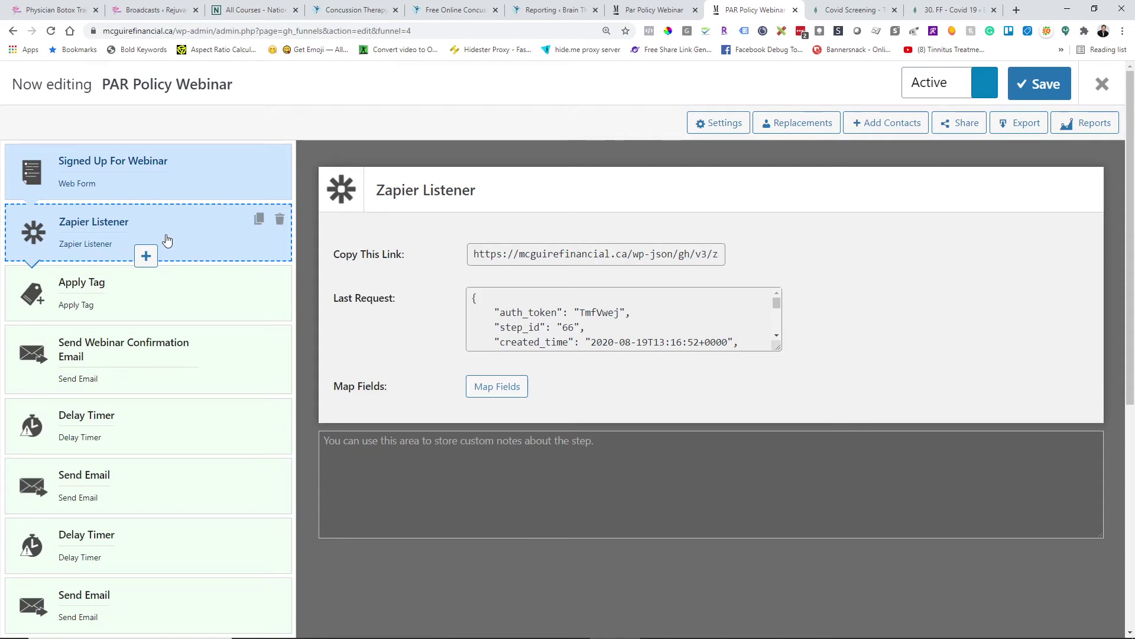
{"action": "scroll", "coordinate": [167, 239], "scroll_direction": "down", "scroll_amount": 2}
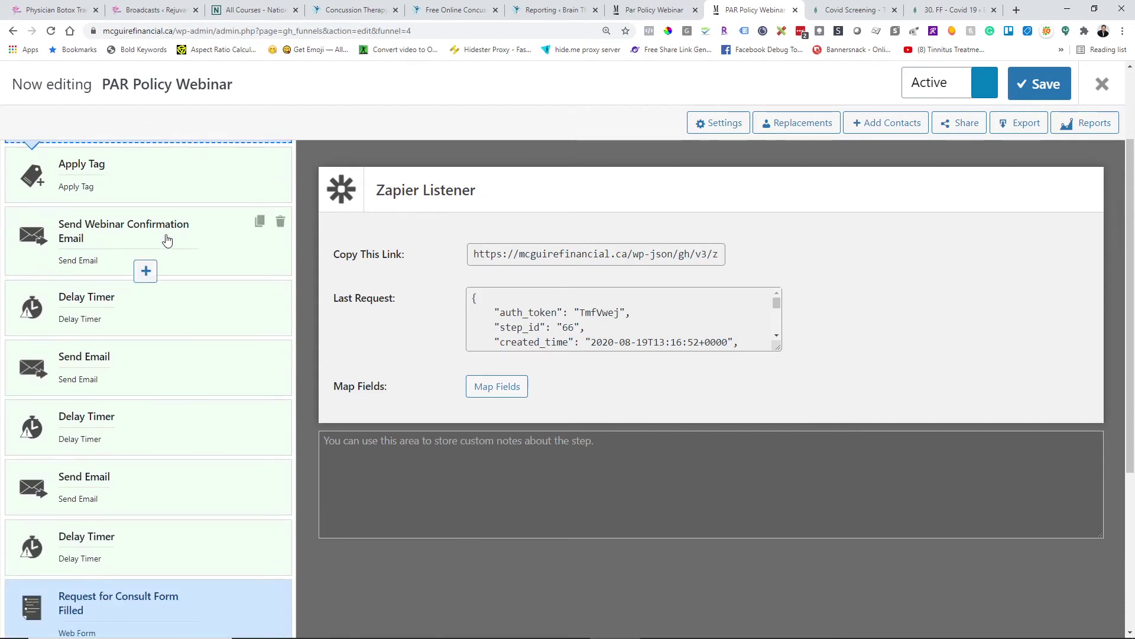
{"action": "left_click", "coordinate": [167, 239]}
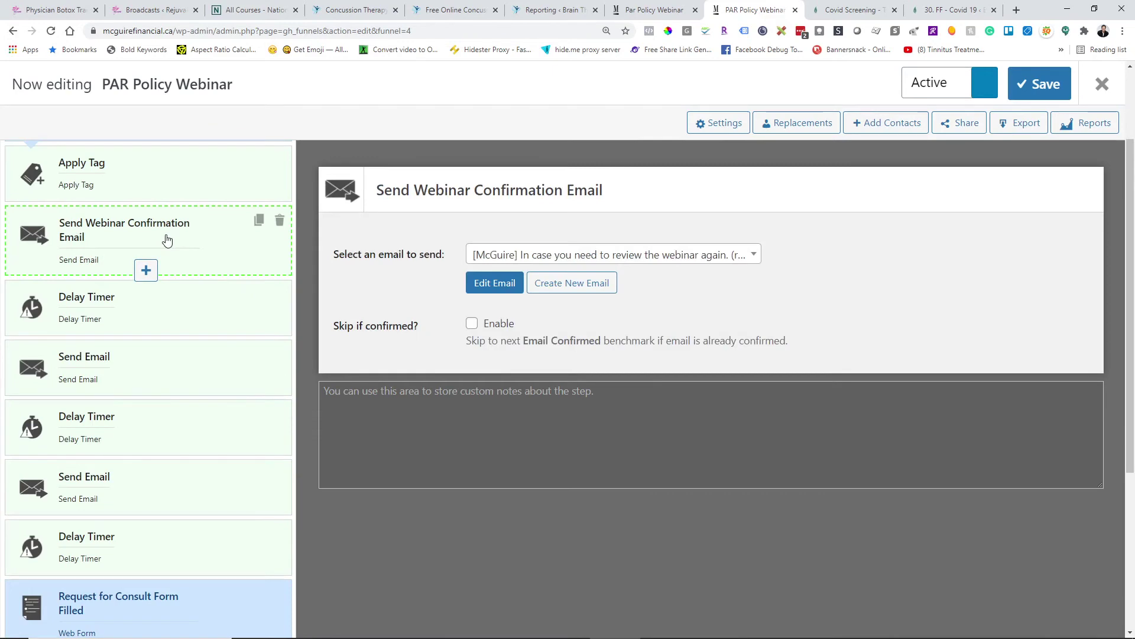
- Cancel adding a step after the Delay Timer and show the Request for Consult form's settings
{"action": "left_click", "coordinate": [147, 329]}
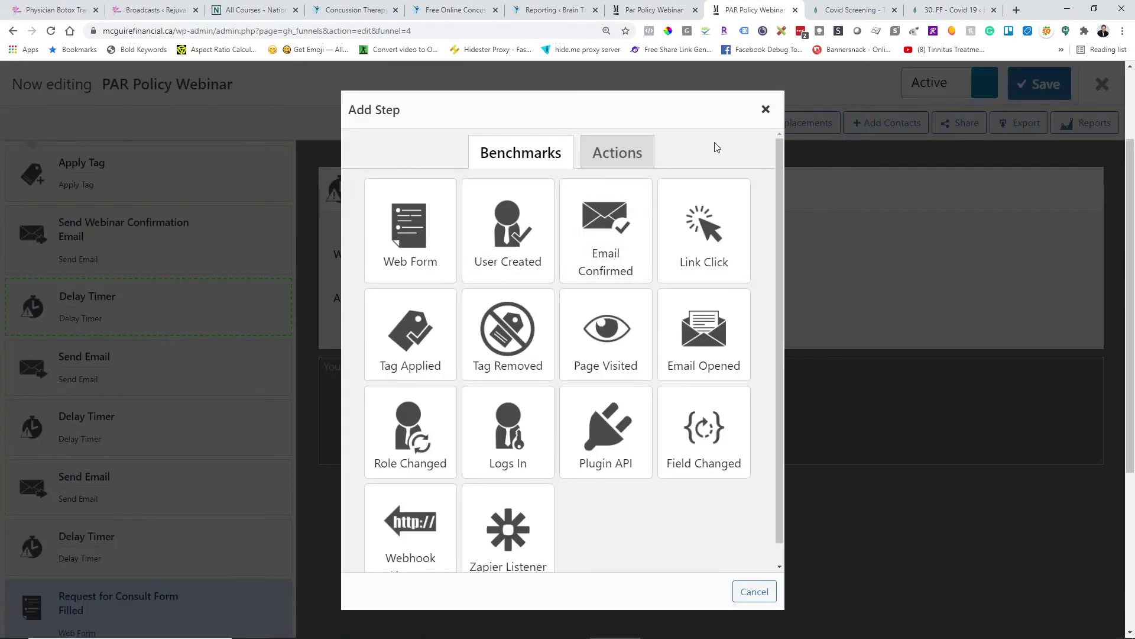
{"action": "left_click", "coordinate": [765, 109]}
{"action": "scroll", "coordinate": [213, 339], "scroll_direction": "down", "scroll_amount": 3}
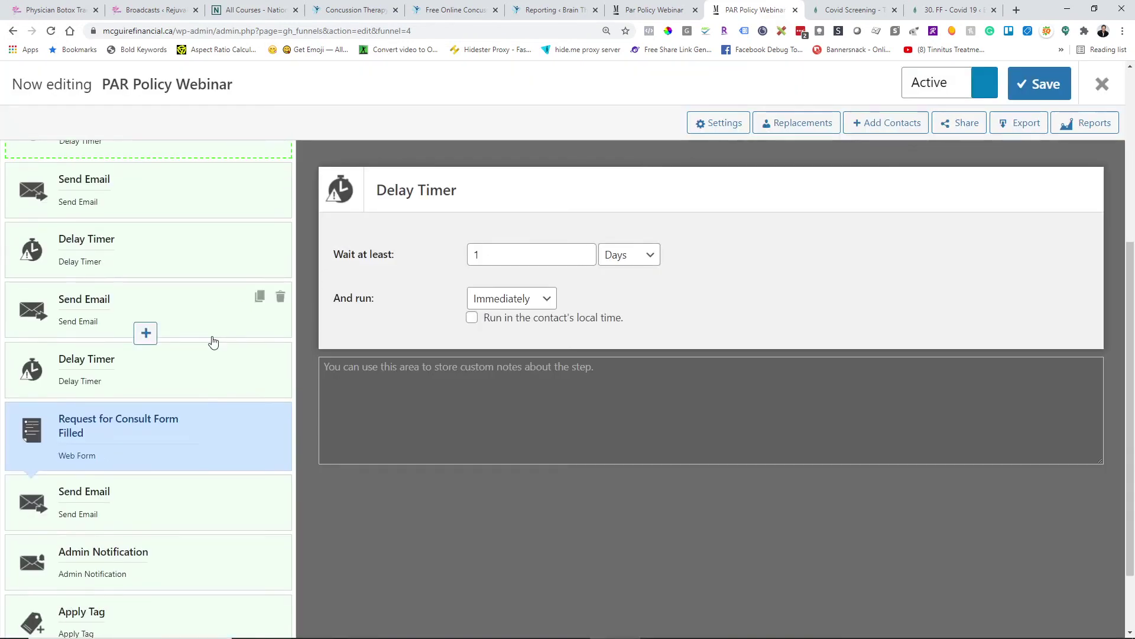
{"action": "scroll", "coordinate": [213, 340], "scroll_direction": "down", "scroll_amount": 2}
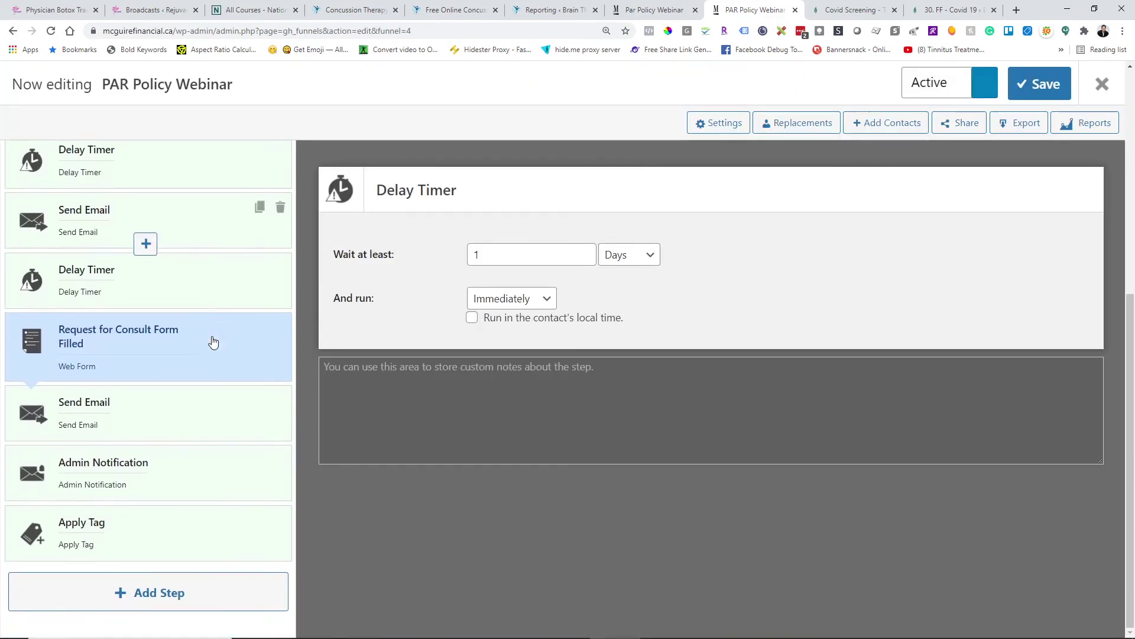
{"action": "left_click", "coordinate": [176, 357]}
- Highlight the consult form's time-of-day options, then close the PAR Policy Webinar funnel editor
{"action": "scroll", "coordinate": [680, 485], "scroll_direction": "down", "scroll_amount": 3}
{"action": "scroll", "coordinate": [684, 490], "scroll_direction": "down", "scroll_amount": 1}
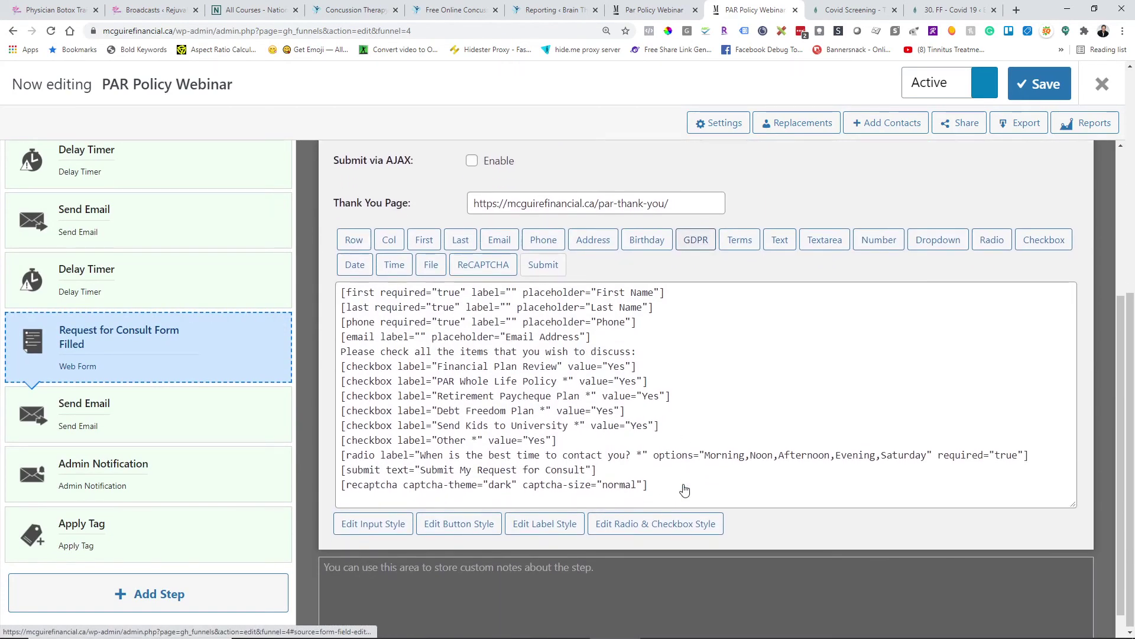
{"action": "left_click_drag", "start_coordinate": [704, 456], "coordinate": [1025, 454]}
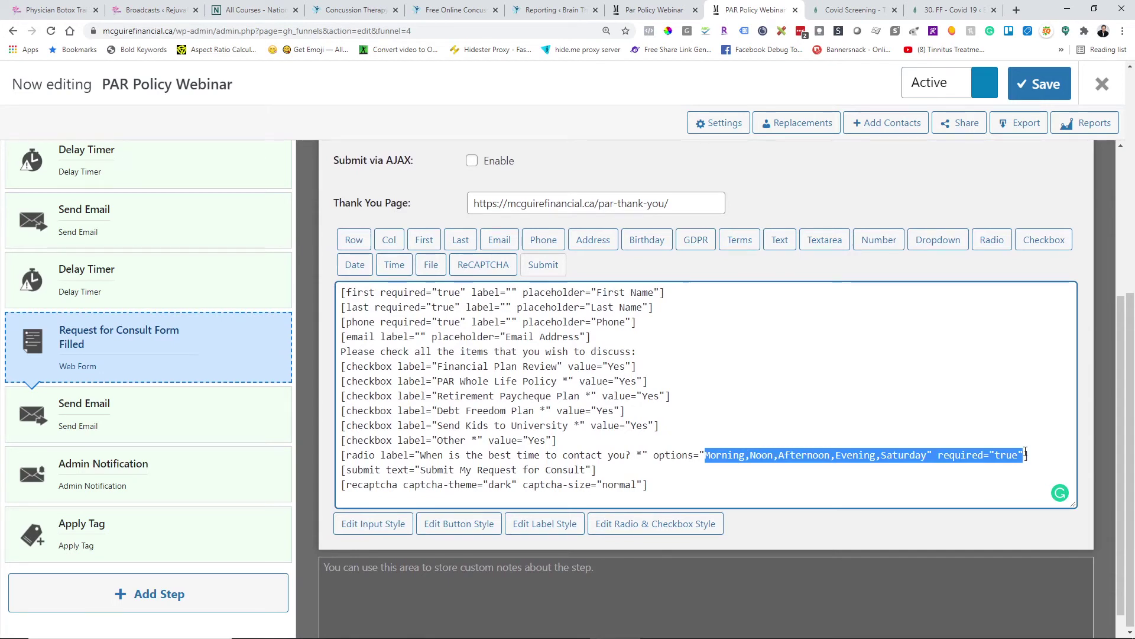
{"action": "left_click", "coordinate": [592, 390]}
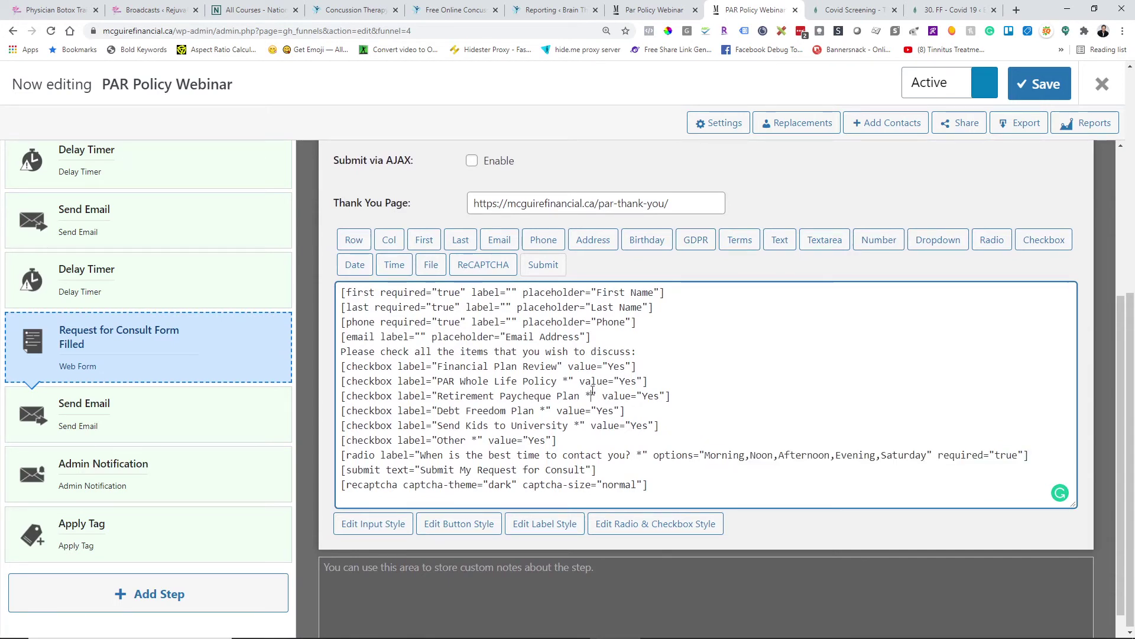
{"action": "left_click", "coordinate": [1103, 85]}
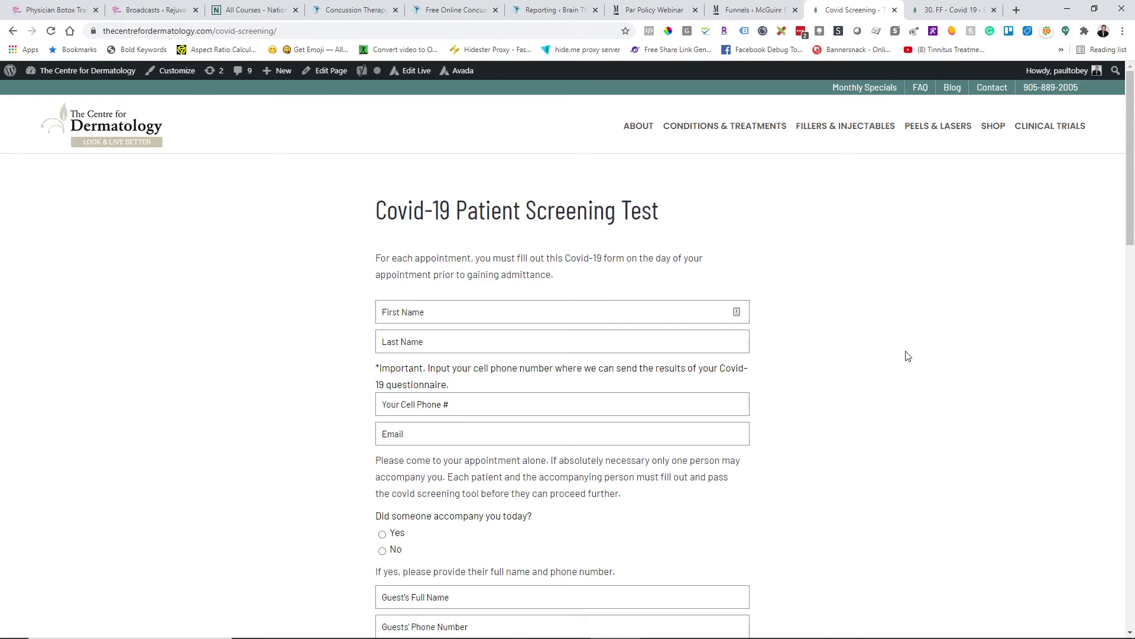
- Scroll through the Covid-19 screening form's contact, accompanying-guest and household exposure questions
{"action": "scroll", "coordinate": [908, 356], "scroll_direction": "down", "scroll_amount": 4}
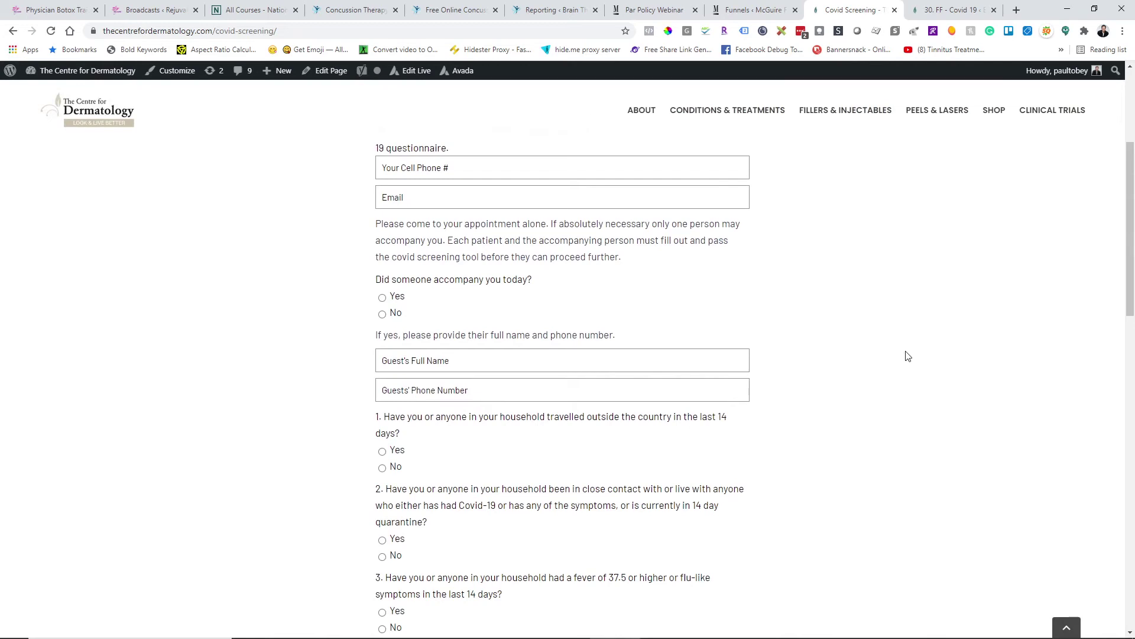
{"action": "scroll", "coordinate": [908, 355], "scroll_direction": "up", "scroll_amount": 4}
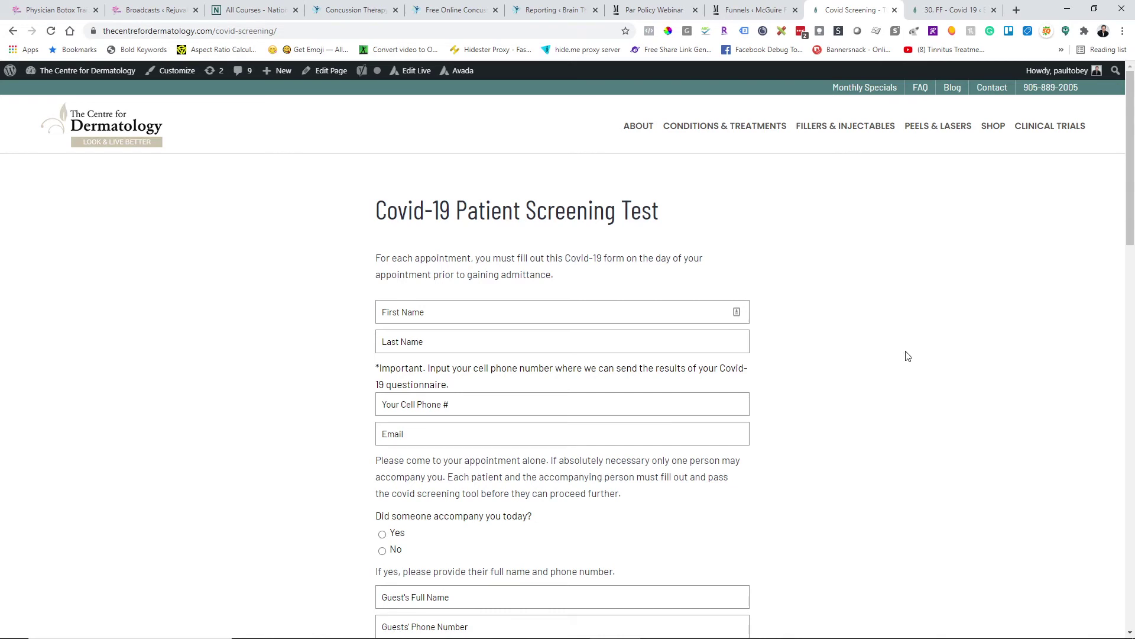
{"action": "scroll", "coordinate": [881, 348], "scroll_direction": "down", "scroll_amount": 3}
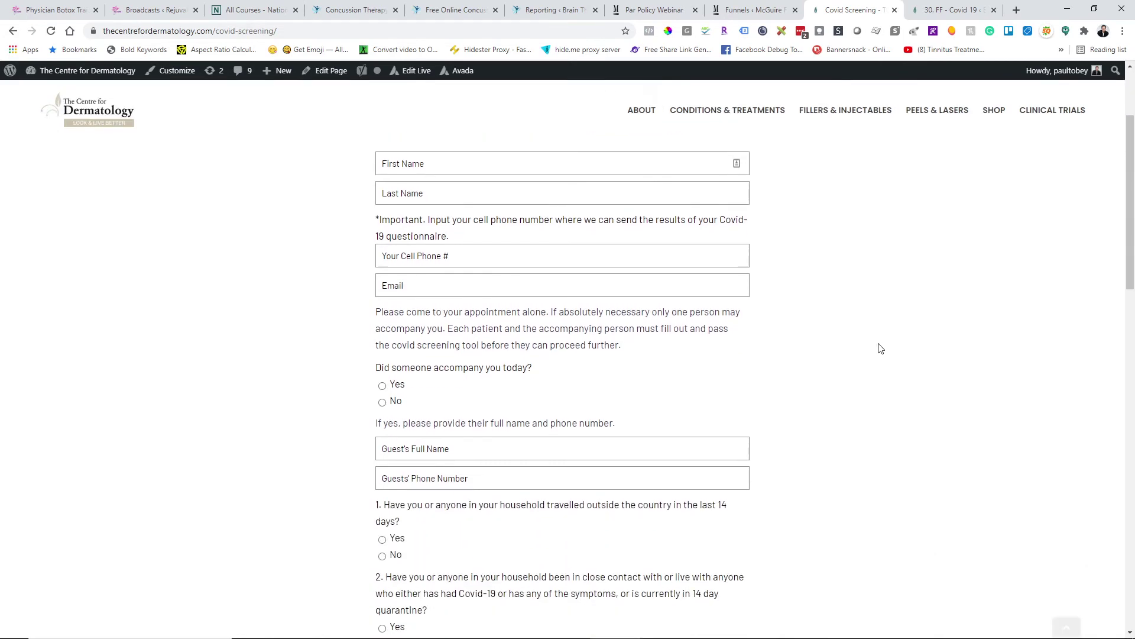
- Answer No to the travel, close-contact and fever questions and Yes to new onset of cough
{"action": "scroll", "coordinate": [878, 348], "scroll_direction": "down", "scroll_amount": 3}
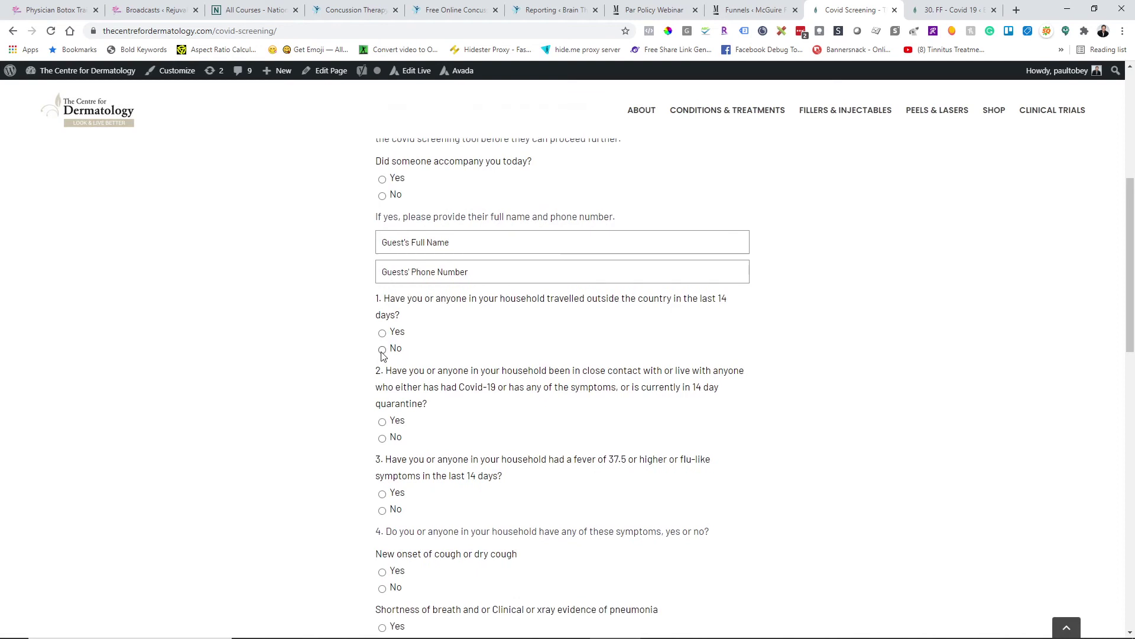
{"action": "left_click", "coordinate": [382, 349]}
{"action": "left_click", "coordinate": [382, 438]}
{"action": "scroll", "coordinate": [521, 404], "scroll_direction": "down", "scroll_amount": 2}
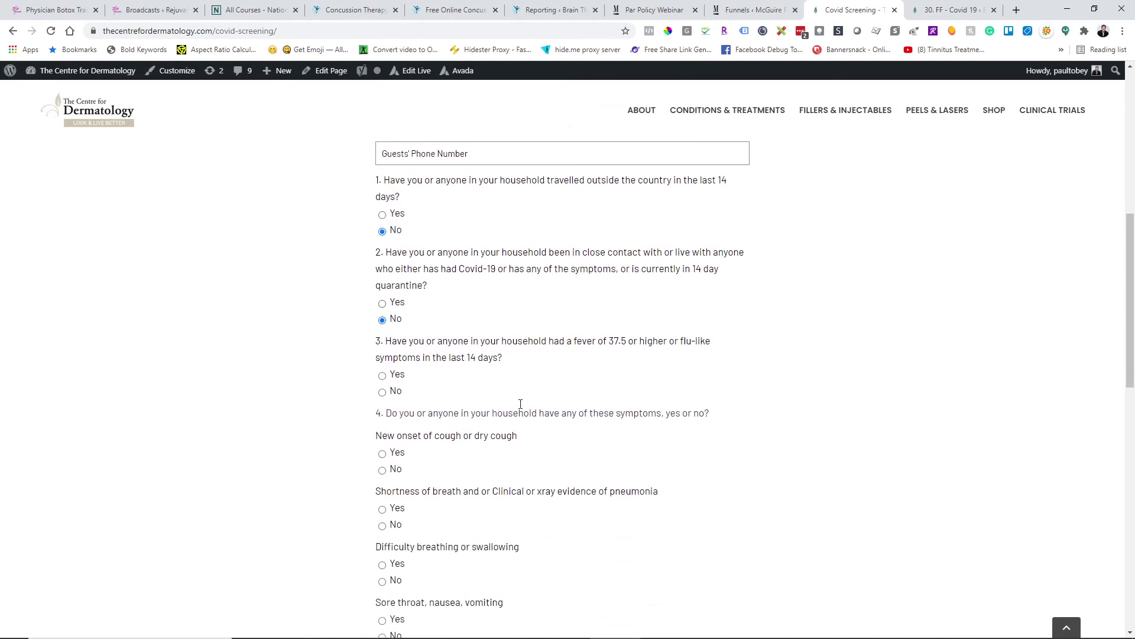
{"action": "left_click", "coordinate": [391, 392]}
{"action": "scroll", "coordinate": [391, 395], "scroll_direction": "down", "scroll_amount": 2}
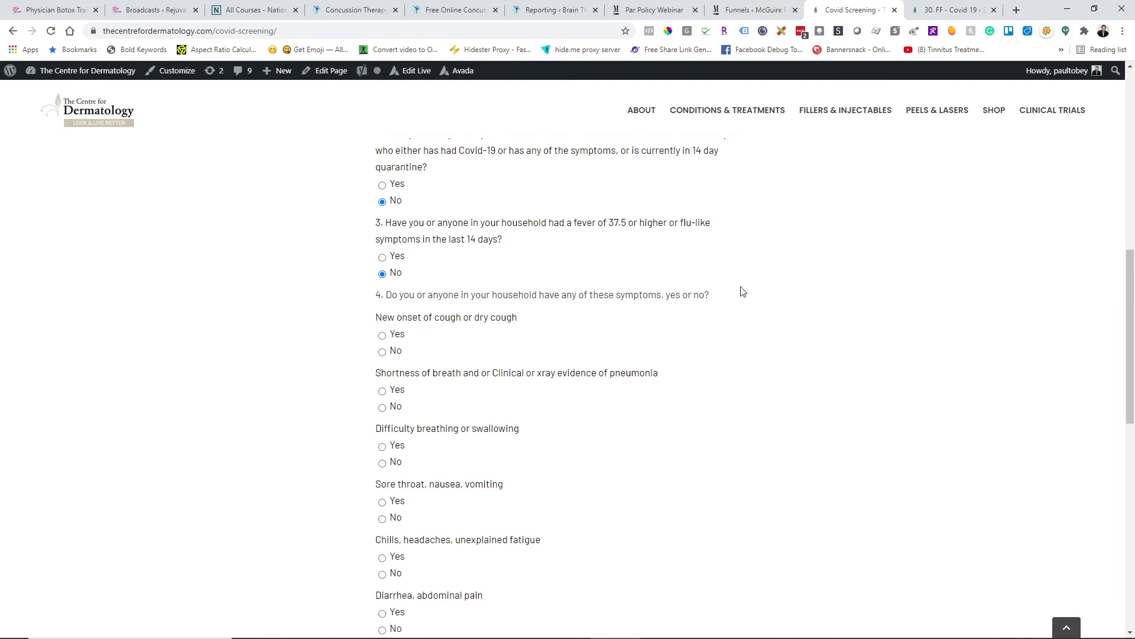
{"action": "left_click", "coordinate": [383, 335]}
{"action": "scroll", "coordinate": [637, 370], "scroll_direction": "down", "scroll_amount": 10}
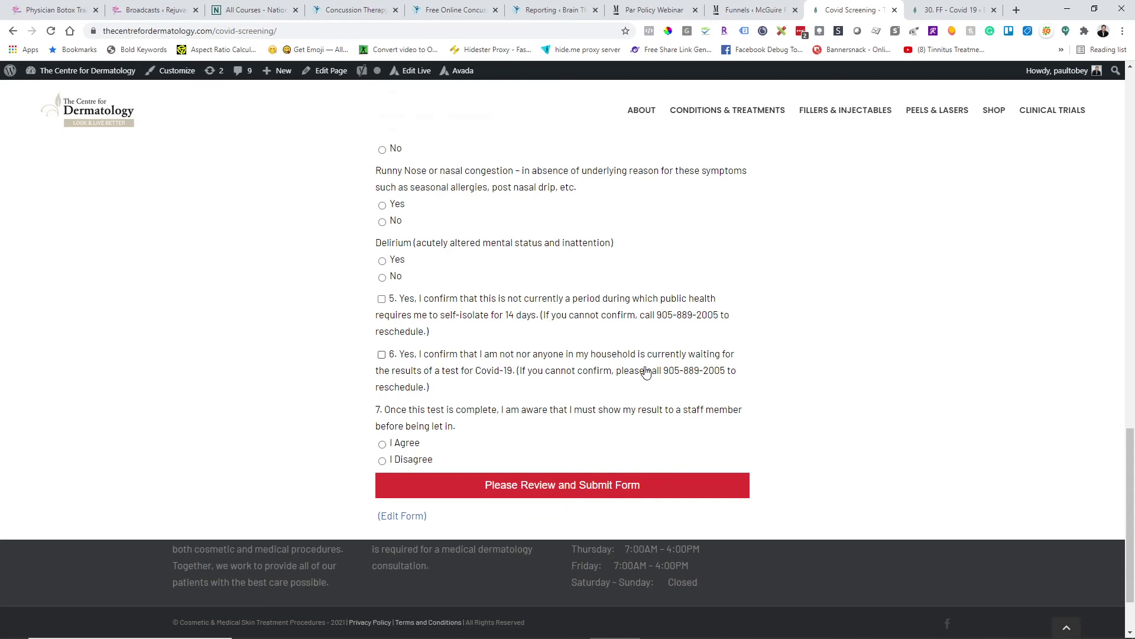
{"action": "left_click", "coordinate": [936, 19]}
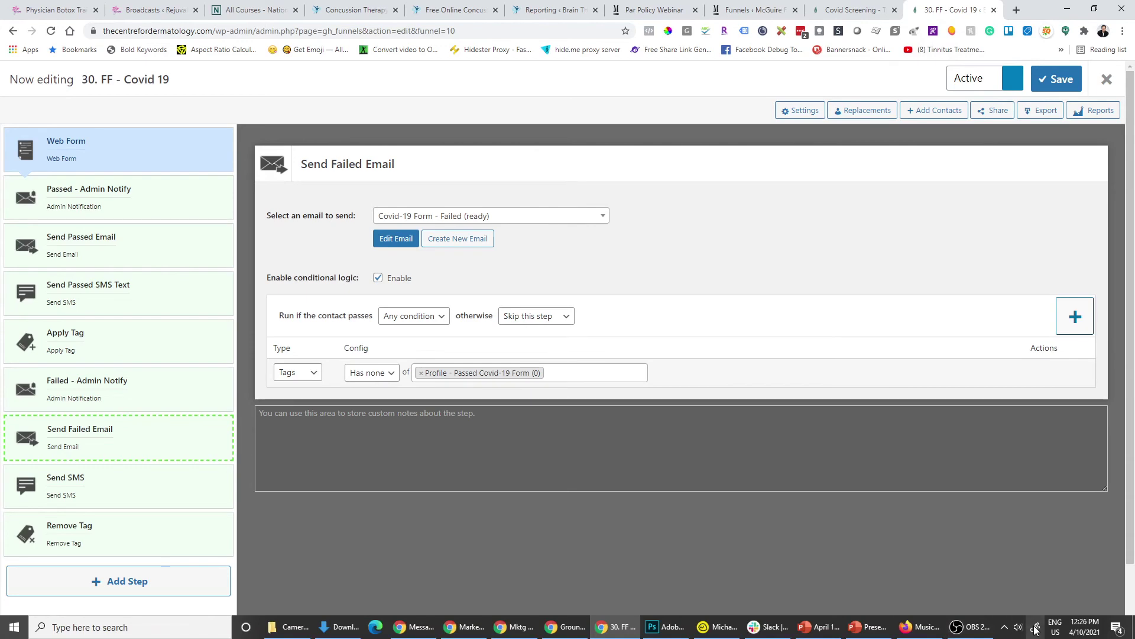
- Capture the funnel and mark the Web Form, Passed - Admin Notify, Send Passed Email and SMS steps in red
{"action": "left_click", "coordinate": [1035, 628]}
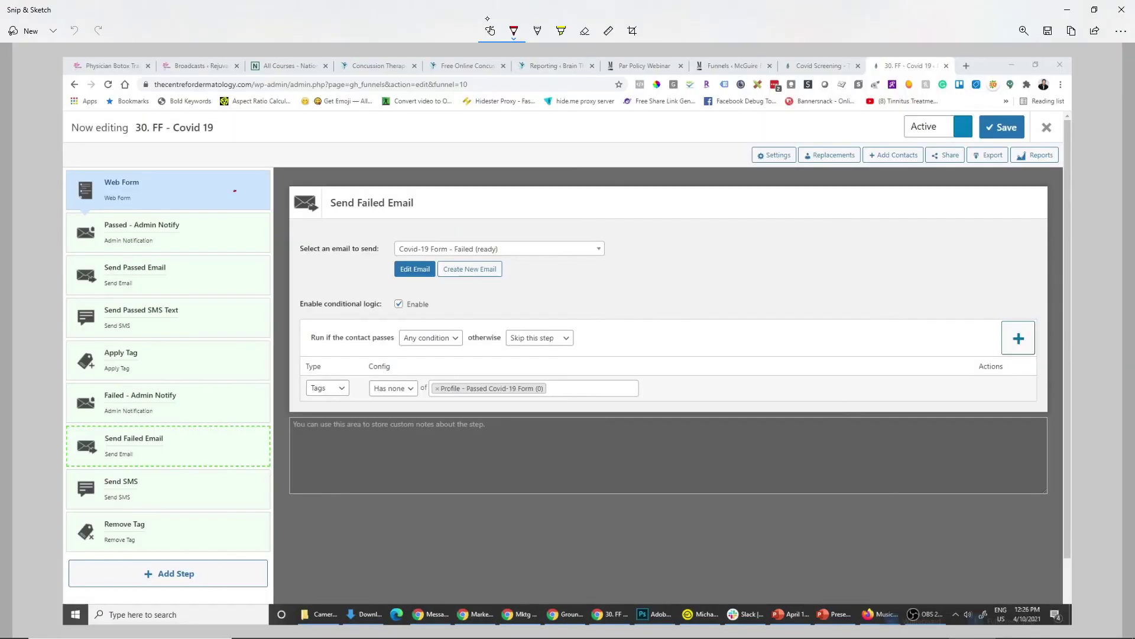
{"action": "left_click_drag", "start_coordinate": [235, 191], "coordinate": [327, 154]}
{"action": "left_click_drag", "start_coordinate": [195, 235], "coordinate": [244, 224]}
{"action": "left_click_drag", "start_coordinate": [139, 233], "coordinate": [164, 230]}
{"action": "left_click_drag", "start_coordinate": [192, 280], "coordinate": [237, 260]}
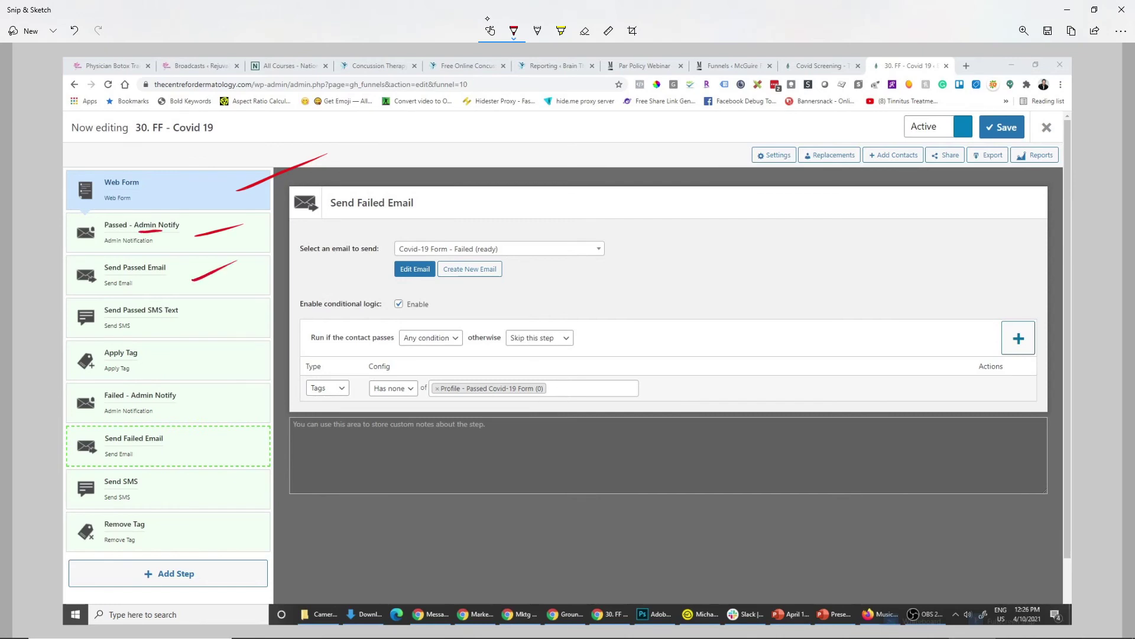
{"action": "left_click_drag", "start_coordinate": [201, 321], "coordinate": [237, 301]}
- Mark the Failed - Admin Notify, Send Failed Email and Send SMS steps, then close Snip & Sketch
{"action": "left_click_drag", "start_coordinate": [190, 407], "coordinate": [214, 393]}
{"action": "left_click_drag", "start_coordinate": [191, 448], "coordinate": [217, 433]}
{"action": "left_click_drag", "start_coordinate": [188, 483], "coordinate": [222, 459]}
{"action": "left_click", "coordinate": [1121, 10]}
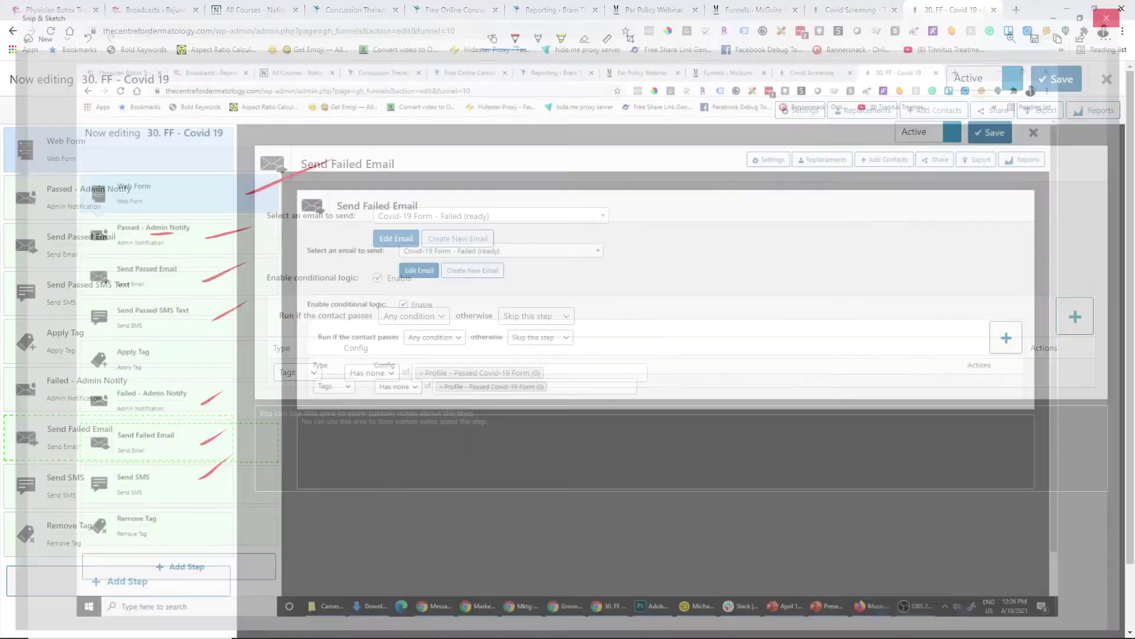
- Open the Passed - Admin Notify step settings and scroll through its condition rows
{"action": "mouse_move", "coordinate": [129, 204]}
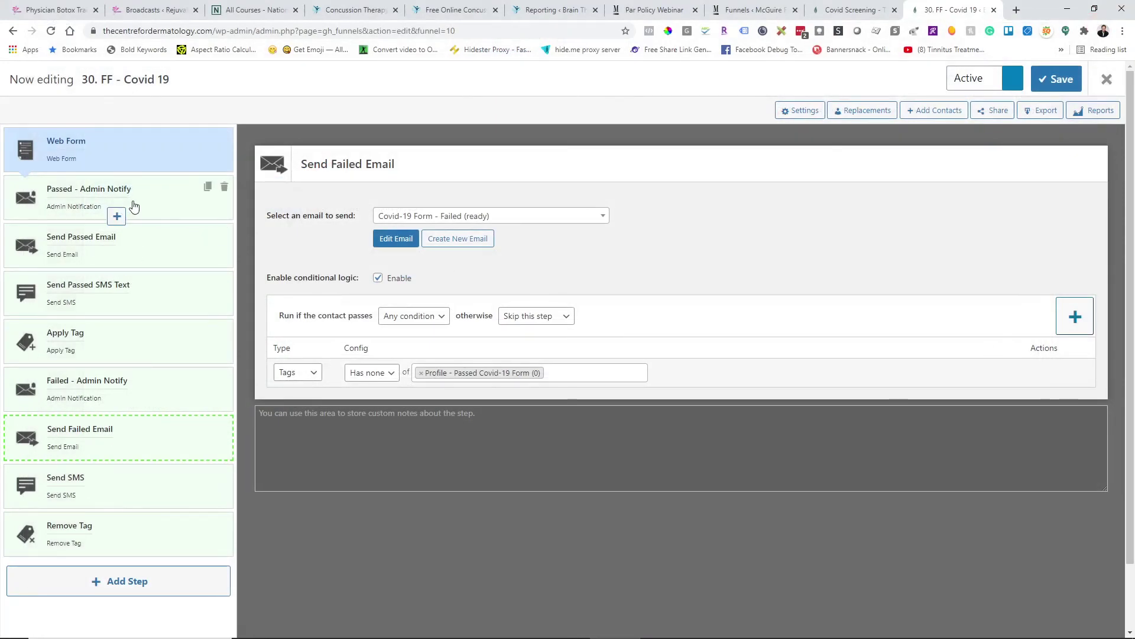
{"action": "left_click", "coordinate": [134, 206]}
{"action": "scroll", "coordinate": [688, 404], "scroll_direction": "down", "scroll_amount": 9}
{"action": "scroll", "coordinate": [705, 388], "scroll_direction": "up", "scroll_amount": 2}
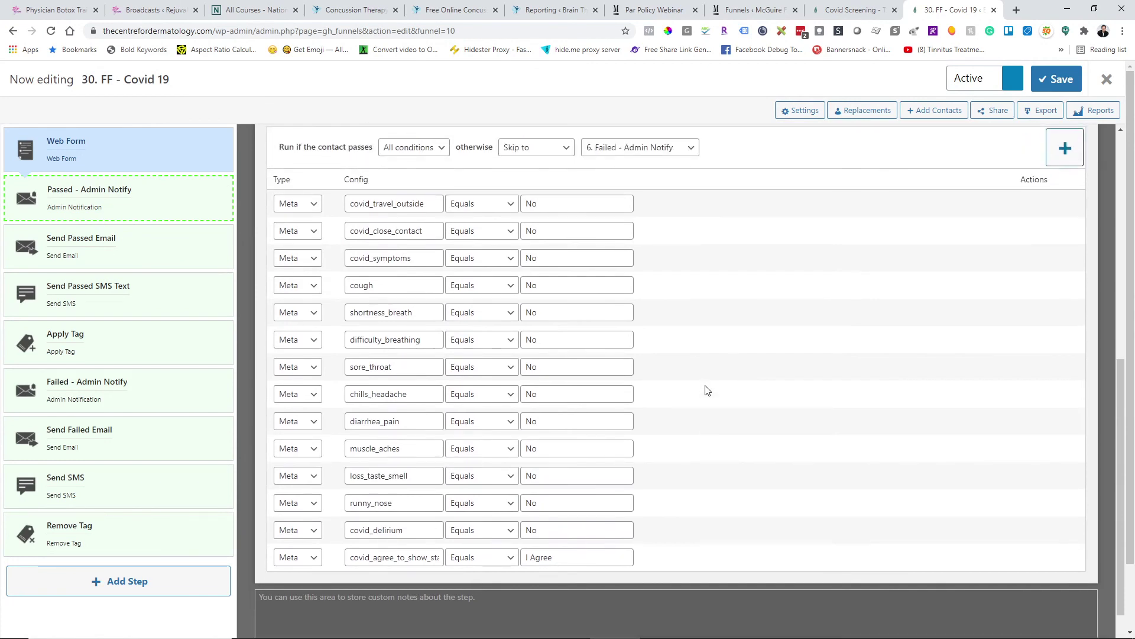
- Inspect the first condition's No value, then open the Send Passed Email step
{"action": "mouse_move", "coordinate": [705, 391]}
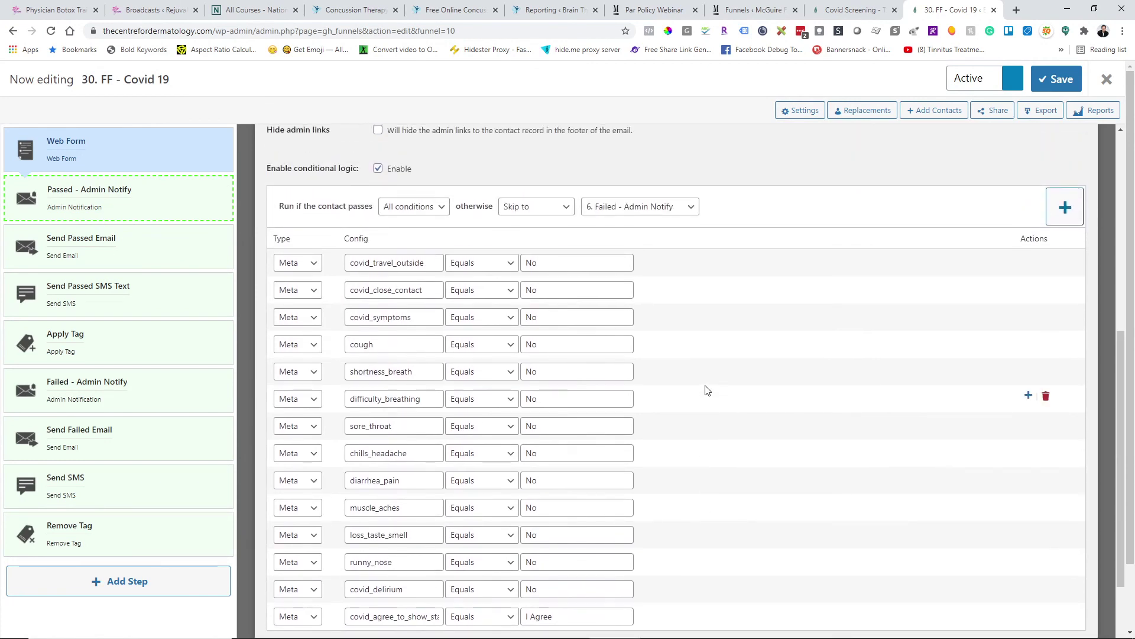
{"action": "left_click", "coordinate": [541, 259]}
{"action": "left_click", "coordinate": [743, 345]}
{"action": "double_click", "coordinate": [552, 264]}
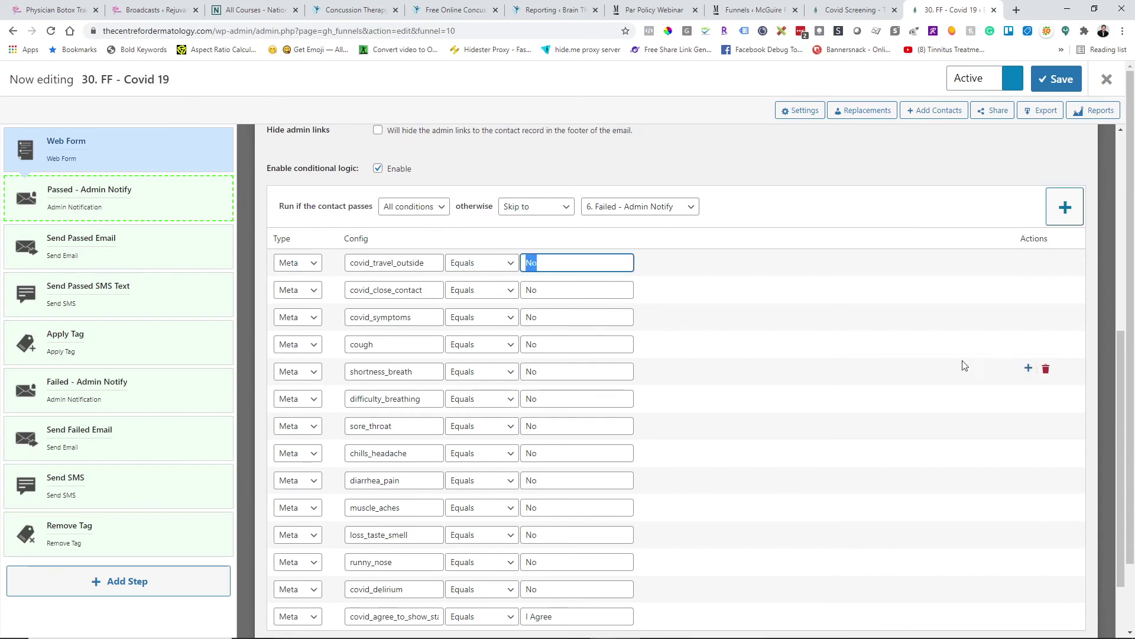
{"action": "left_click", "coordinate": [841, 360]}
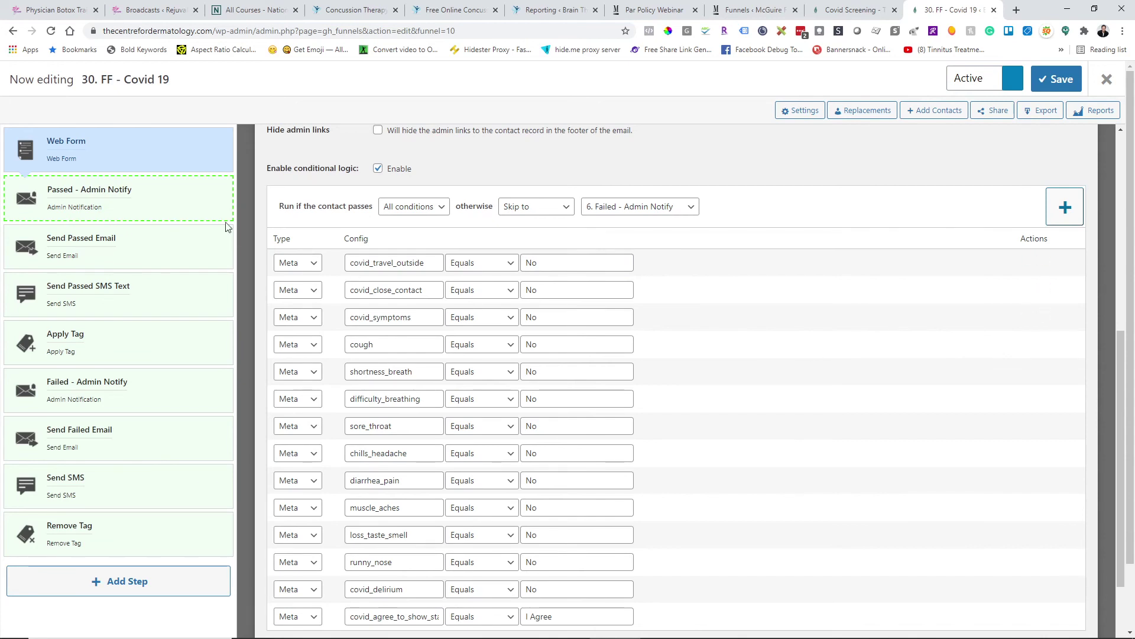
{"action": "mouse_move", "coordinate": [135, 199]}
{"action": "left_click", "coordinate": [164, 246]}
- Review the Send Passed Email, Passed - Admin Notify and Send Passed SMS Text step settings
{"action": "left_click", "coordinate": [160, 288]}
{"action": "left_click", "coordinate": [158, 251]}
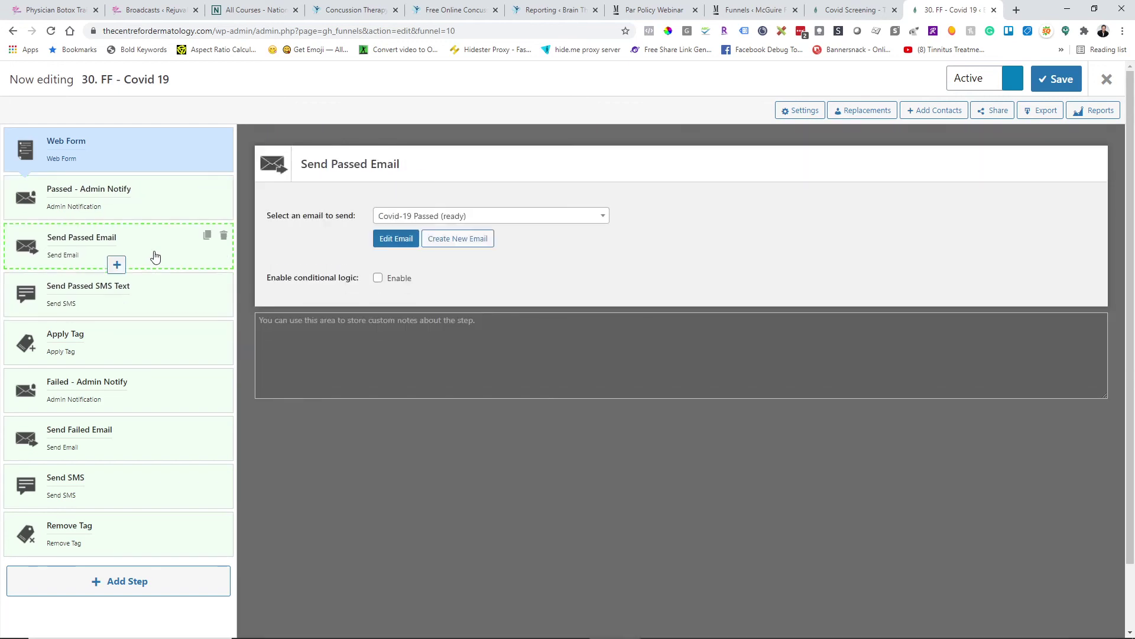
{"action": "left_click", "coordinate": [155, 214]}
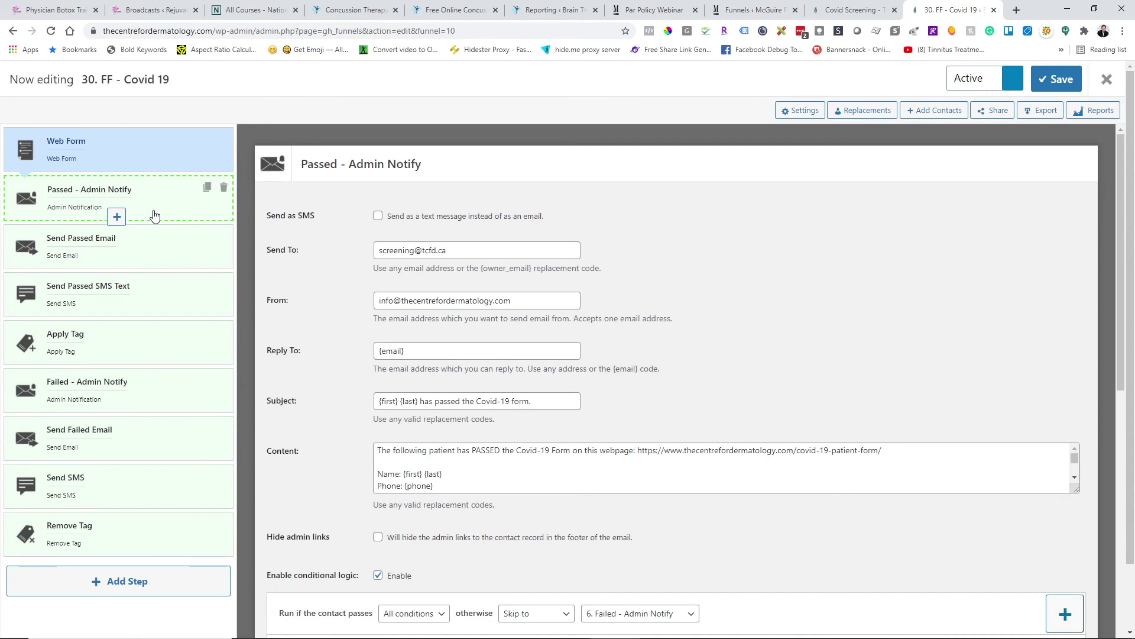
{"action": "left_click", "coordinate": [142, 307]}
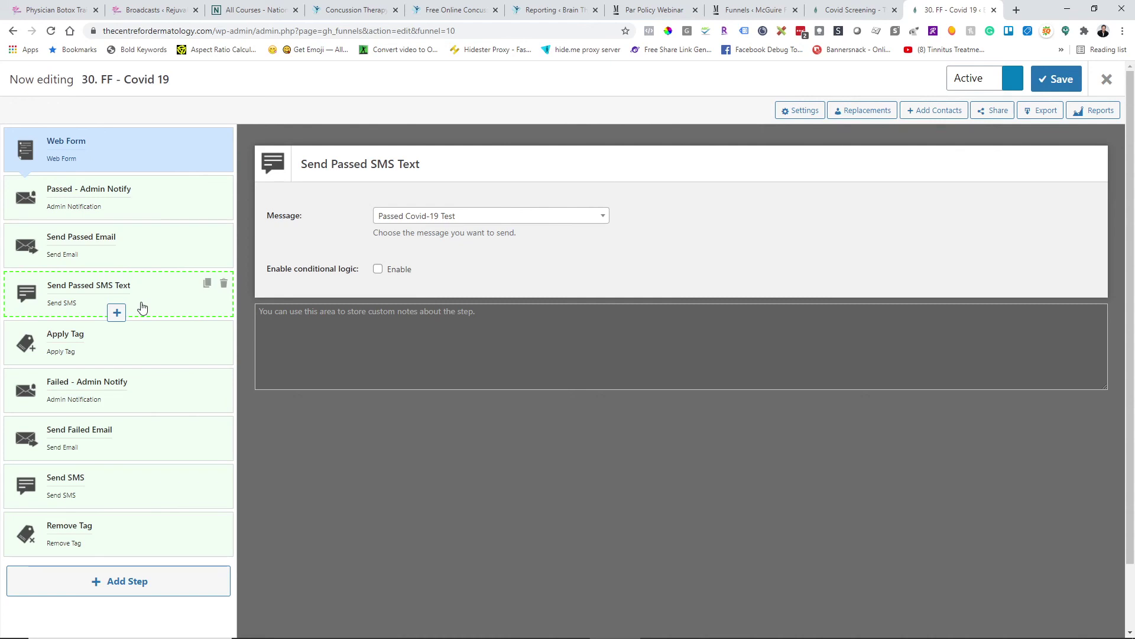
- Open Failed - Admin Notify and inspect its Yes-valued conditions, including diarrhea_pain
{"action": "left_click", "coordinate": [139, 396]}
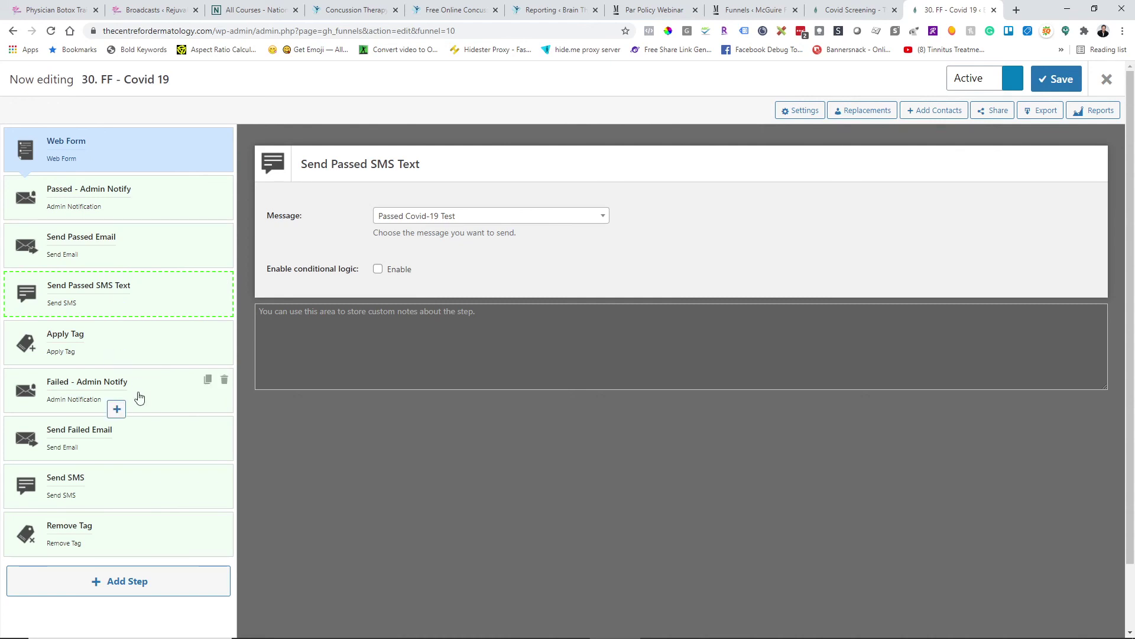
{"action": "scroll", "coordinate": [678, 320], "scroll_direction": "down", "scroll_amount": 7}
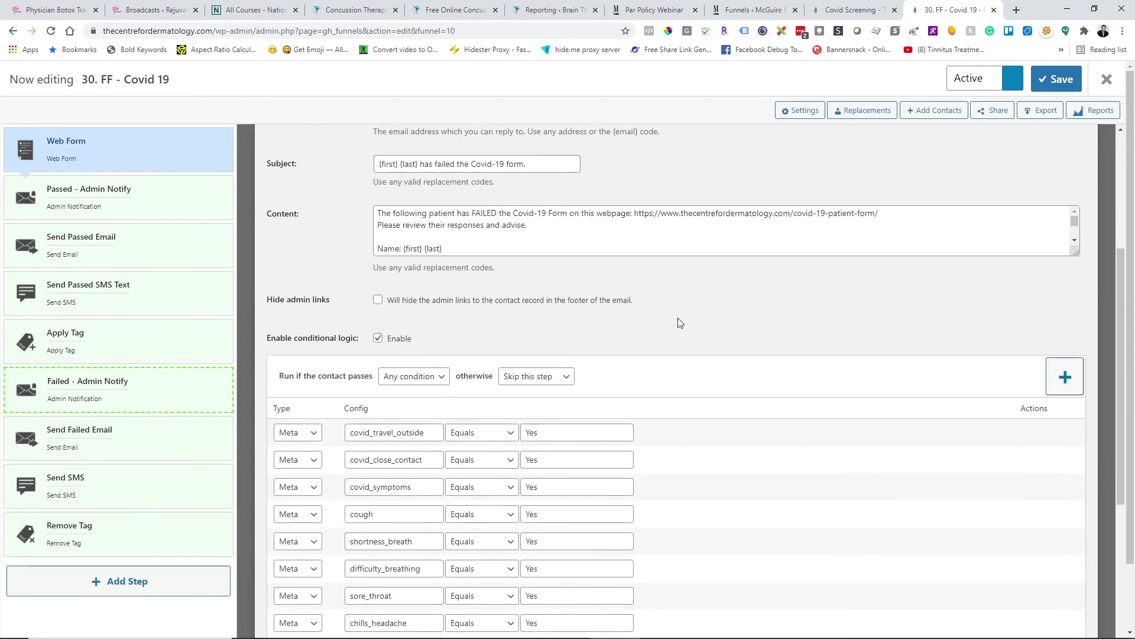
{"action": "double_click", "coordinate": [566, 258]}
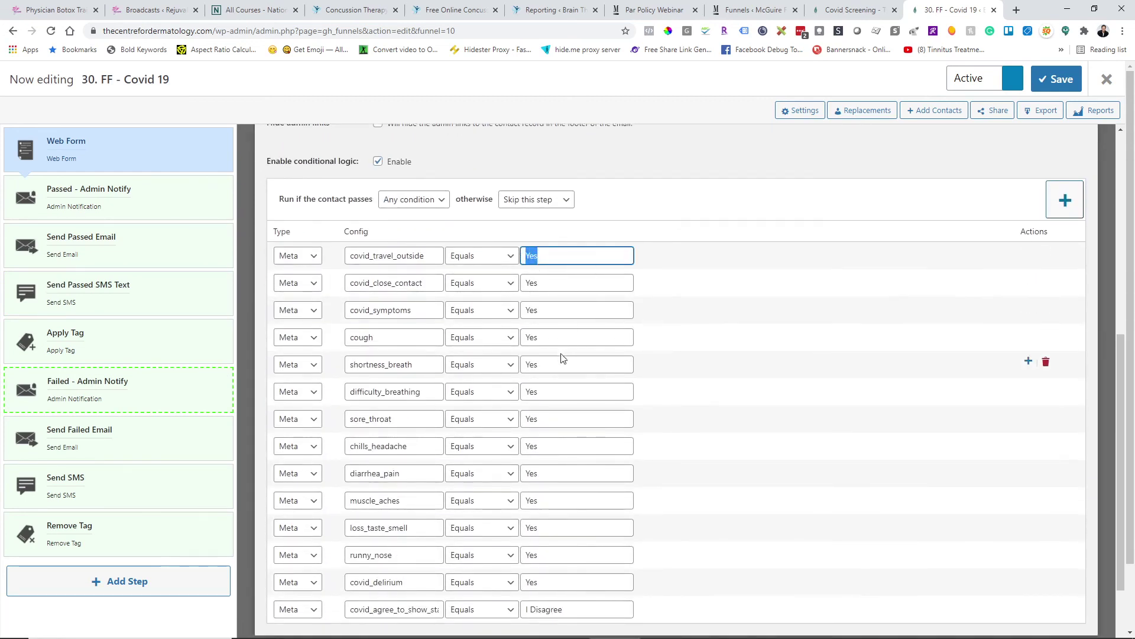
{"action": "scroll", "coordinate": [565, 363], "scroll_direction": "down", "scroll_amount": 2}
{"action": "left_click", "coordinate": [576, 362]}
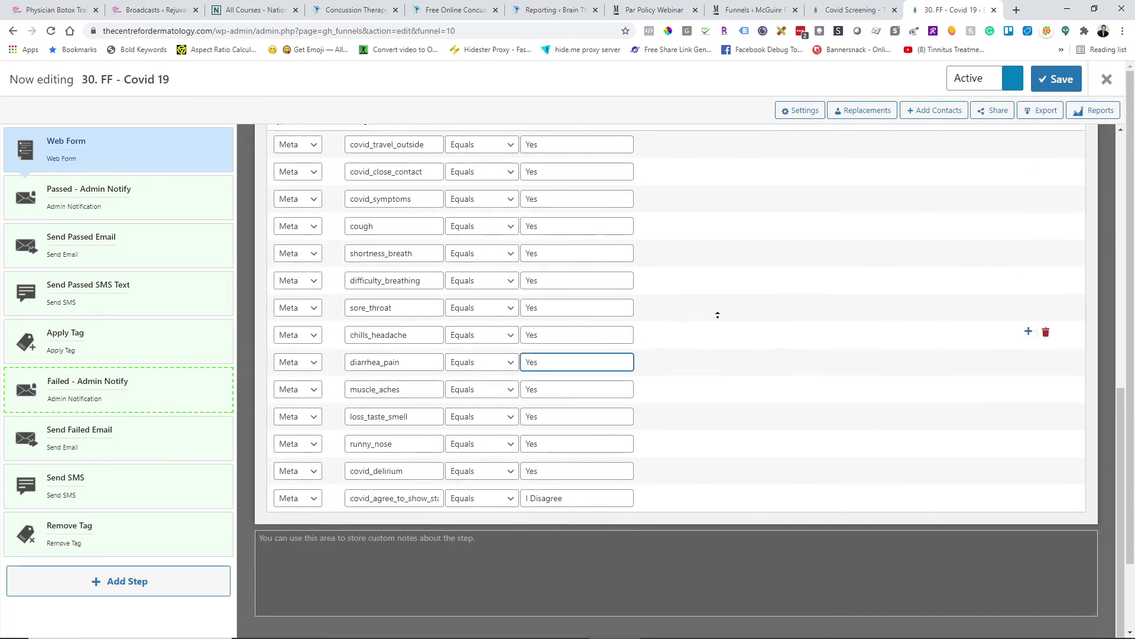
{"action": "middle_click", "coordinate": [771, 302]}
{"action": "scroll", "coordinate": [771, 302], "scroll_direction": "down", "scroll_amount": 8}
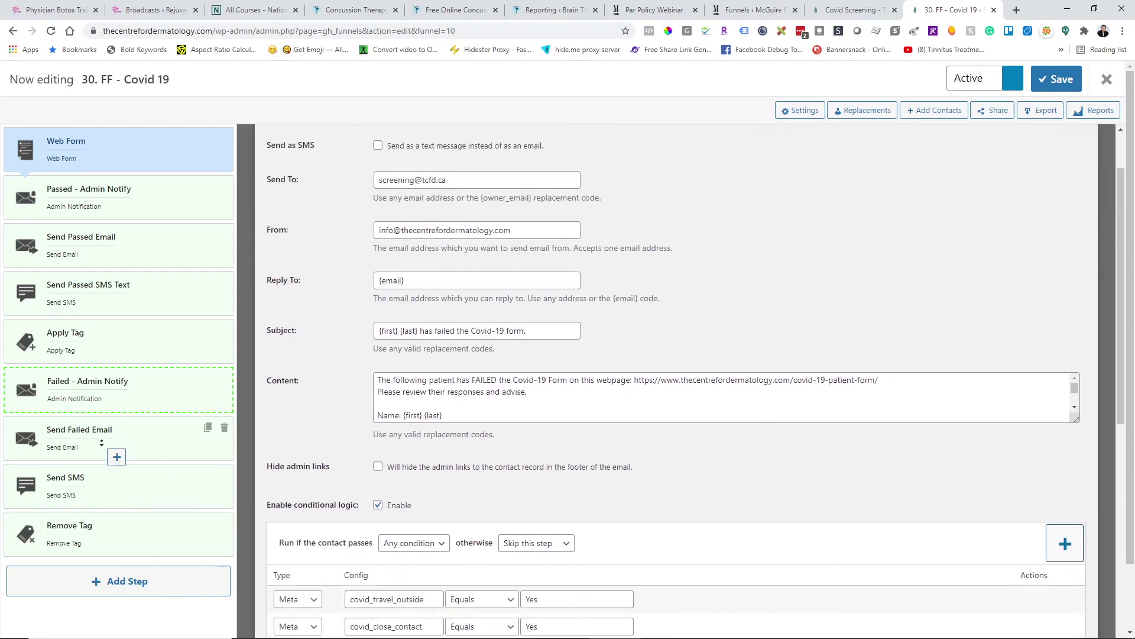
- Open the 'Covid-19 Form - Failed' email, change 'Thank you' to 'Thank-you', then close without saving
{"action": "left_click", "coordinate": [158, 448]}
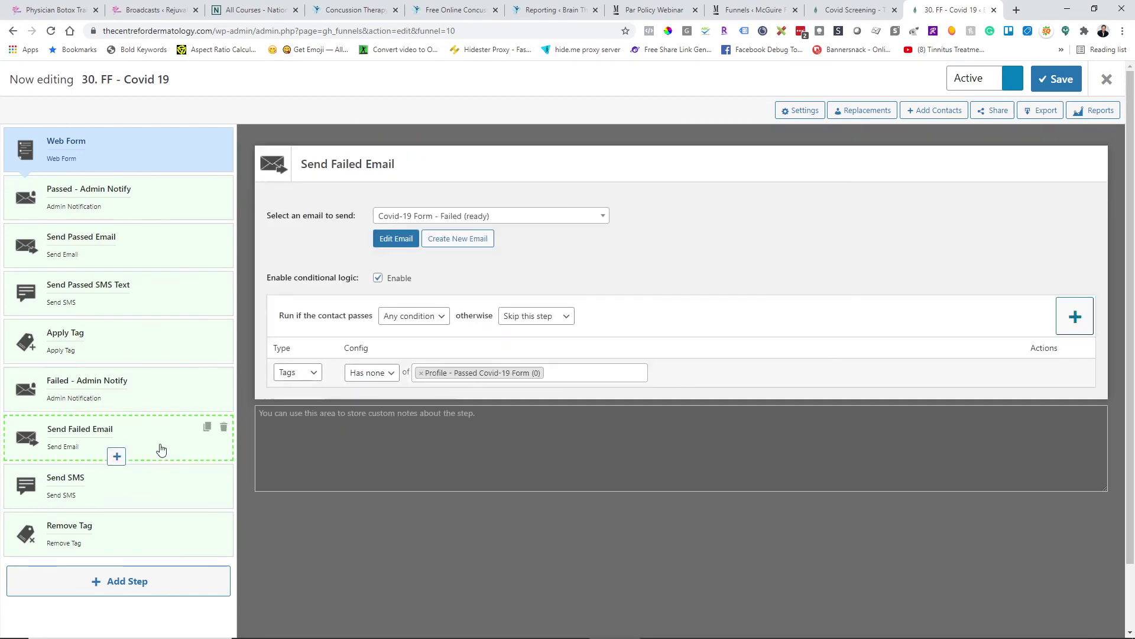
{"action": "left_click", "coordinate": [396, 239]}
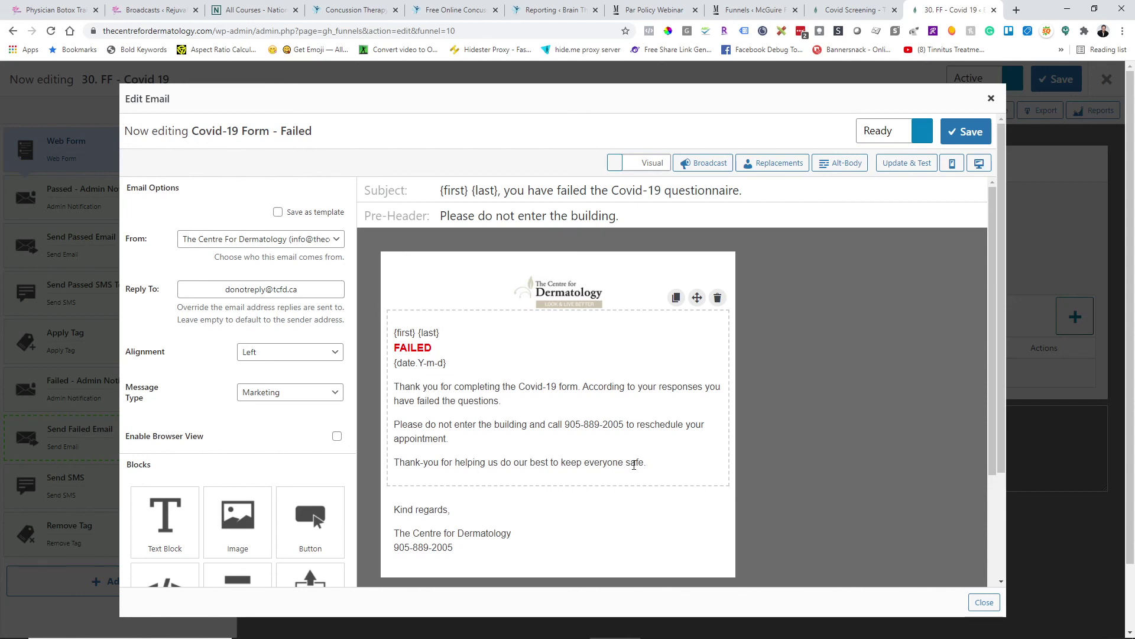
{"action": "left_click", "coordinate": [422, 457]}
{"action": "key", "text": "BackSpace"}
{"action": "type", "text": "-"}
{"action": "left_click", "coordinate": [992, 100]}
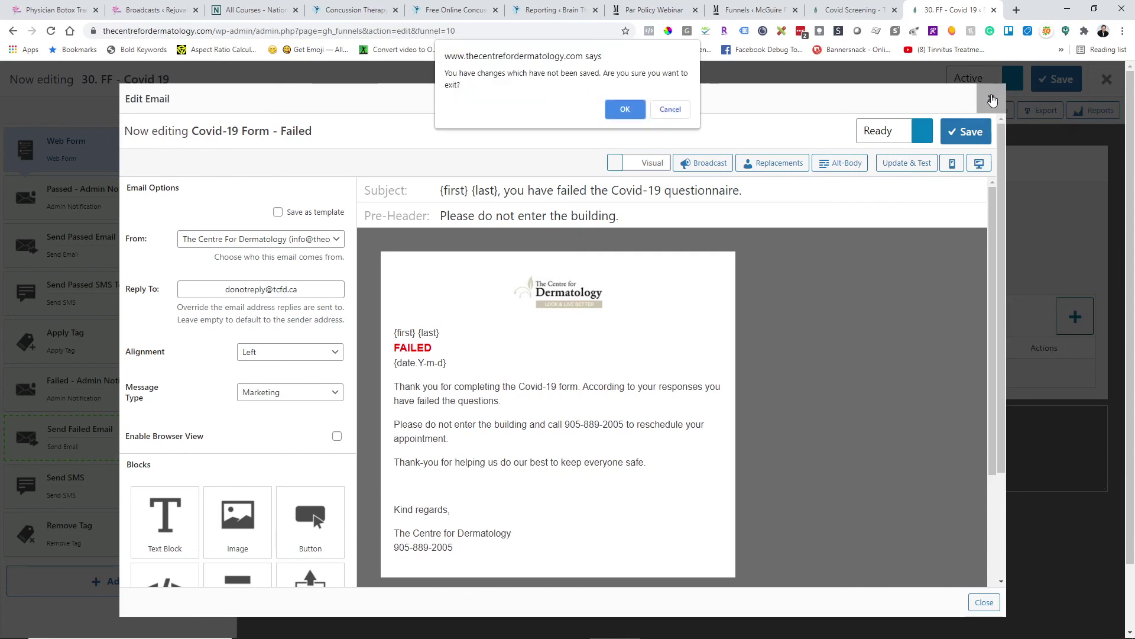
{"action": "left_click", "coordinate": [622, 108]}
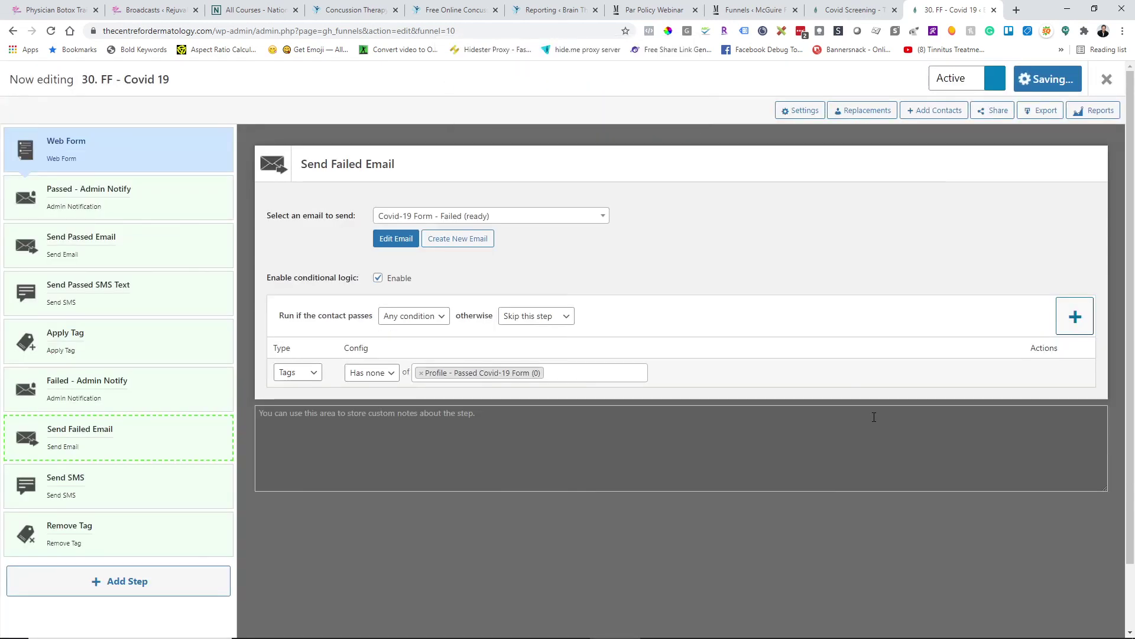